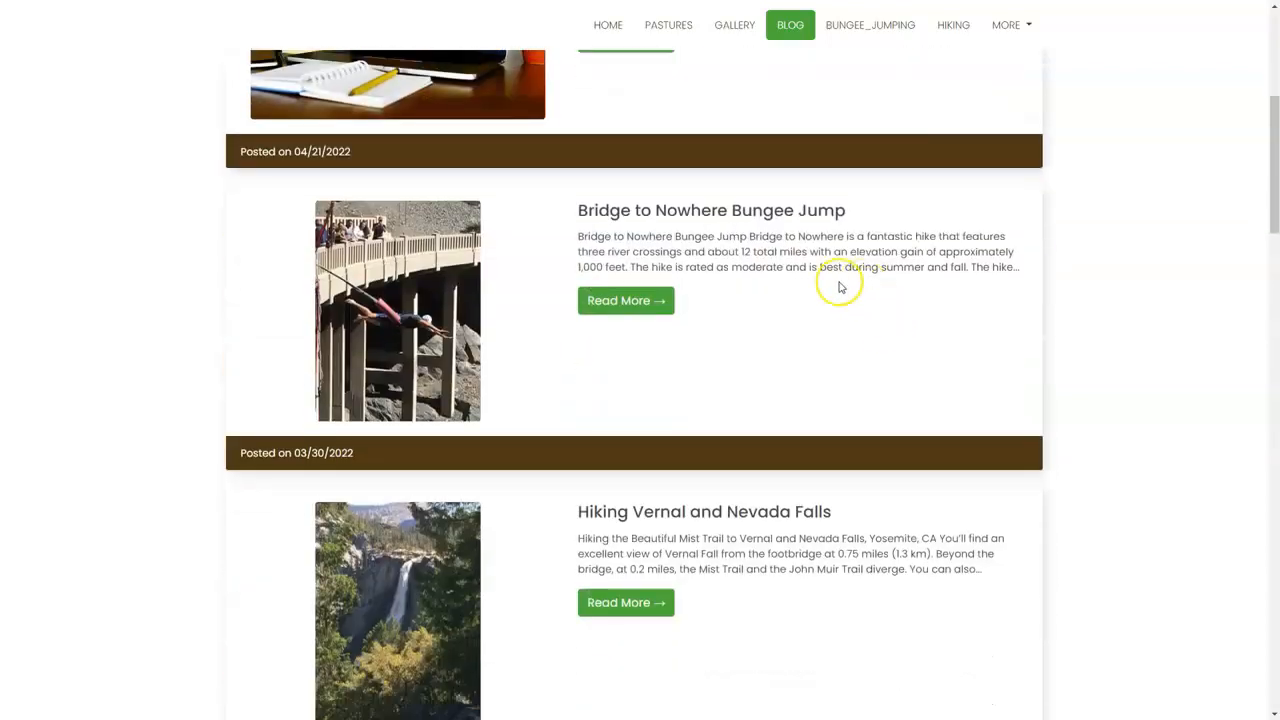
Look through the blog page's posts down to the newsletter sign-up form in the footer, and return to the first post.
scroll(812, 266, "down", 10)
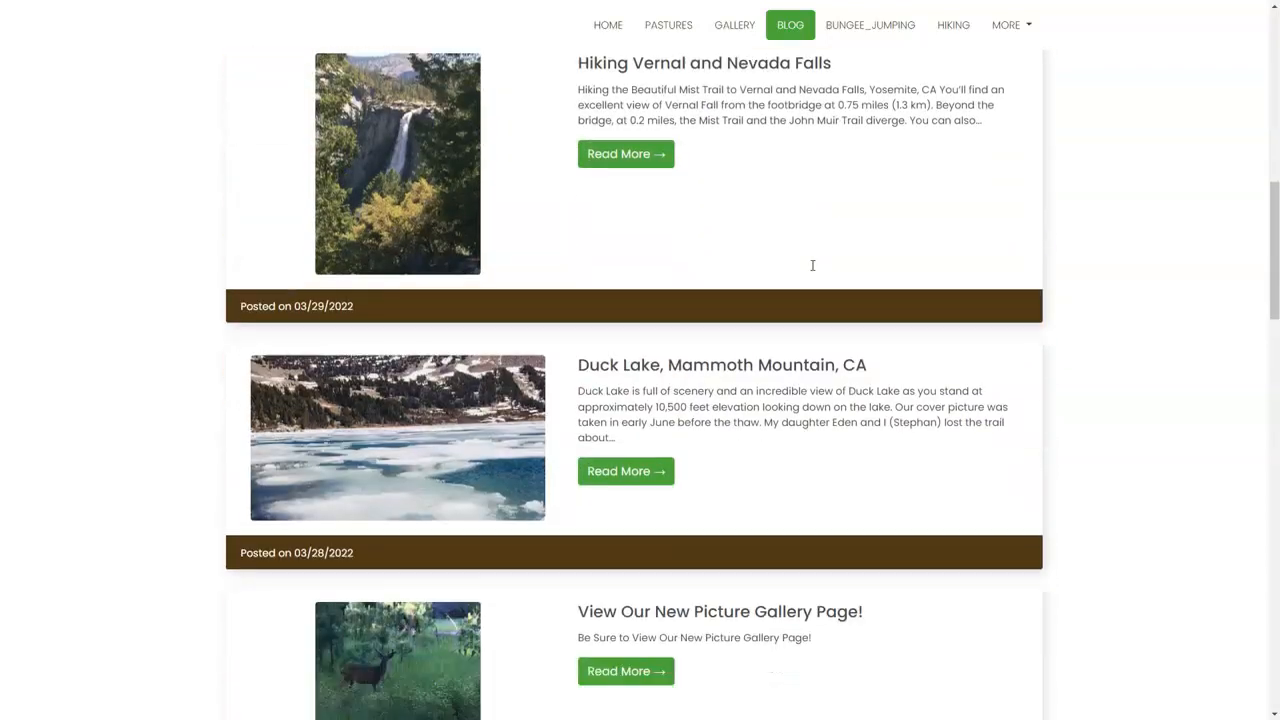
scroll(812, 265, "down", 13)
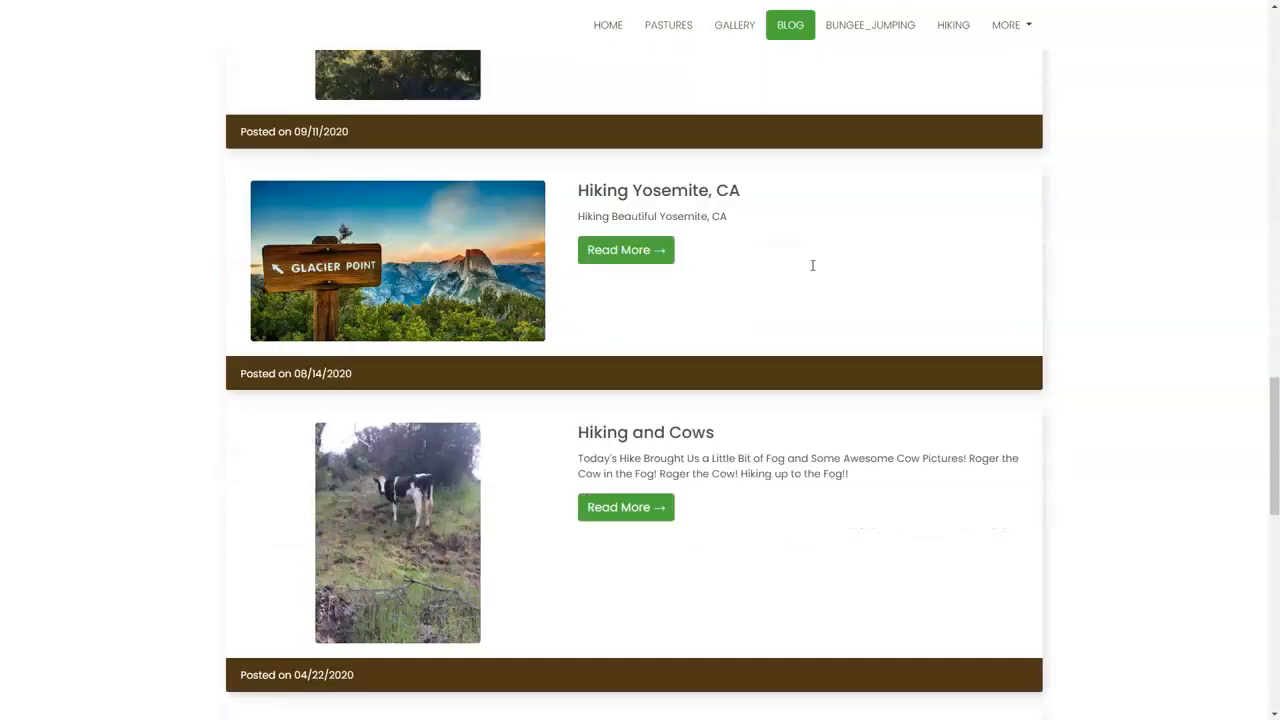
scroll(812, 265, "down", 3)
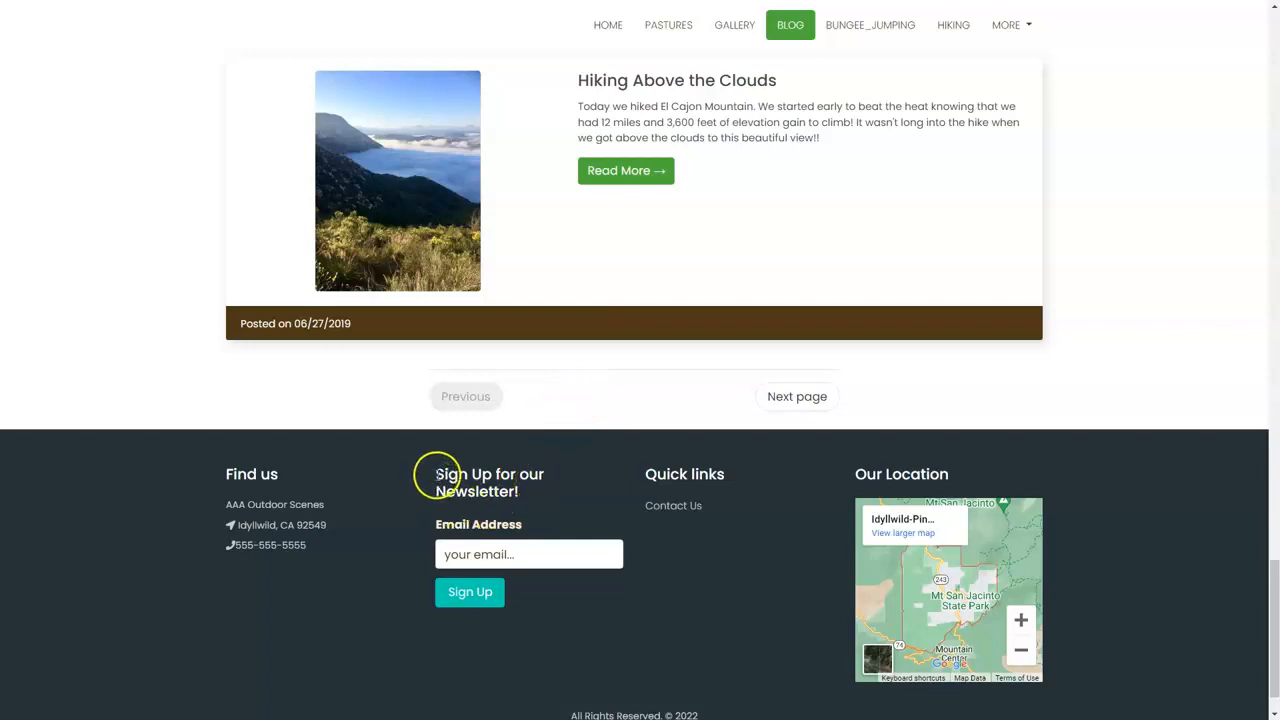
left_click_drag(437, 475, 560, 489)
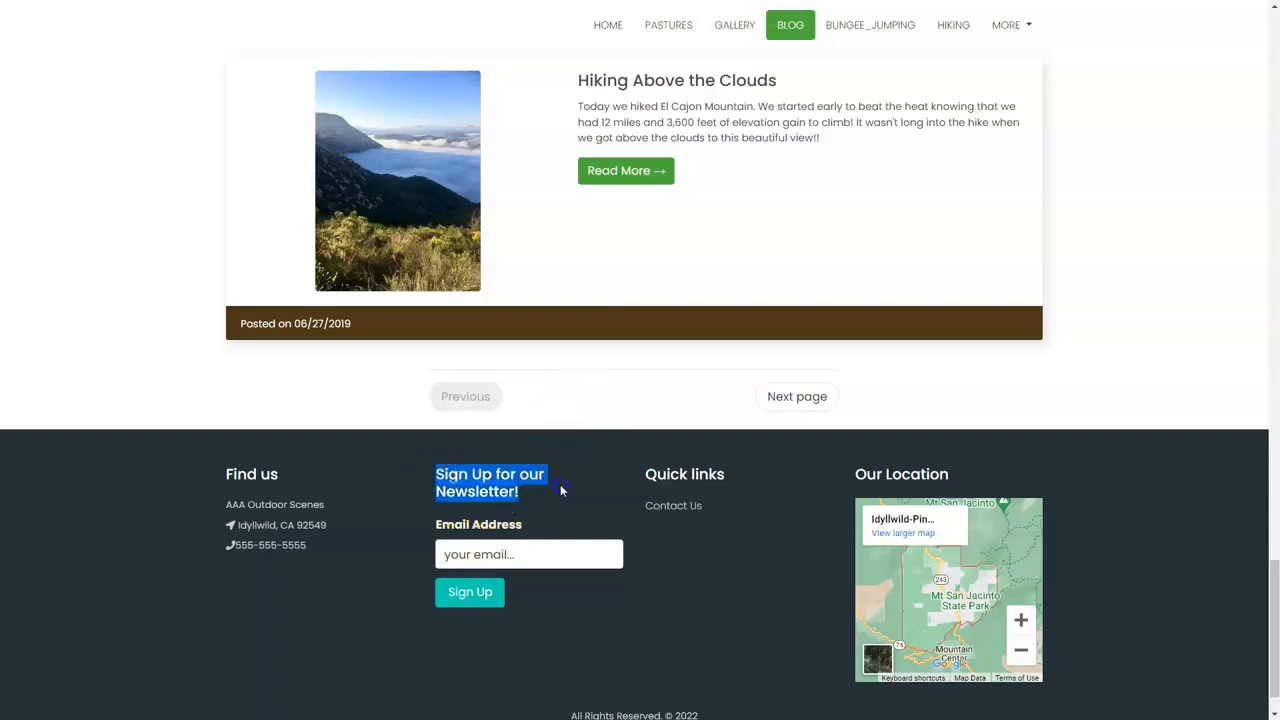
left_click(560, 487)
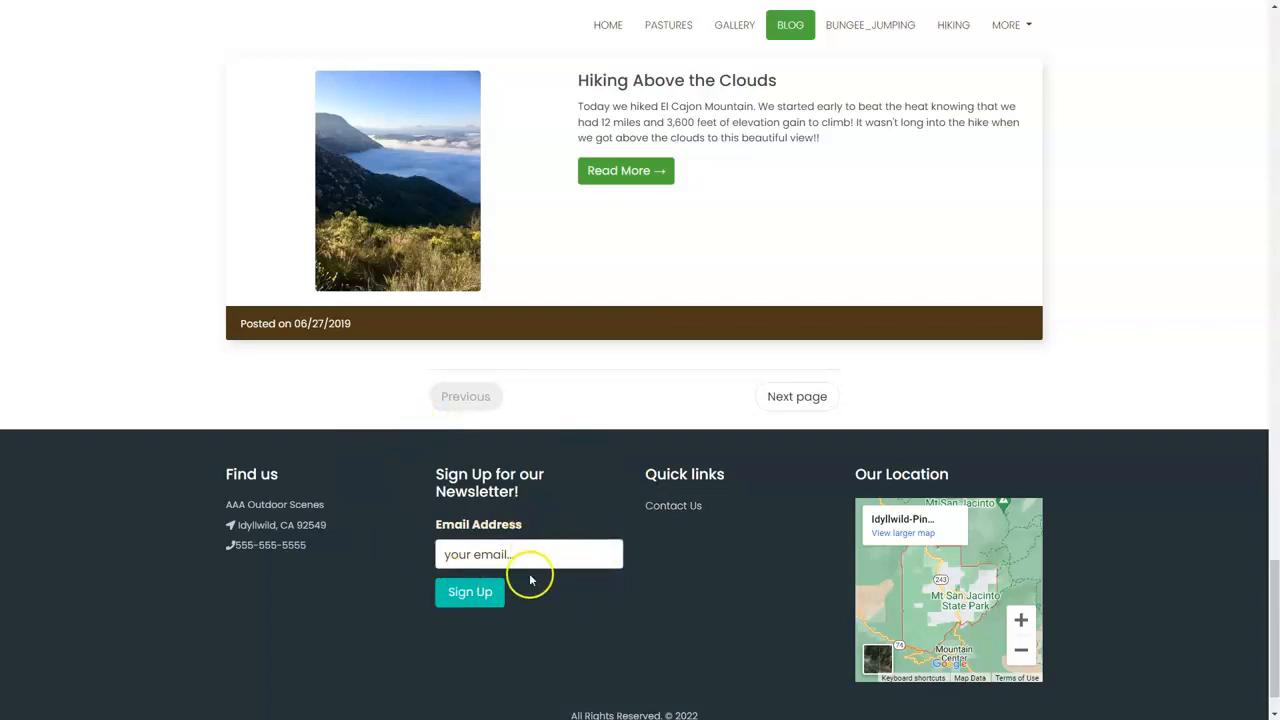
scroll(529, 555, "up", 10)
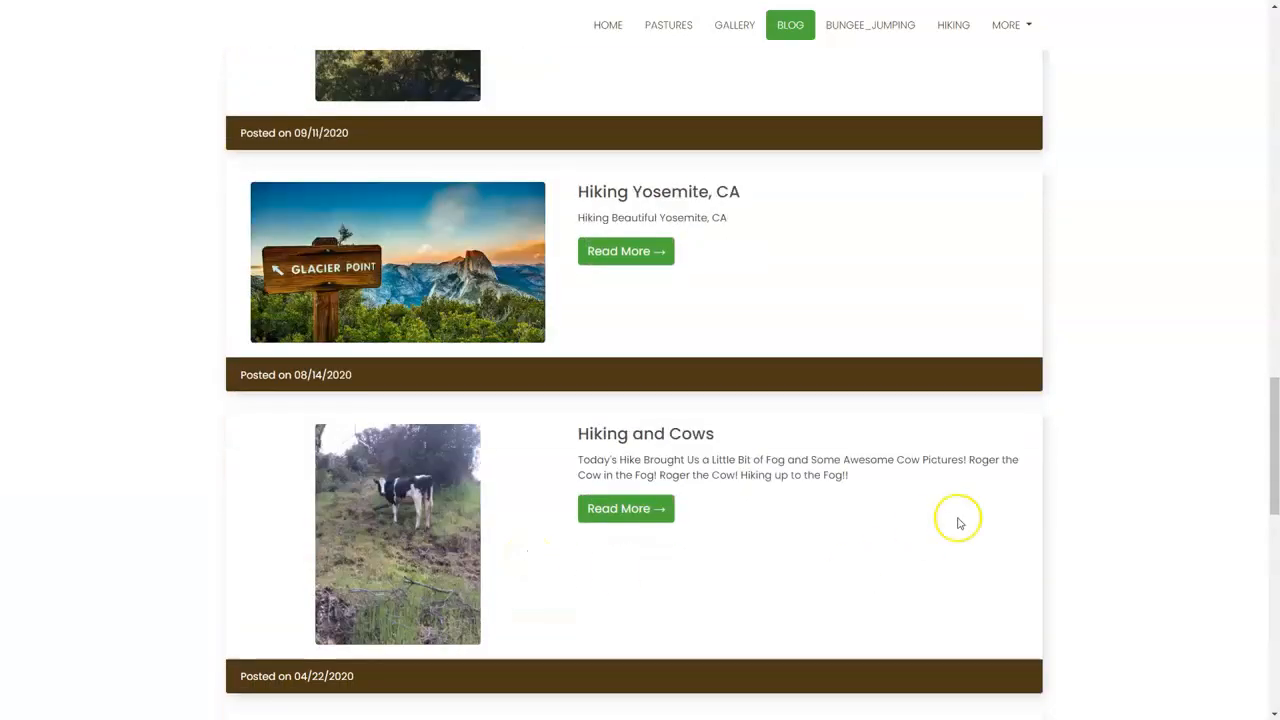
left_click_drag(1273, 393, 1266, 22)
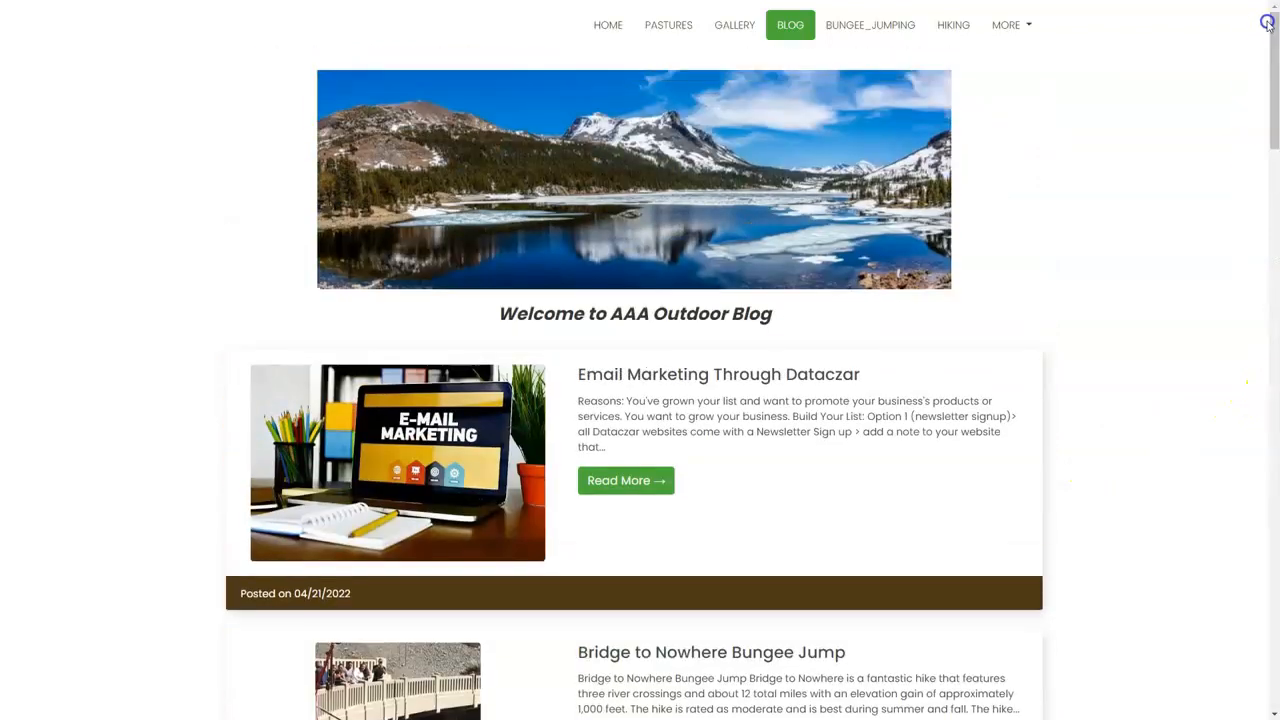
Open the blog post "Email Marketing Through Dataczar" and read its Reasons section.
left_click(620, 481)
scroll(403, 337, "down", 3)
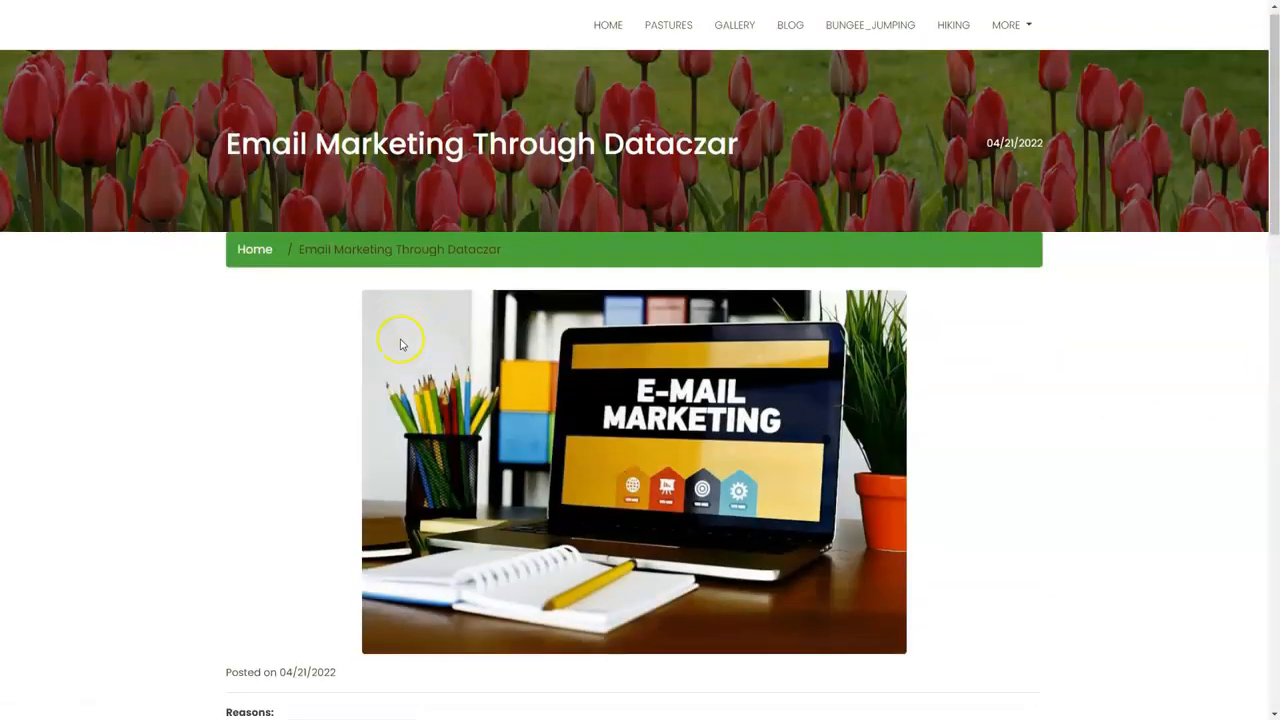
scroll(395, 338, "down", 2)
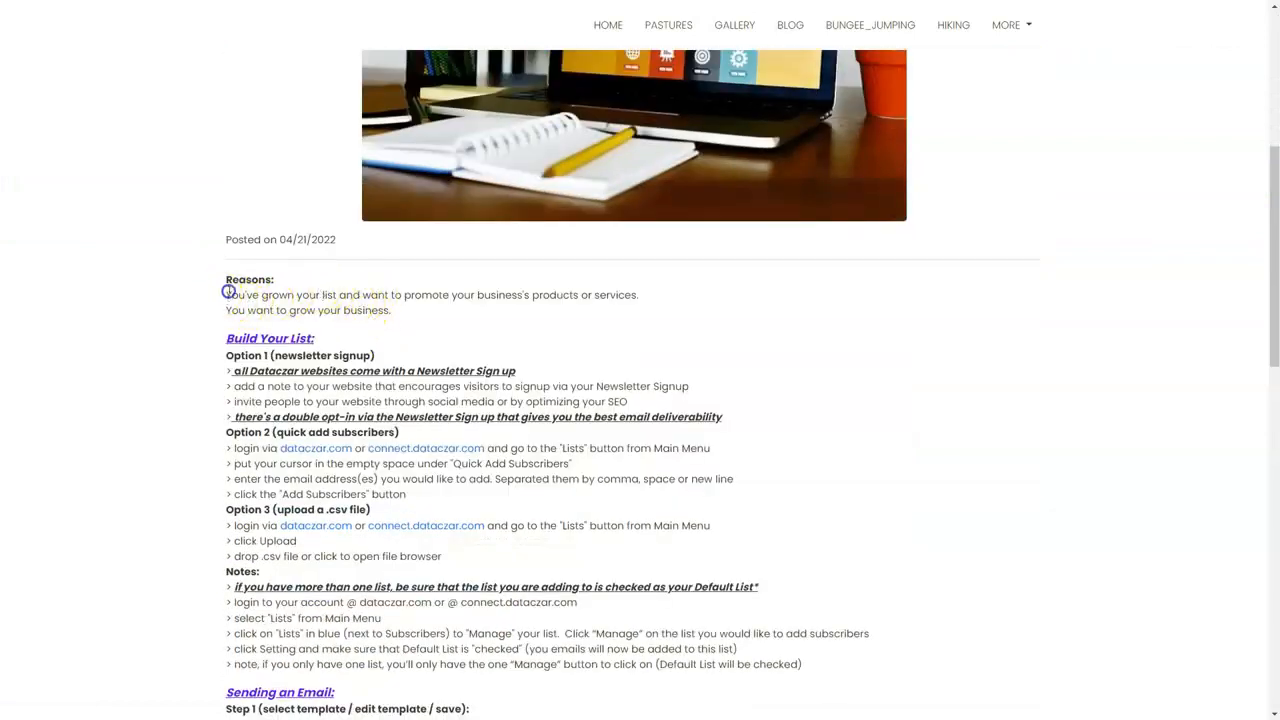
left_click_drag(319, 294, 566, 292)
left_click(598, 284)
left_click_drag(653, 289, 656, 313)
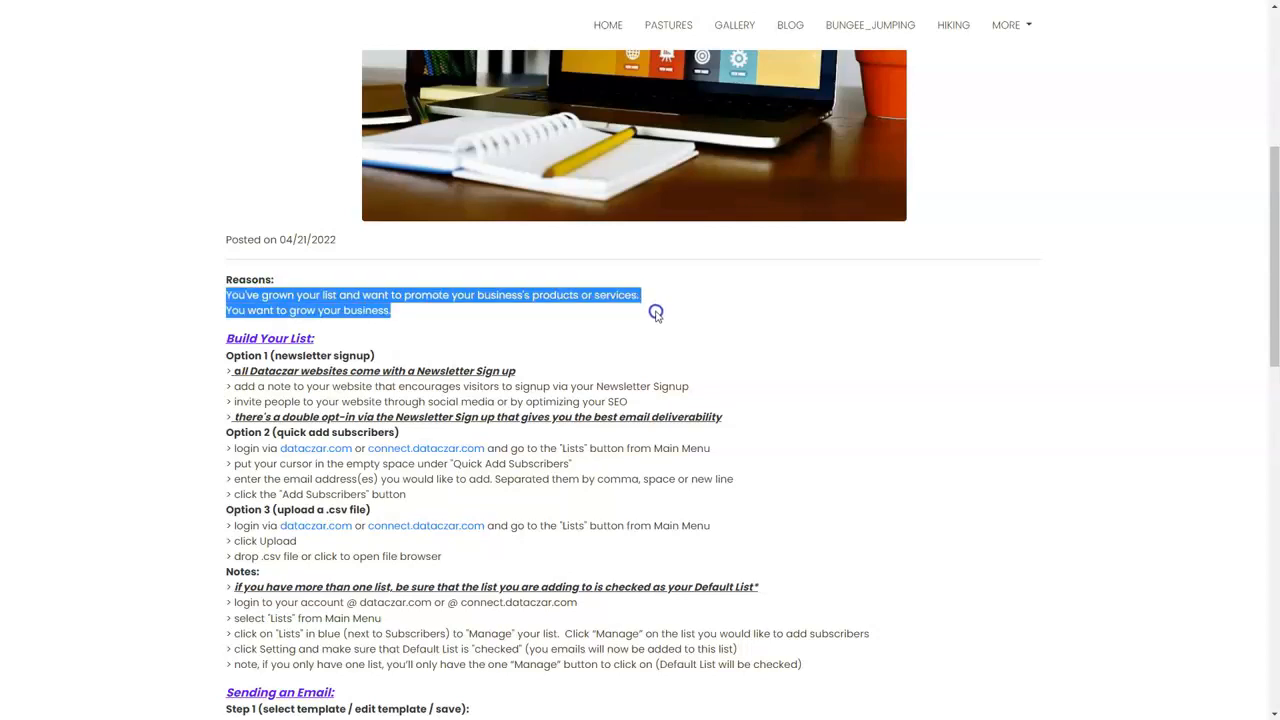
left_click(656, 313)
scroll(656, 316, "down", 1)
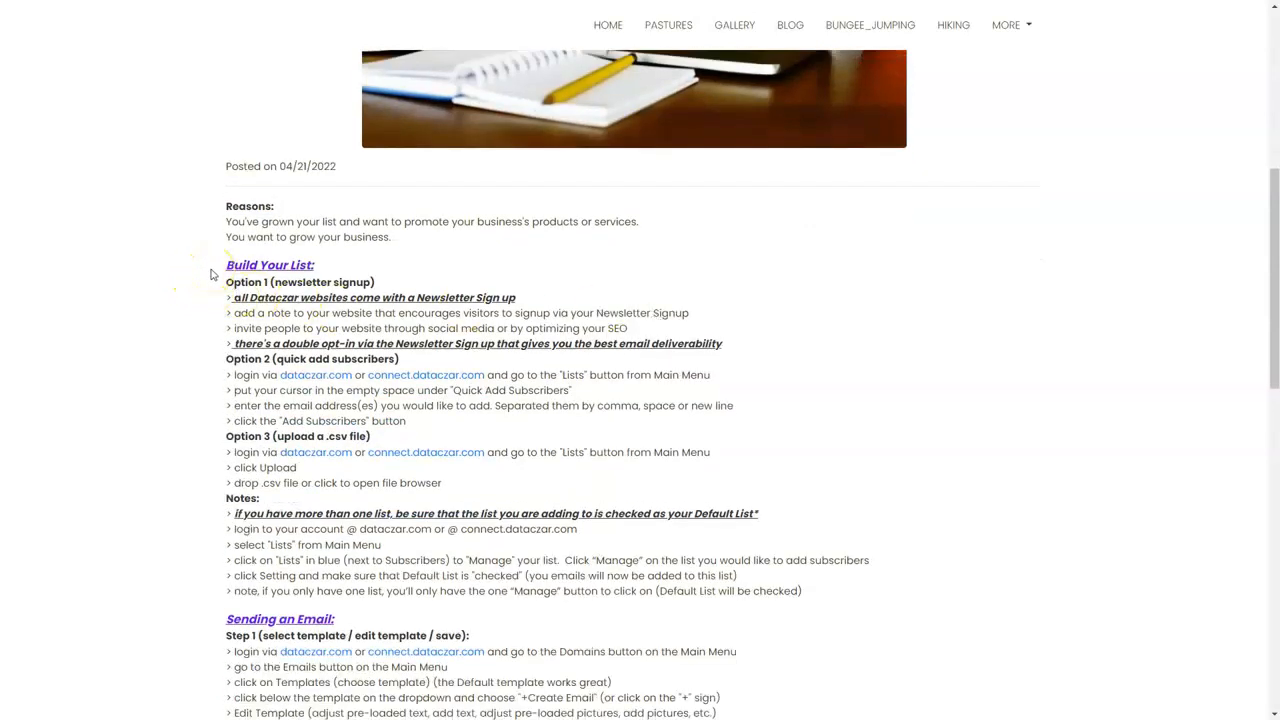
Review the post's sections Build Your List, Sending an Email, and Creating and Sending a Newsletter.
left_click_drag(211, 274, 297, 266)
scroll(389, 263, "down", 4)
left_click_drag(197, 317, 408, 328)
scroll(313, 367, "down", 3)
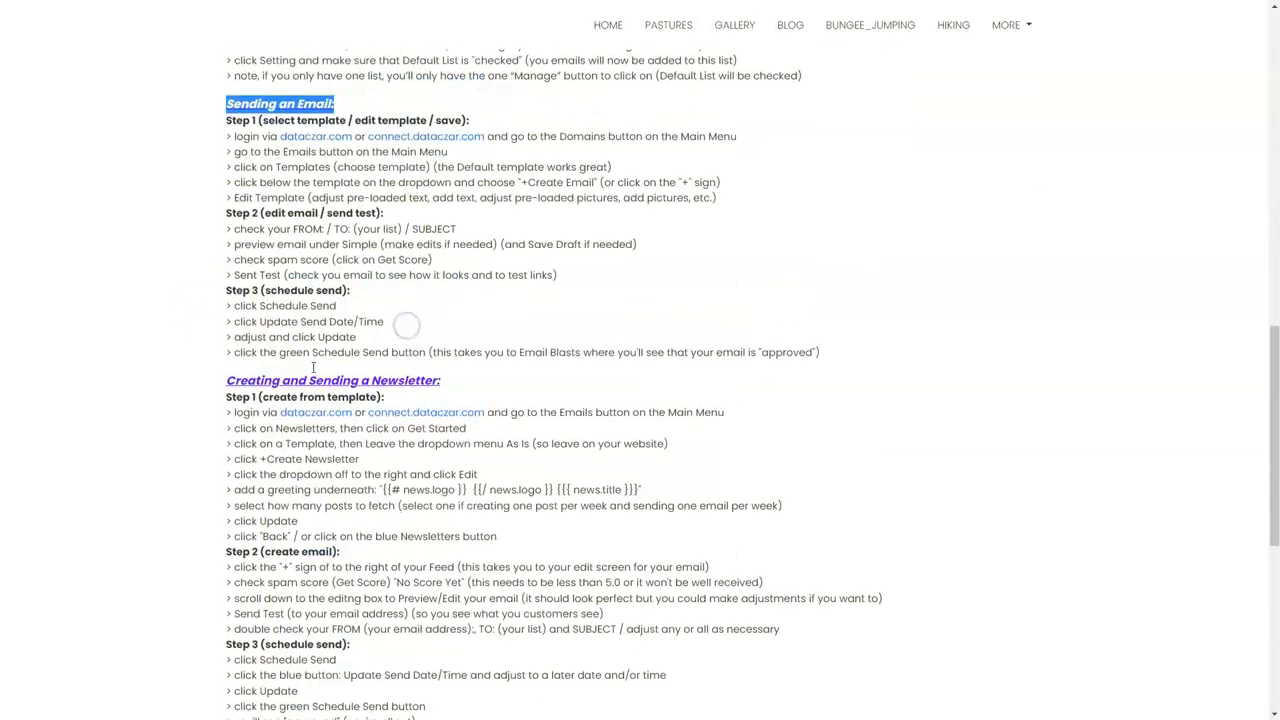
left_click_drag(205, 378, 560, 390)
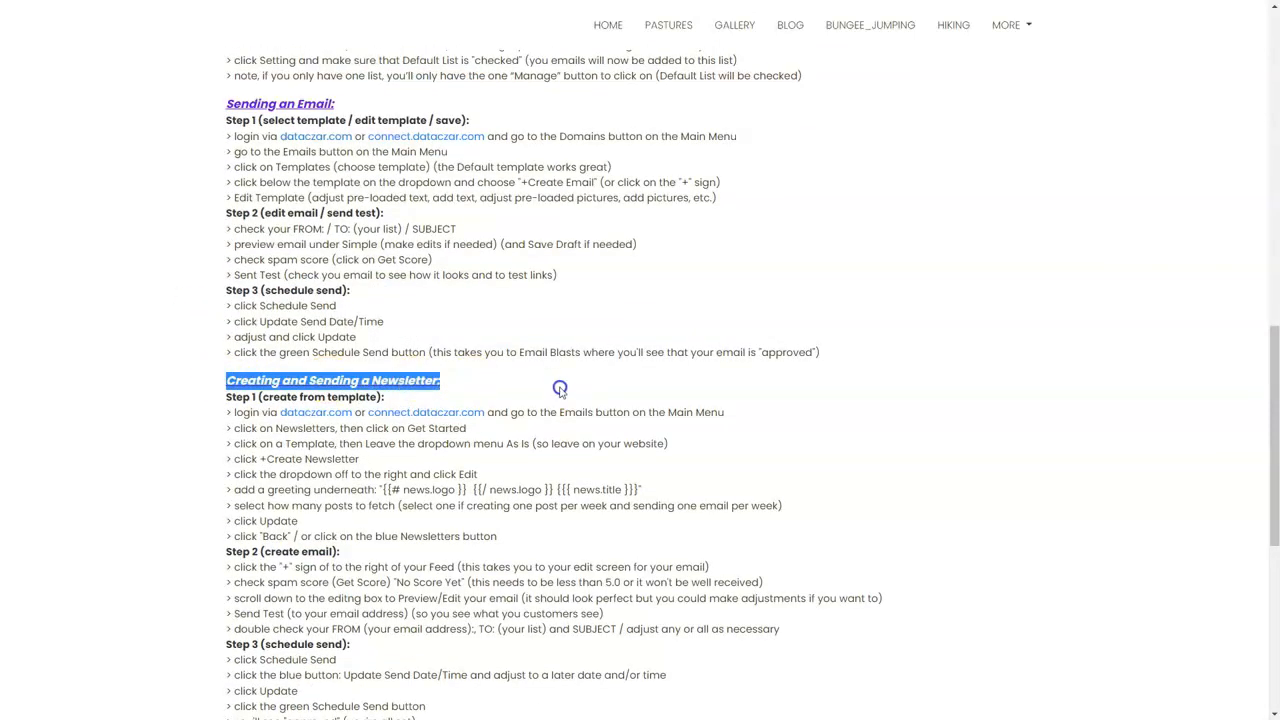
left_click(563, 387)
Examine where to find the instructions at the end of the post, highlighting help.dataczar.com, and return to the post's beginning.
scroll(566, 386, "up", 5)
scroll(570, 385, "down", 5)
scroll(573, 383, "down", 5)
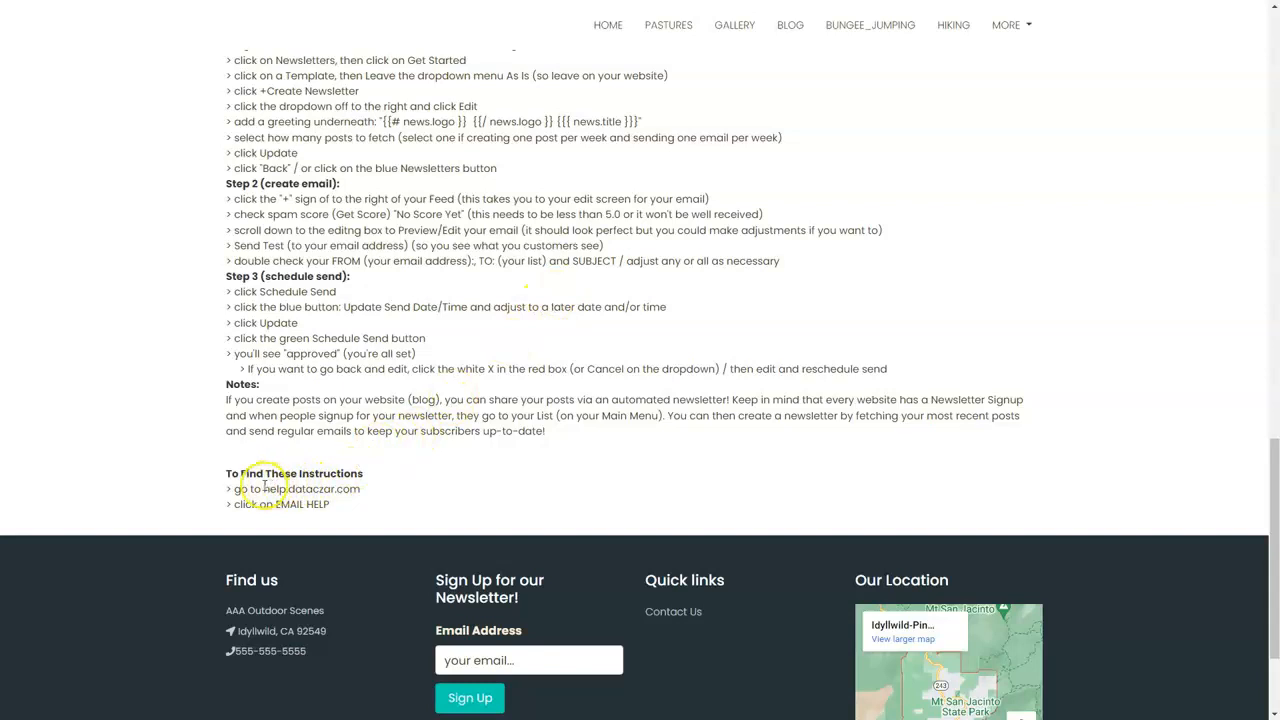
left_click_drag(271, 488, 353, 491)
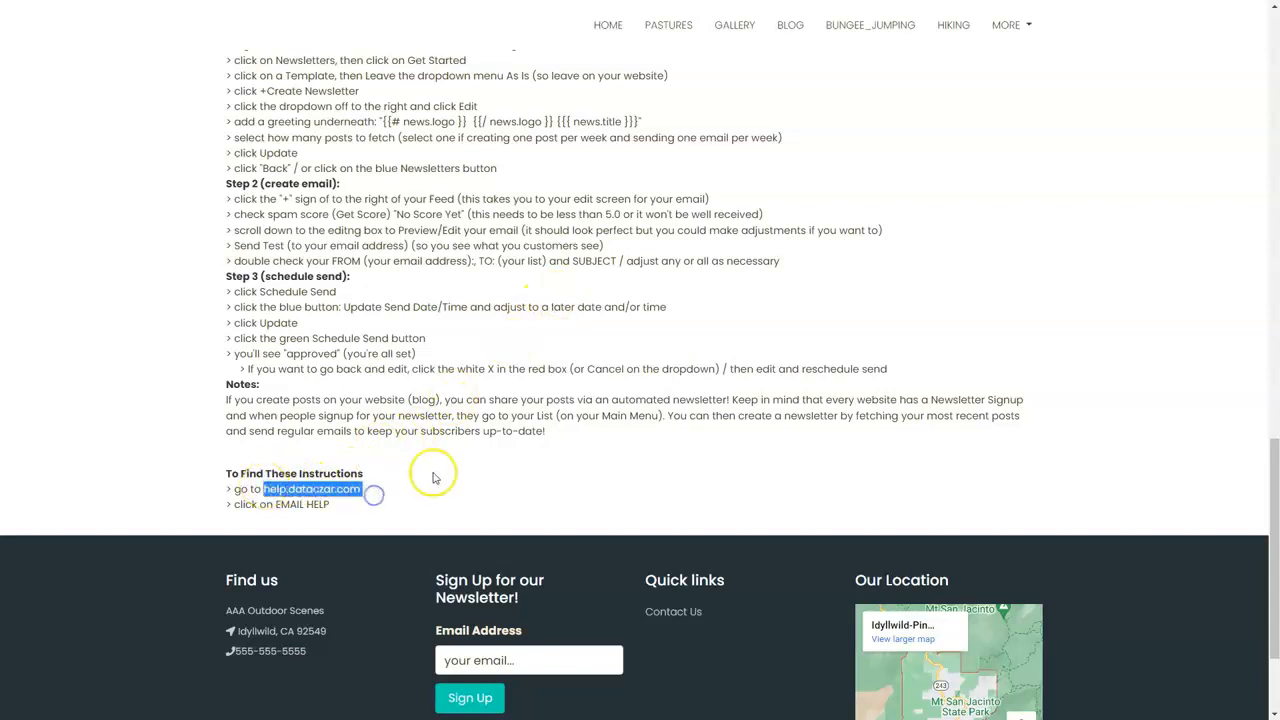
scroll(438, 470, "up", 5)
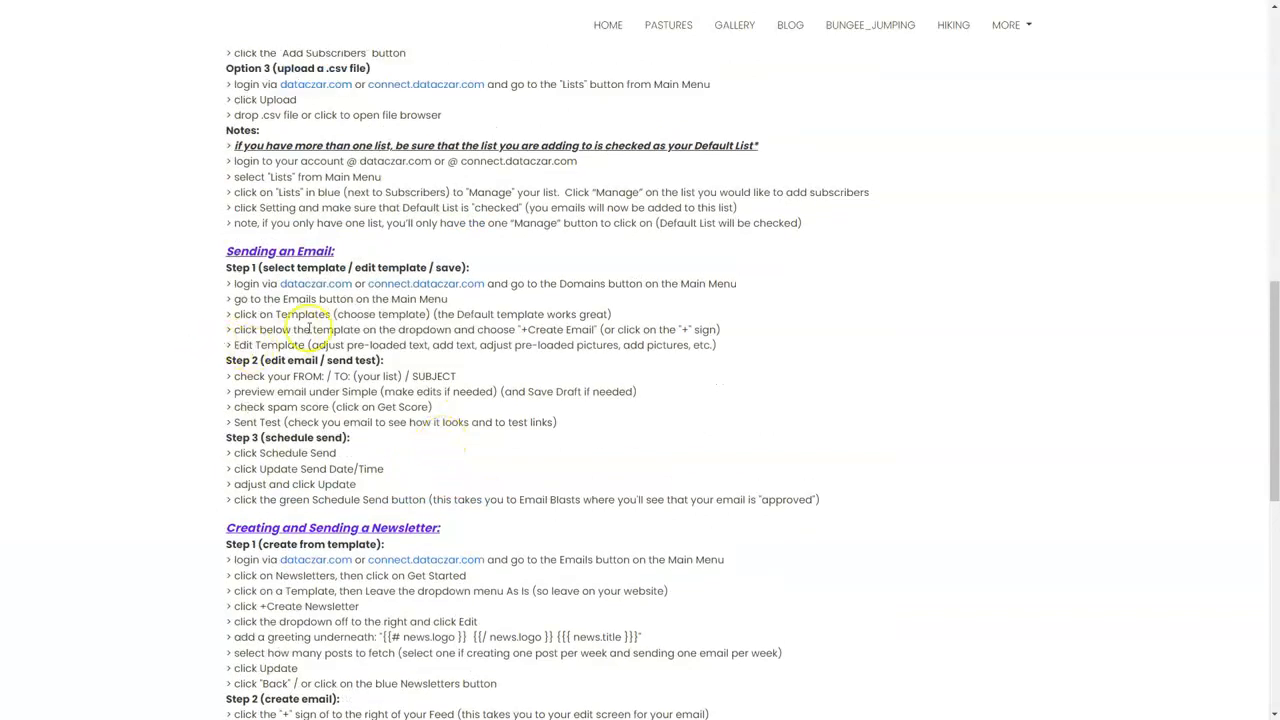
scroll(900, 295, "up", 8)
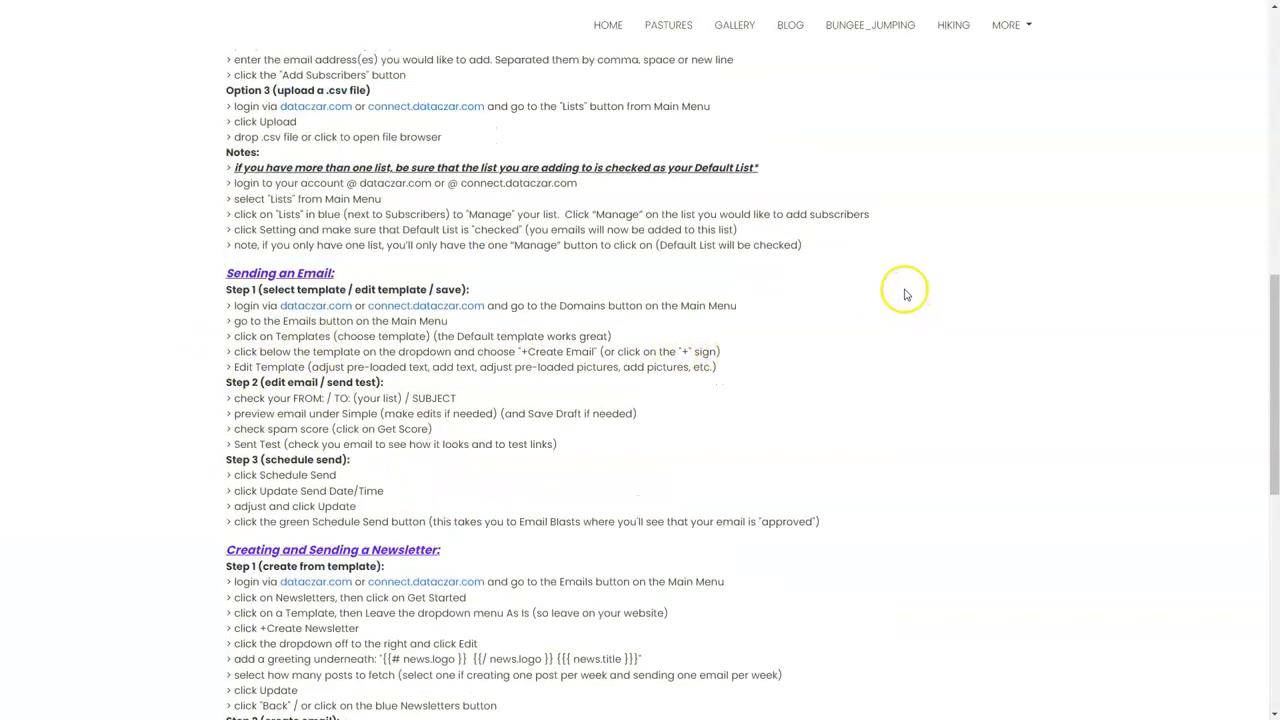
scroll(282, 243, "up", 2)
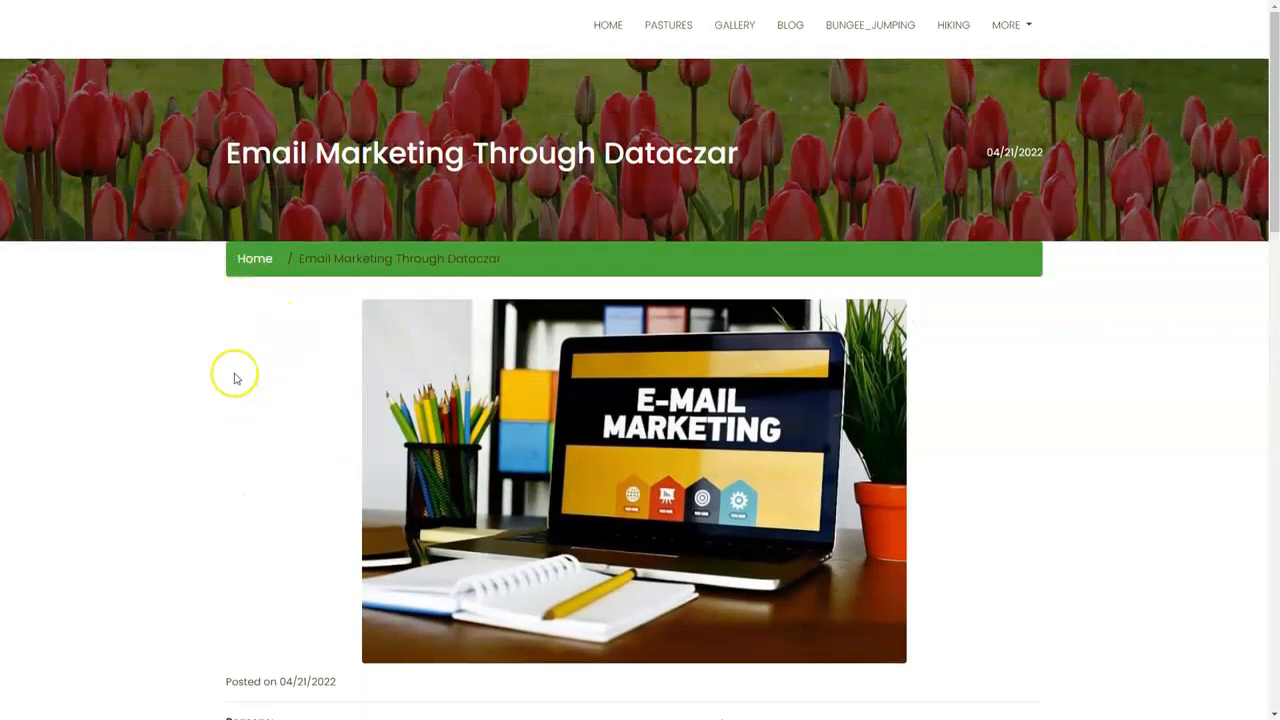
Switch to the Dataczar account and quick-add two subscriber e-mail addresses on separate lines to the main list.
key("ctrl+Tab")
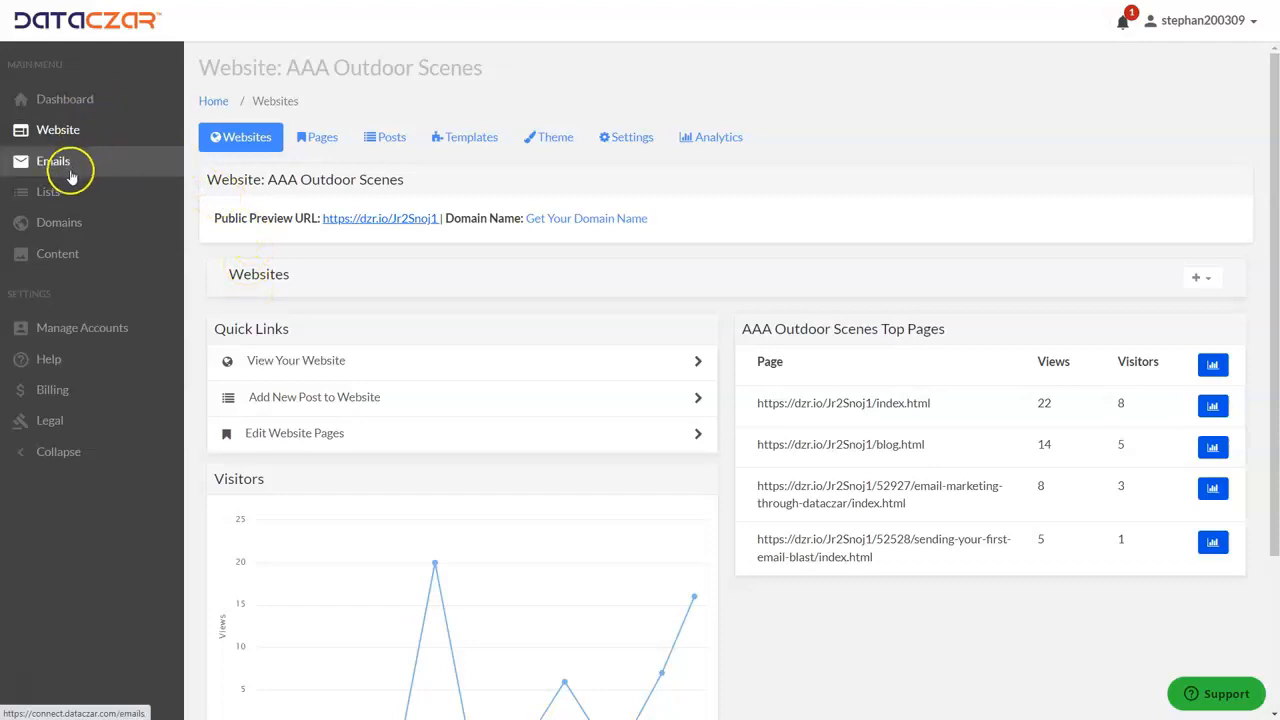
left_click(60, 197)
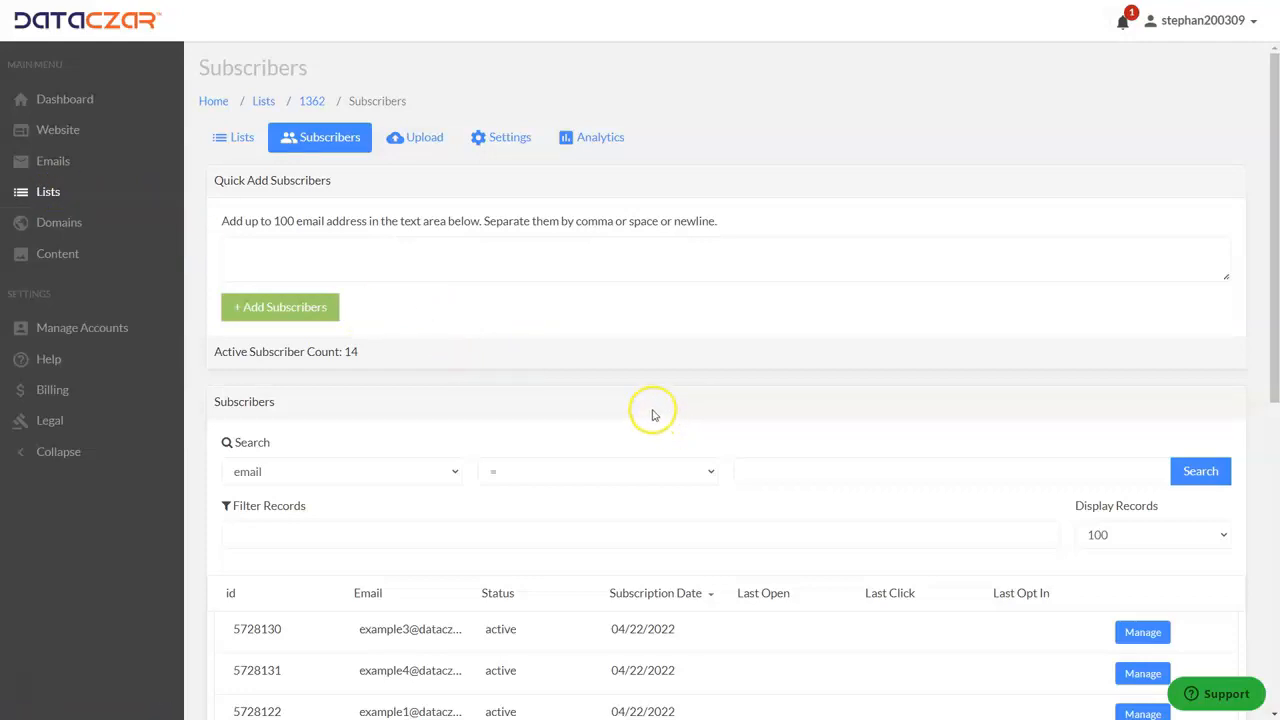
left_click(254, 248)
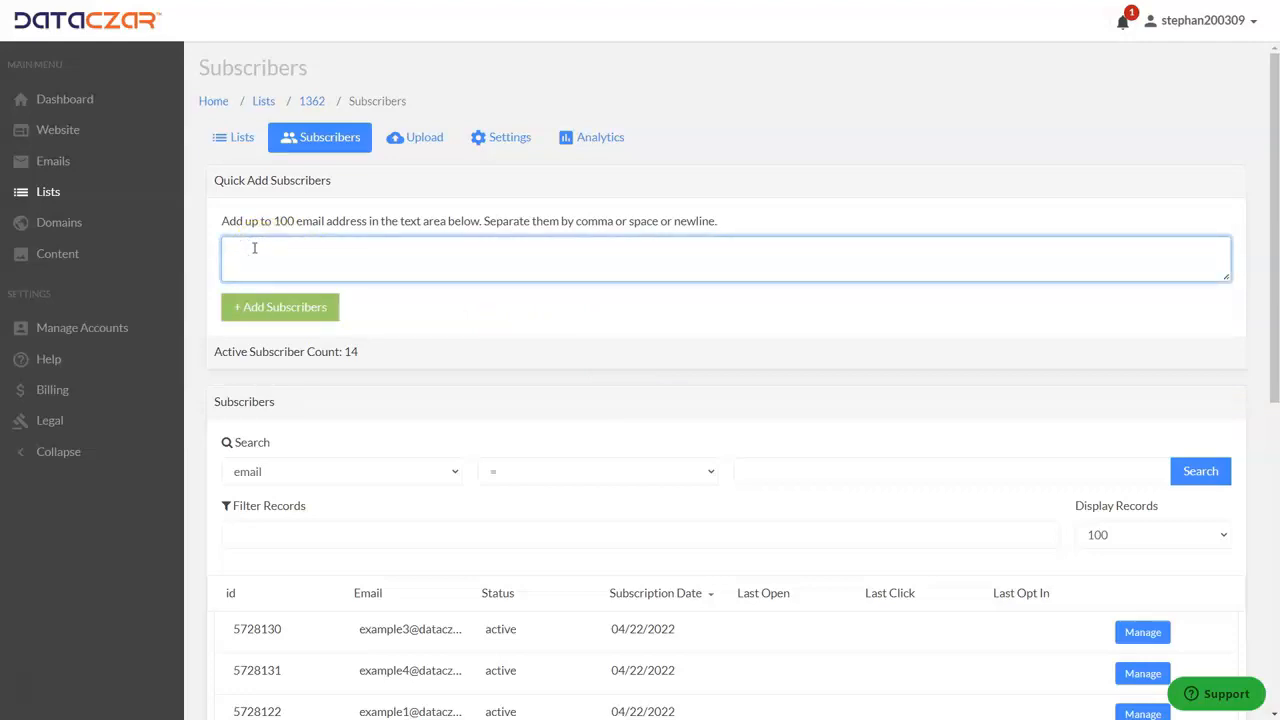
key("ctrl+v")
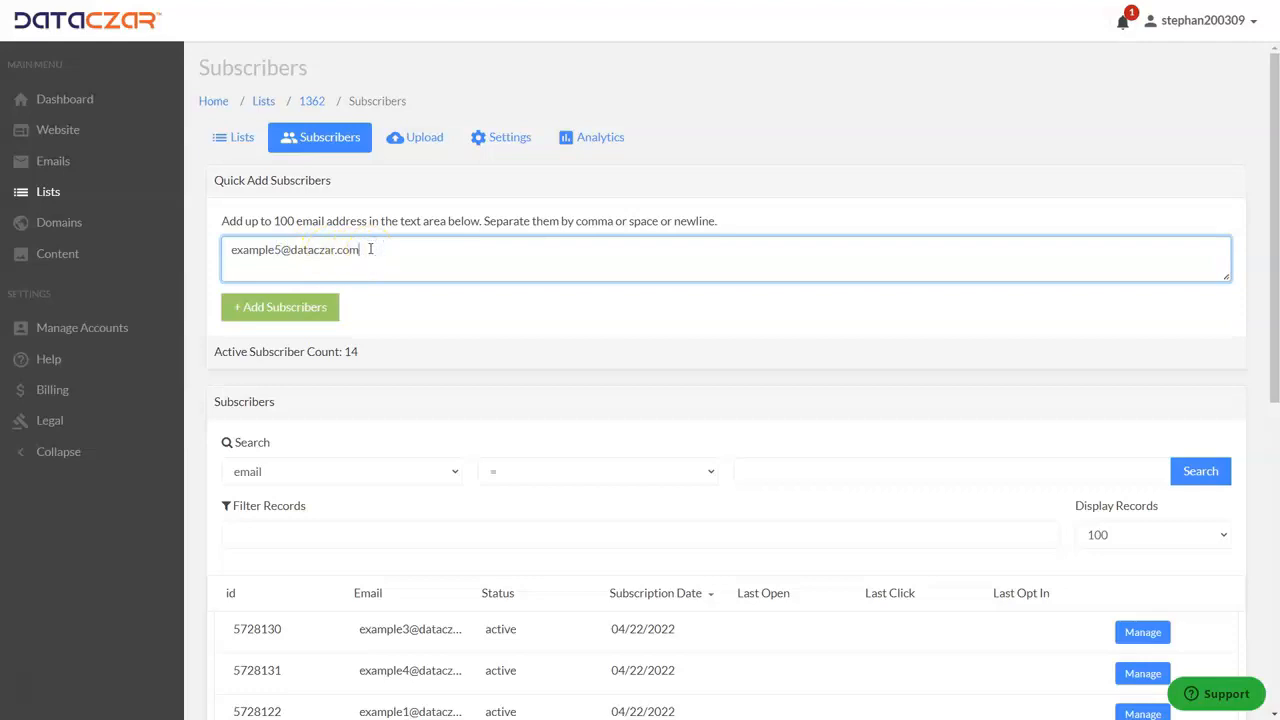
key("ctrl+v")
left_click(410, 249)
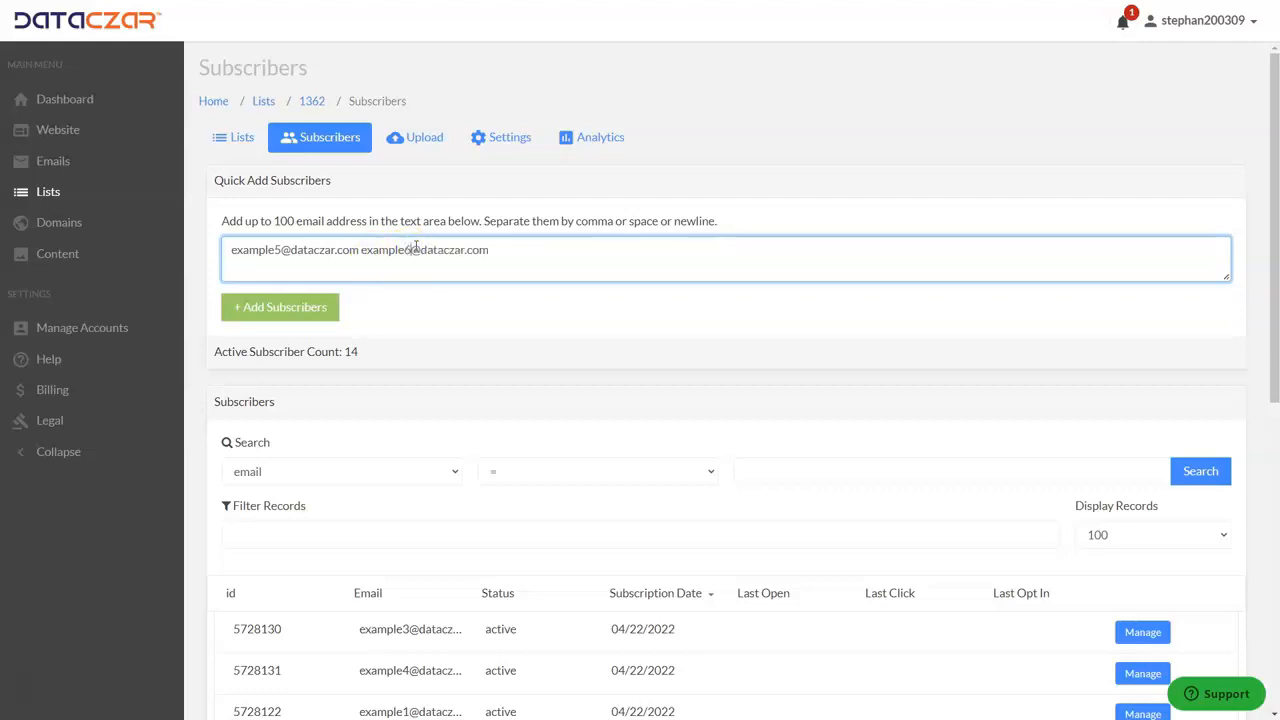
left_click(361, 249)
key("Return")
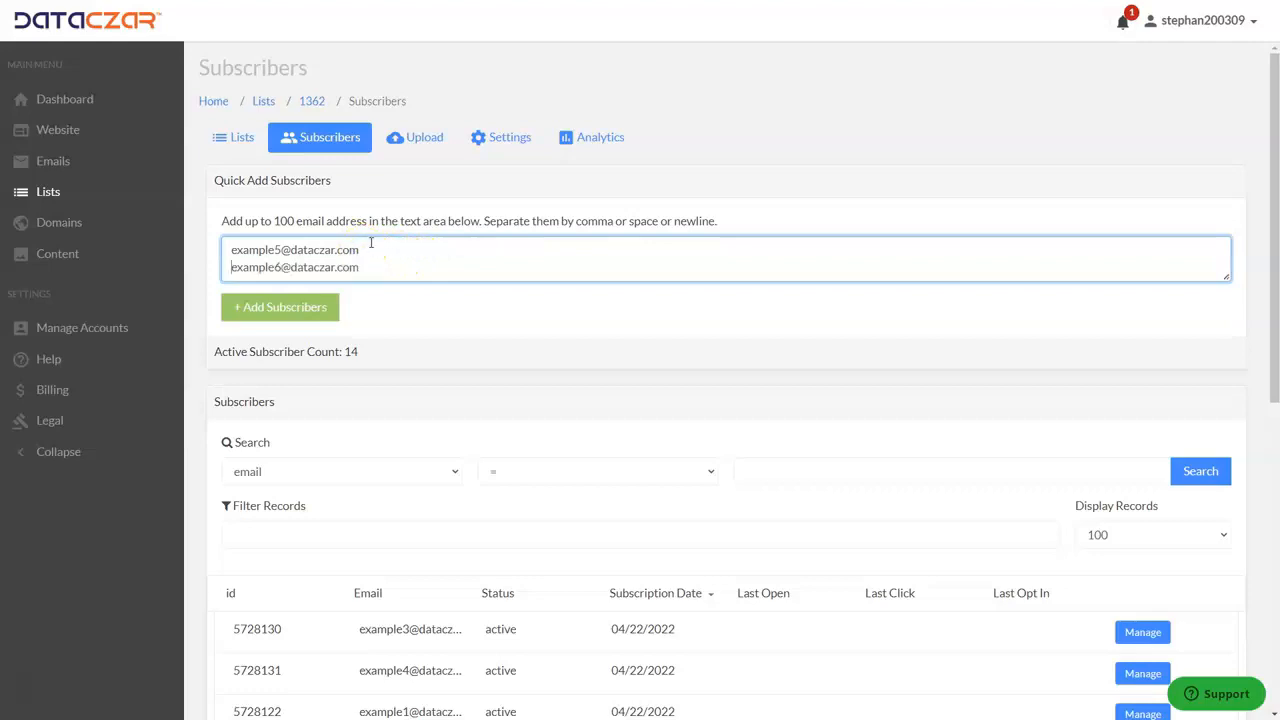
left_click(318, 309)
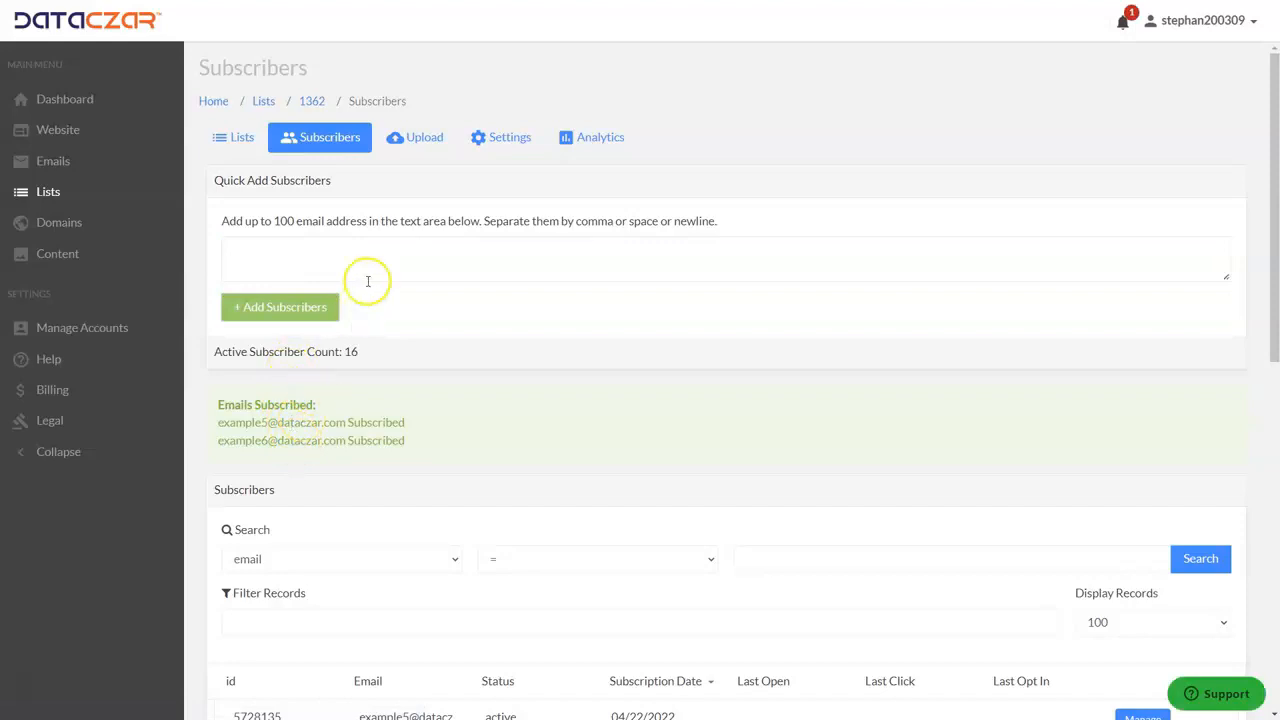
View the main list's CSV upload page and its file browser, closing the browser without choosing a file.
left_click(430, 138)
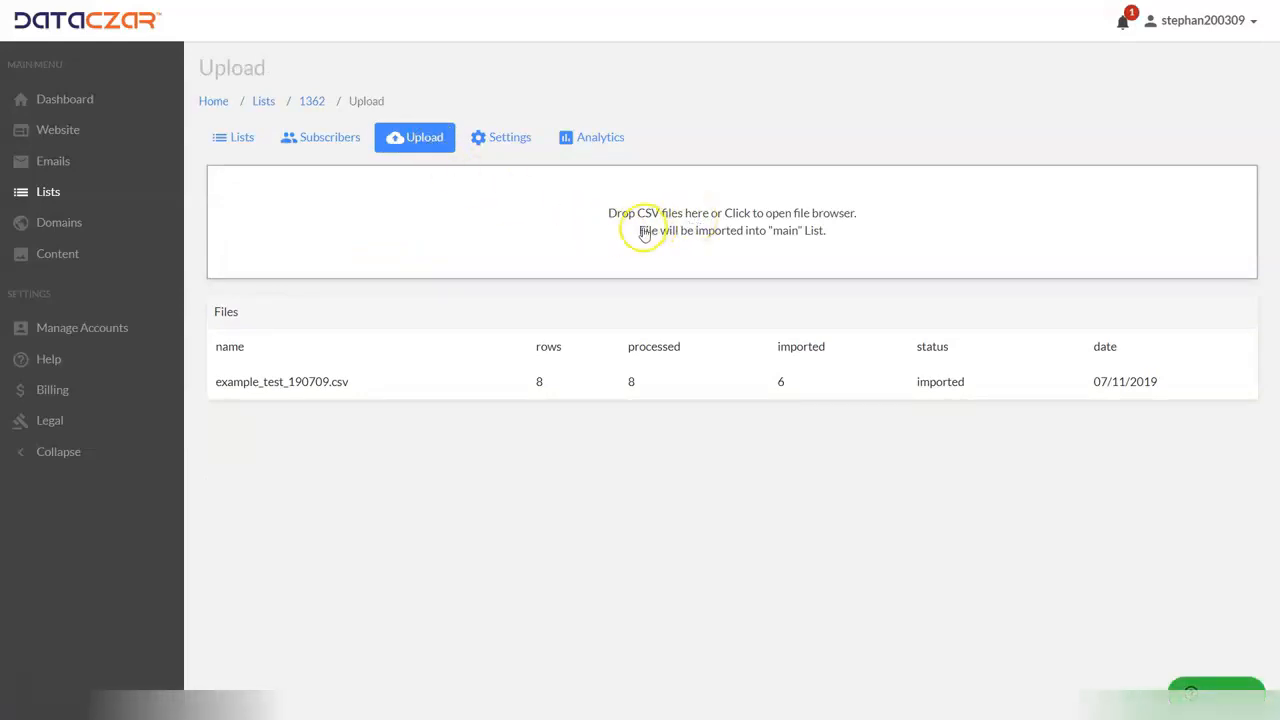
left_click(645, 234)
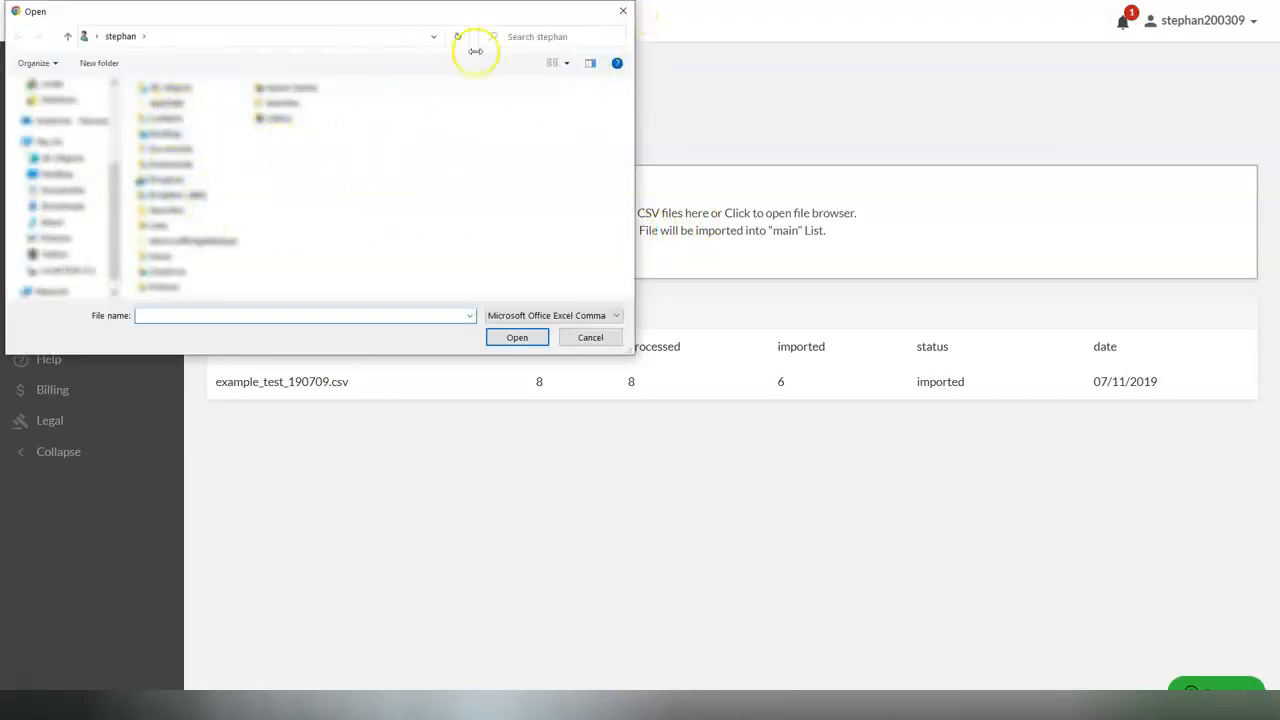
left_click(623, 12)
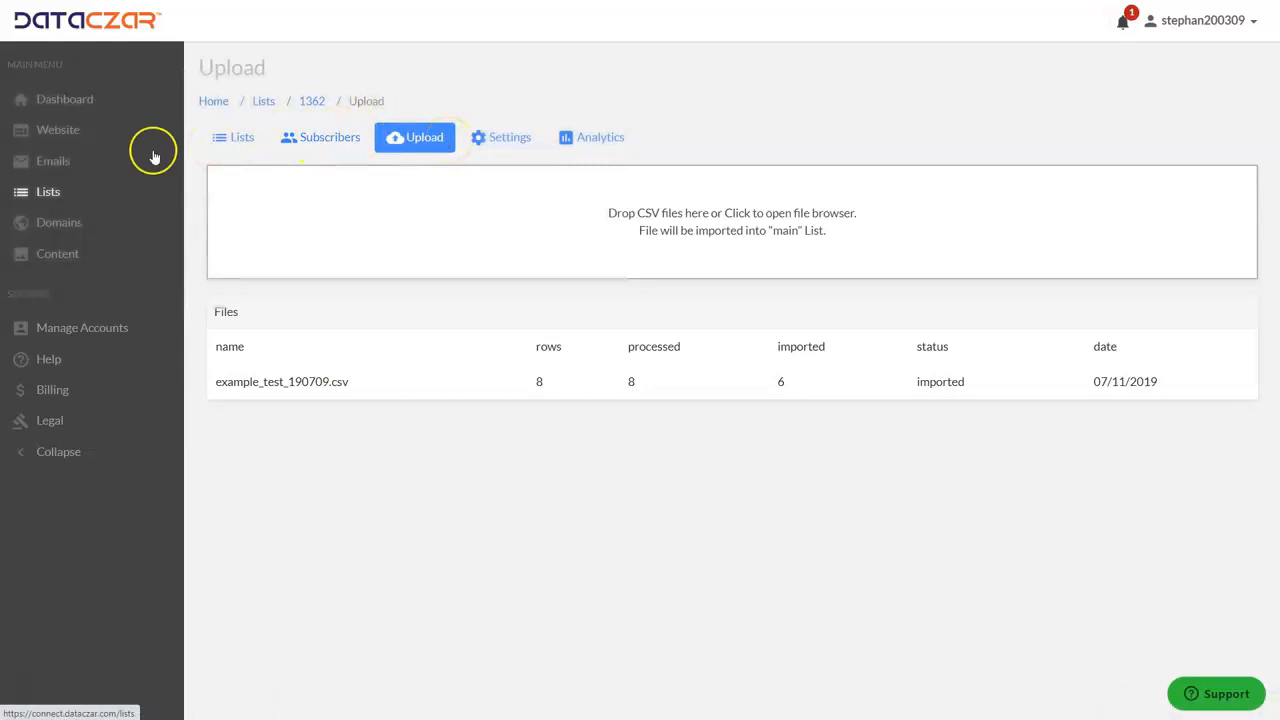
Make Hikers 2 the default list in its list settings and save the update.
left_click(243, 139)
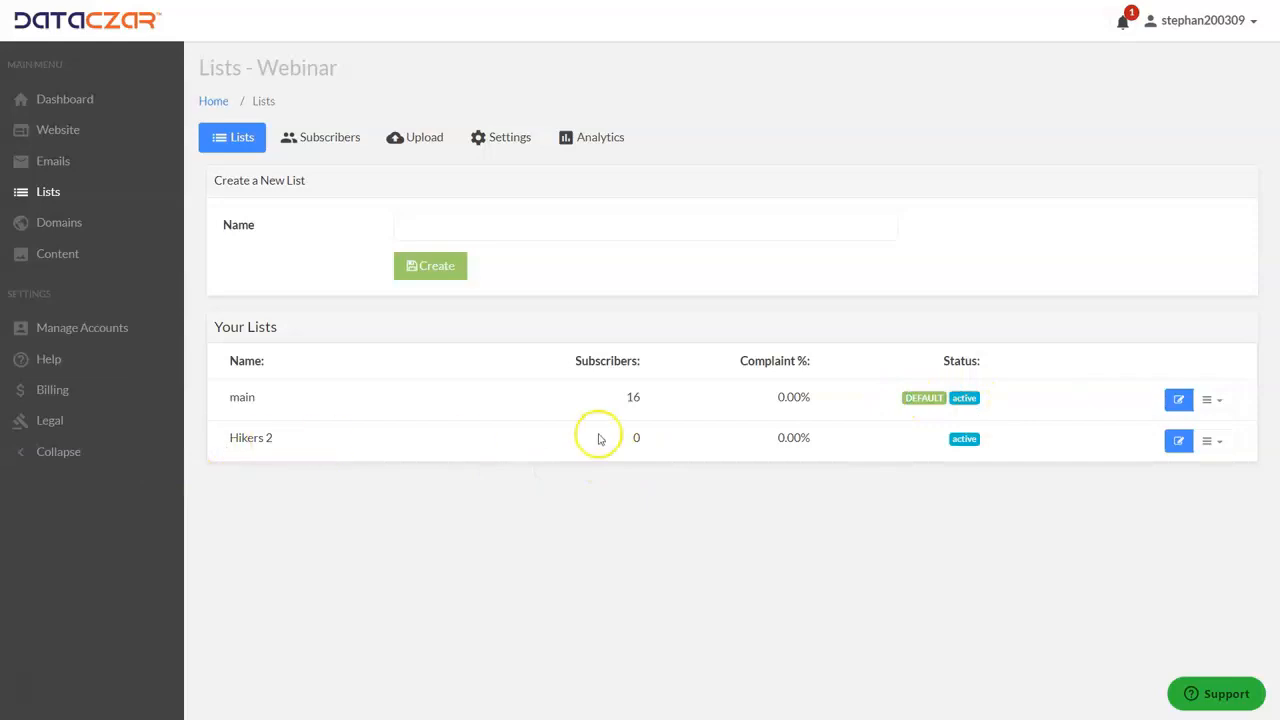
left_click(1219, 446)
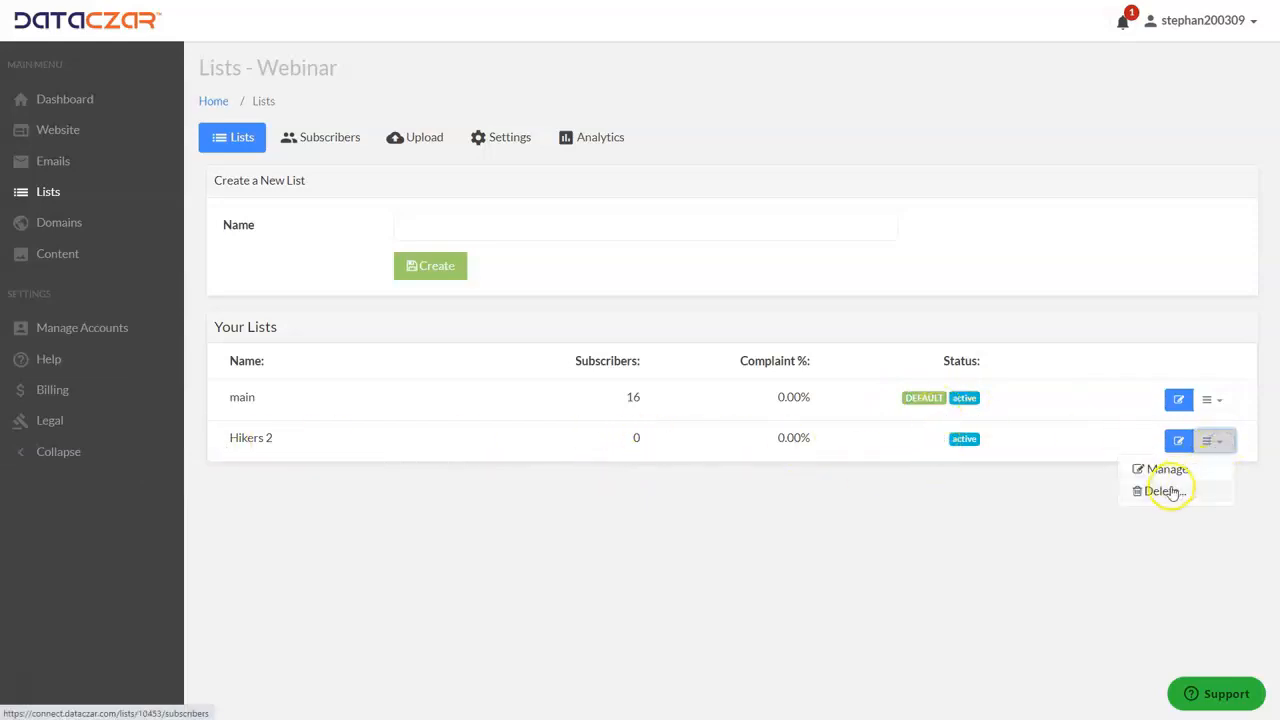
left_click(1167, 470)
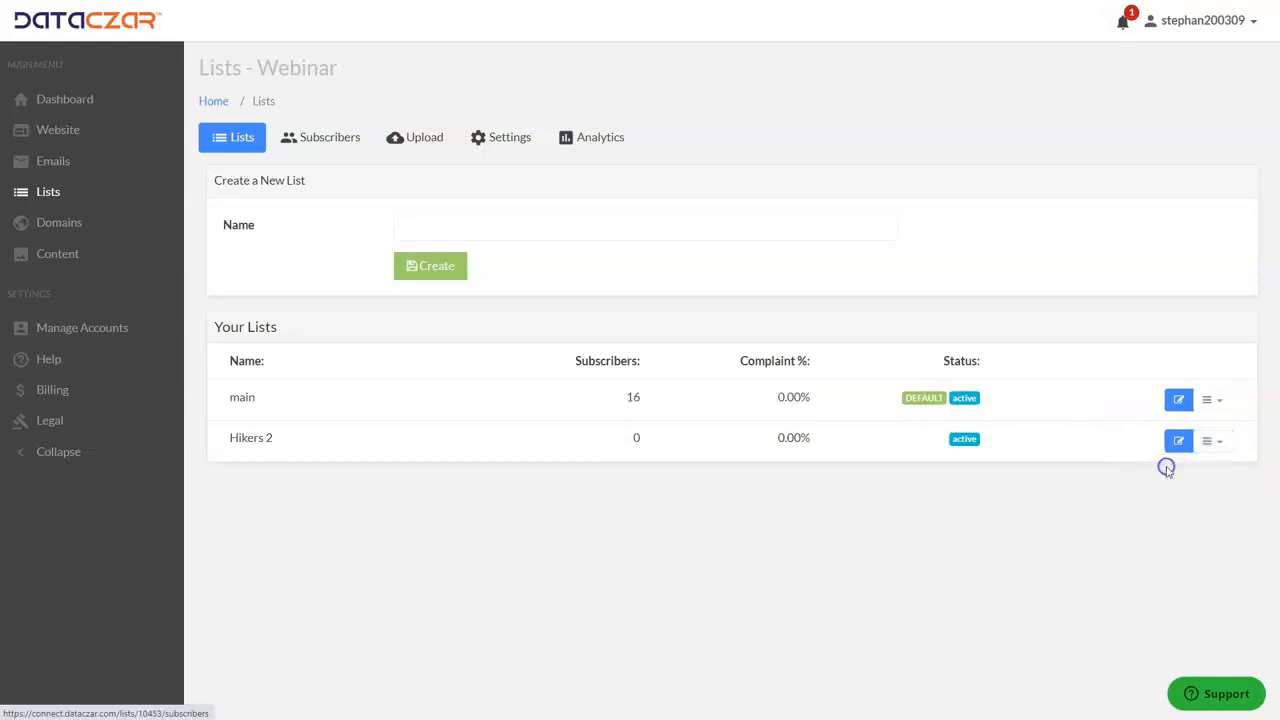
left_click(512, 138)
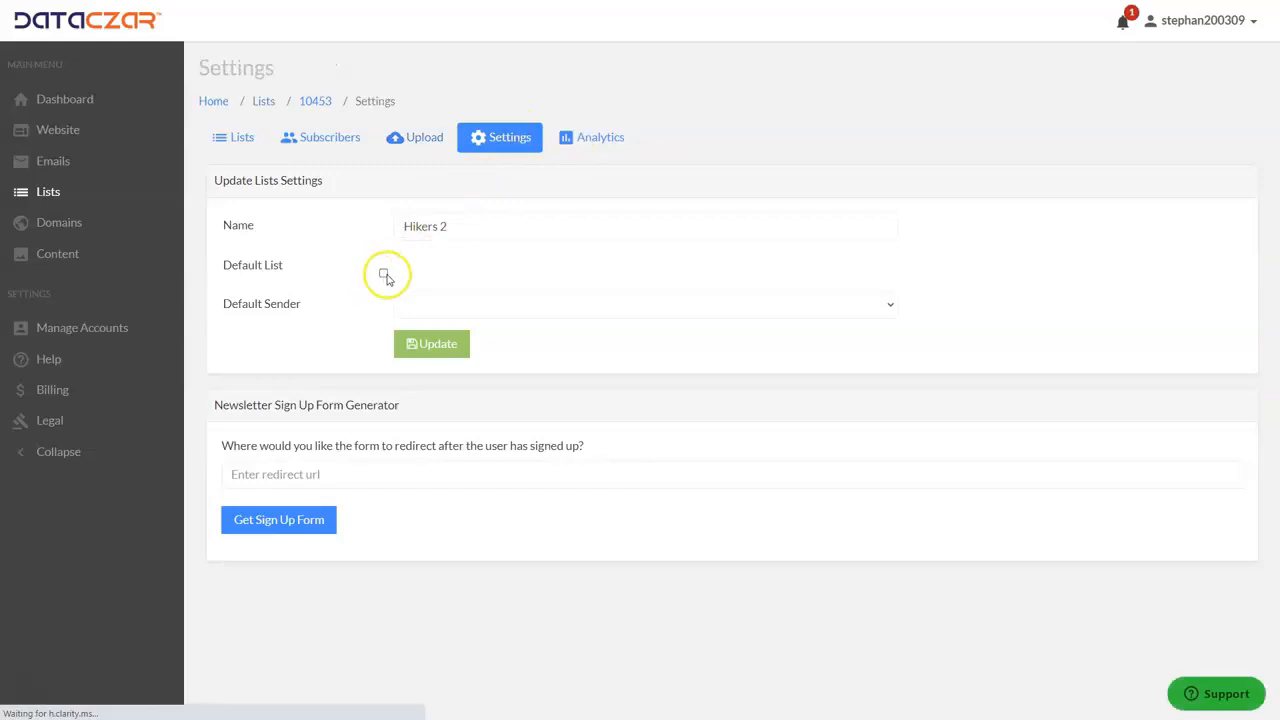
left_click(430, 346)
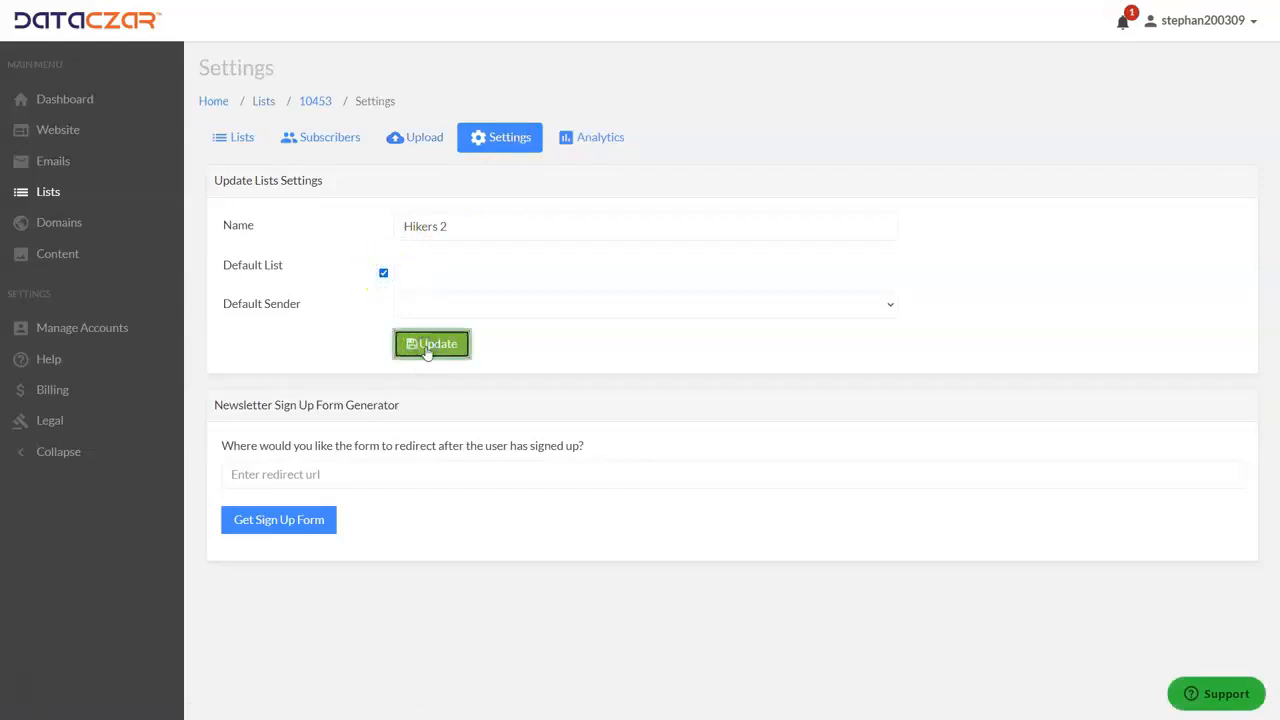
Make the main list the default list in its settings, save the update and return to the lists overview.
left_click(237, 135)
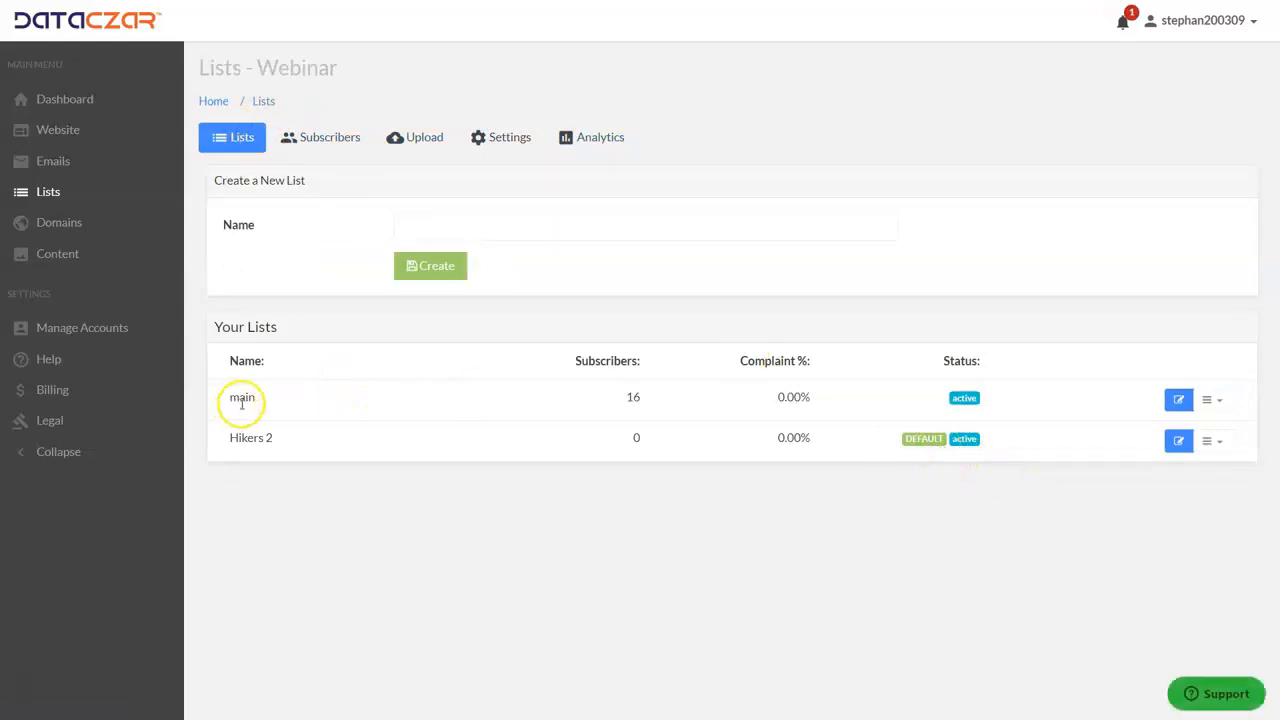
left_click(1220, 400)
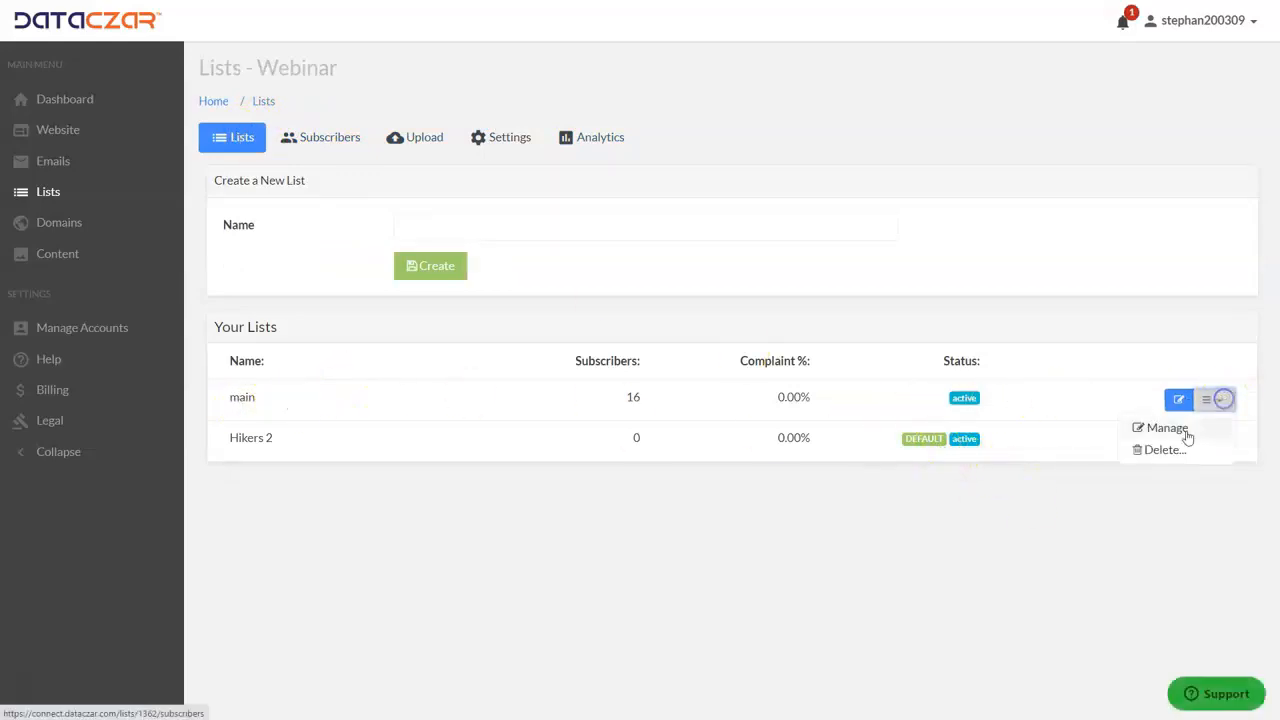
left_click(1168, 428)
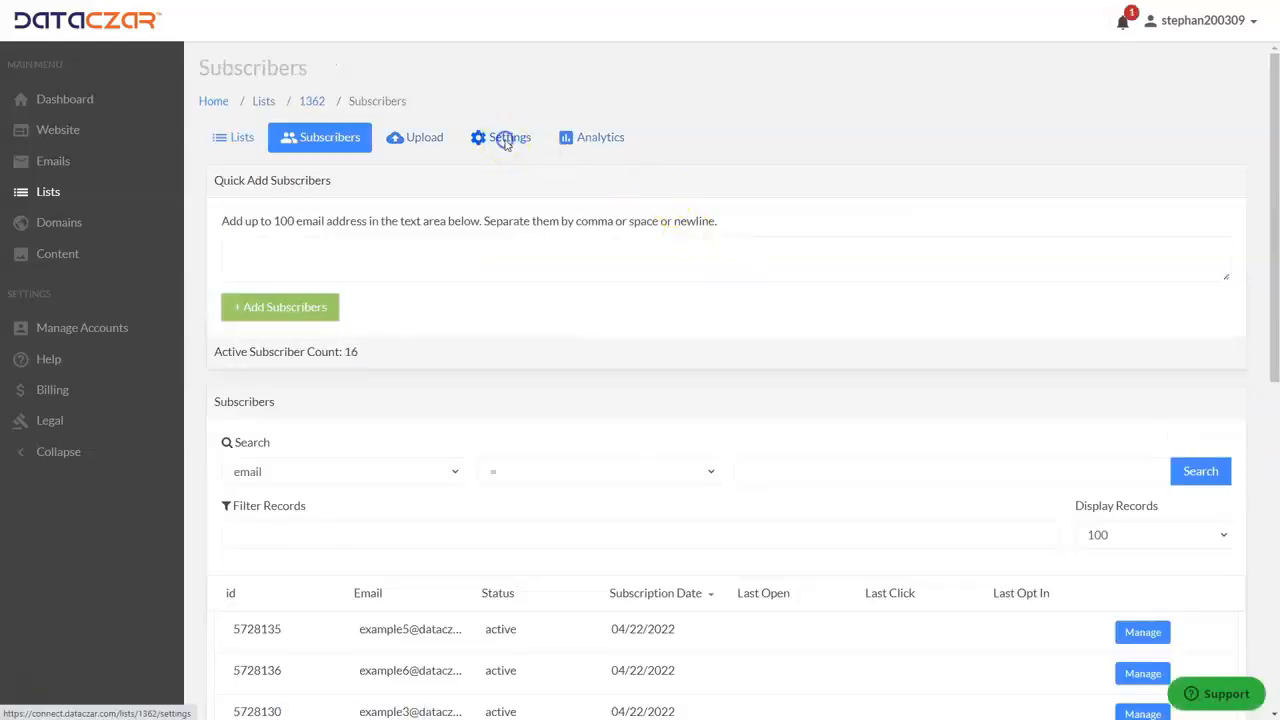
left_click(506, 140)
left_click(416, 231)
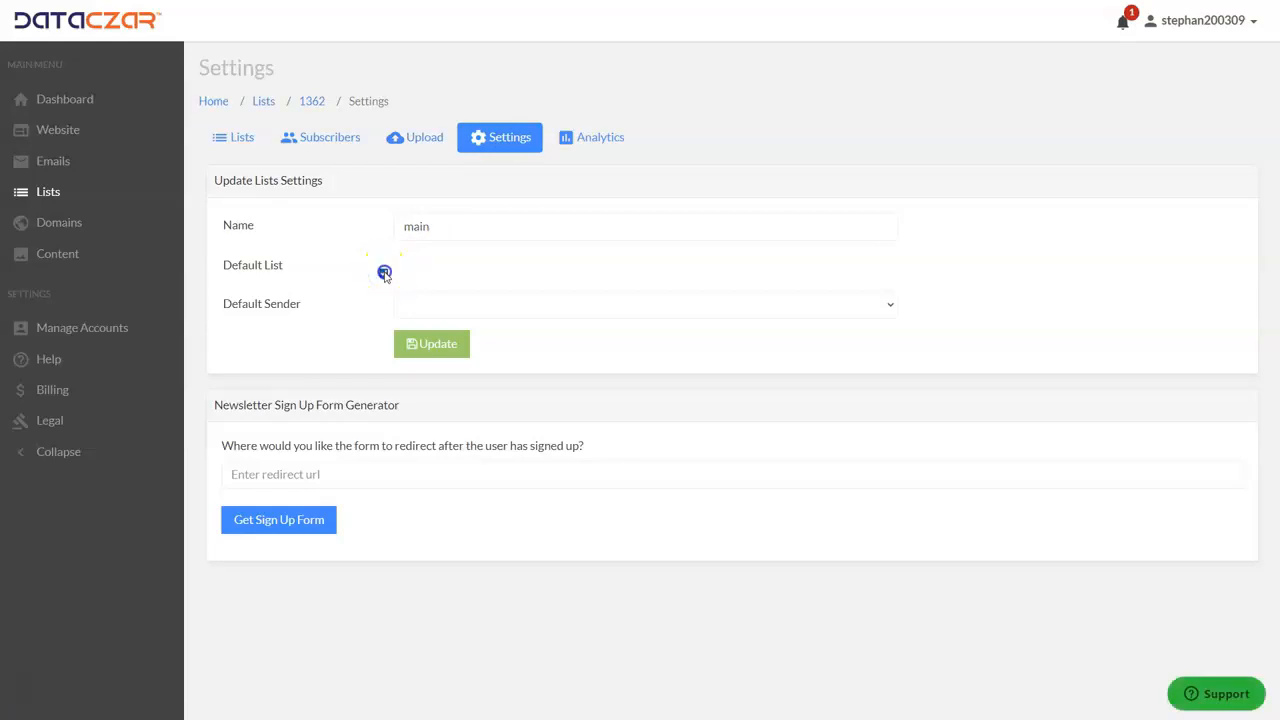
left_click(431, 345)
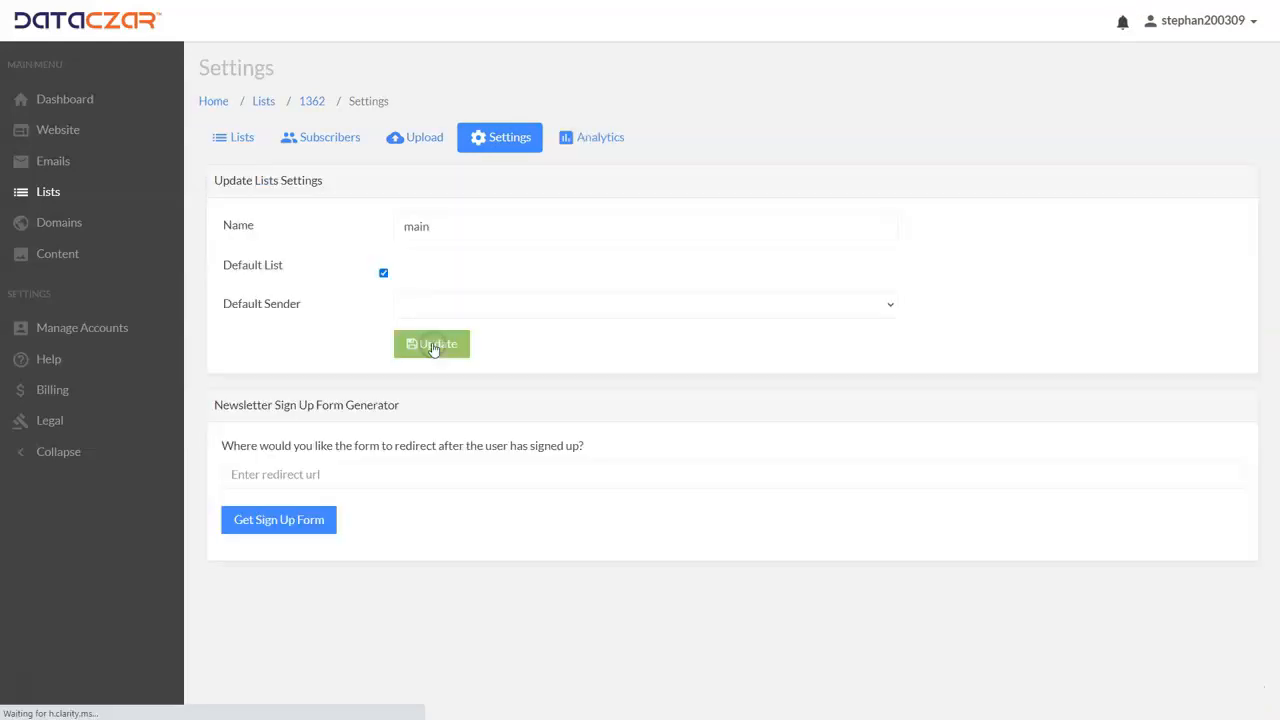
left_click(234, 140)
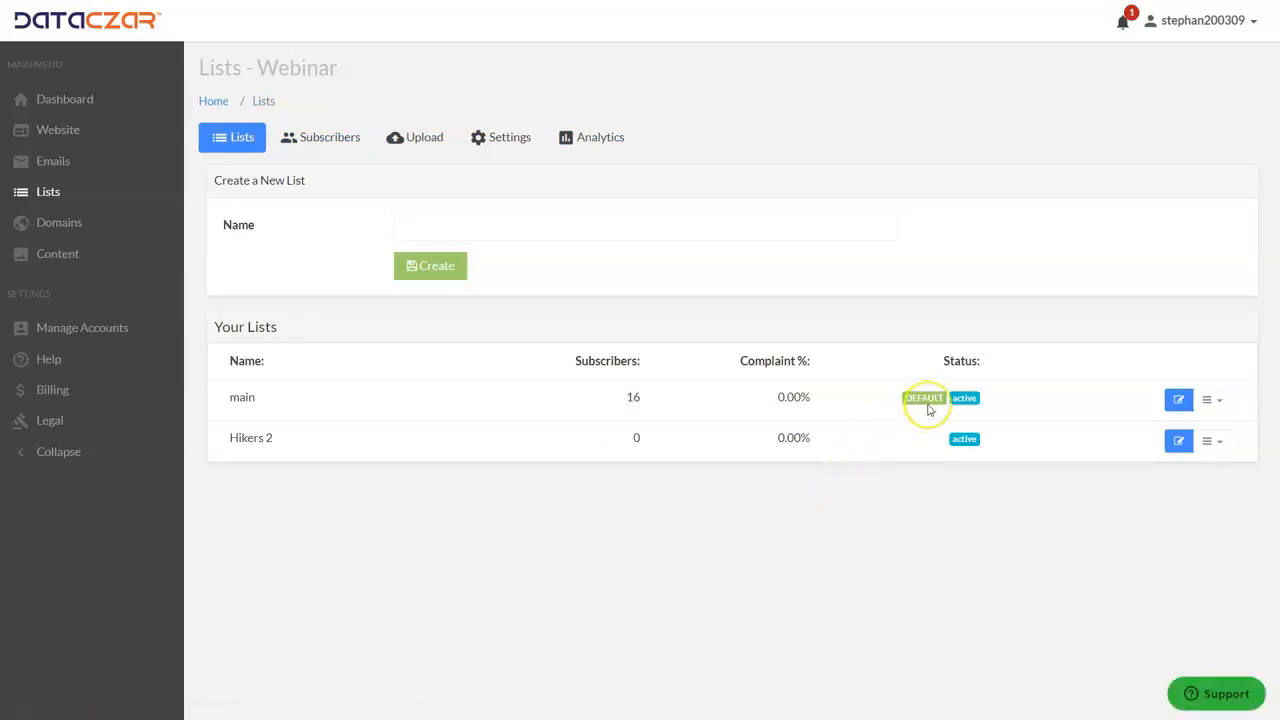
View the sender details in the email settings, opening the current sender's edit form and closing it without changes.
left_click(58, 166)
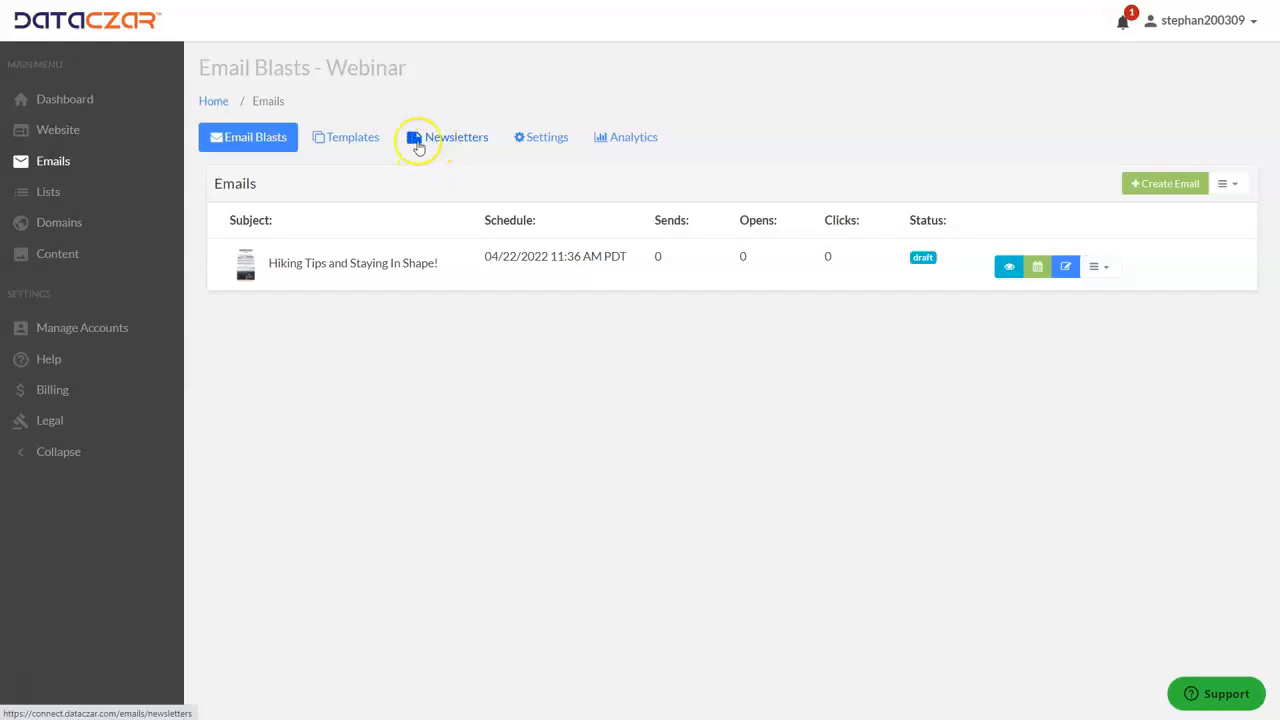
left_click(543, 140)
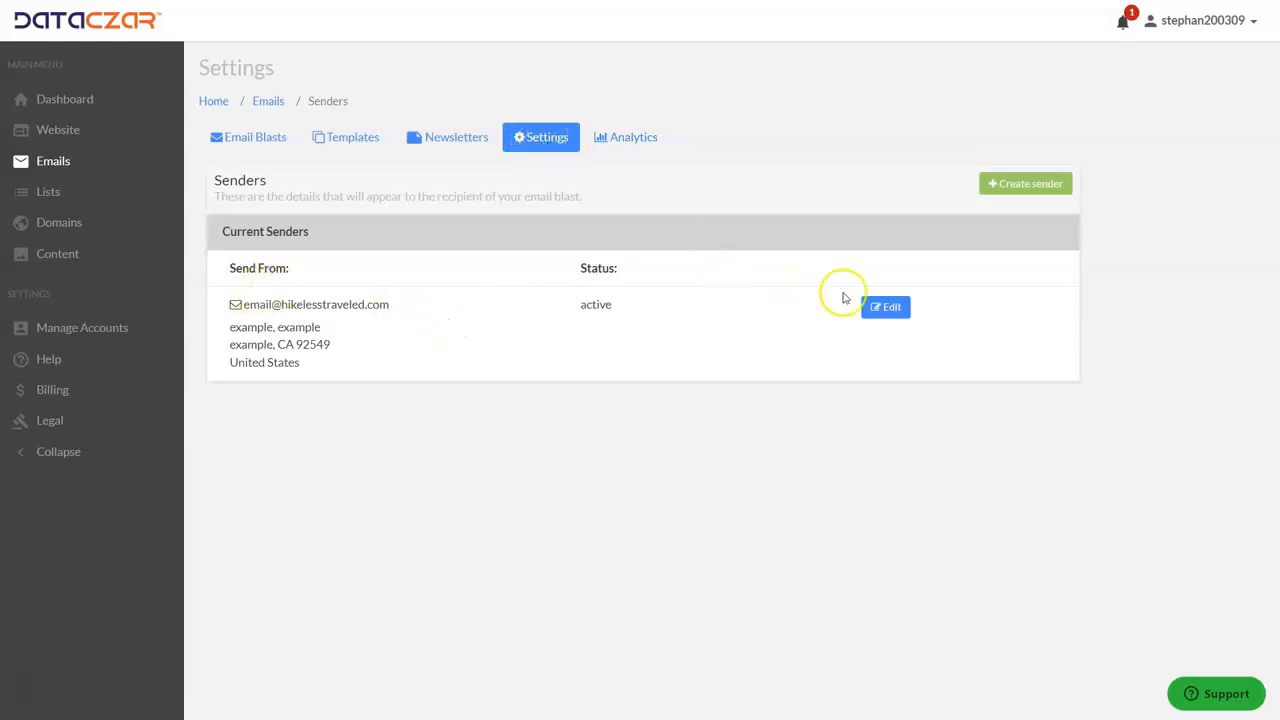
left_click(889, 309)
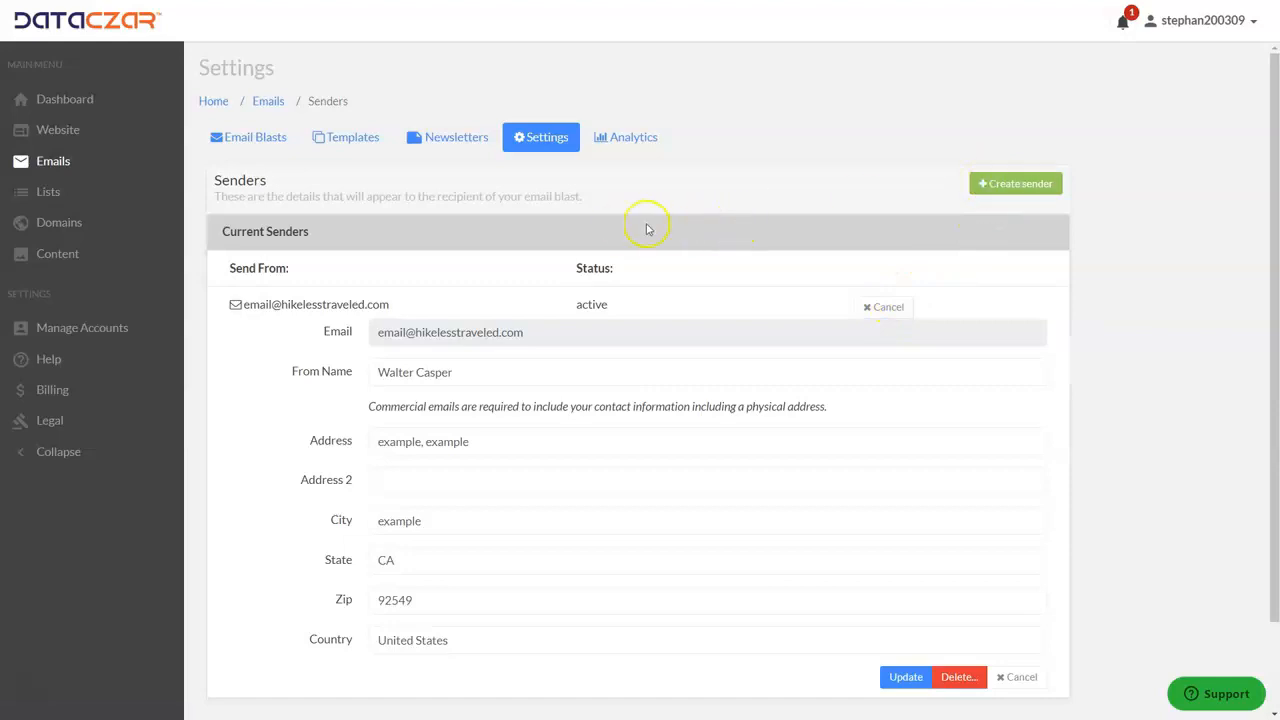
left_click(537, 137)
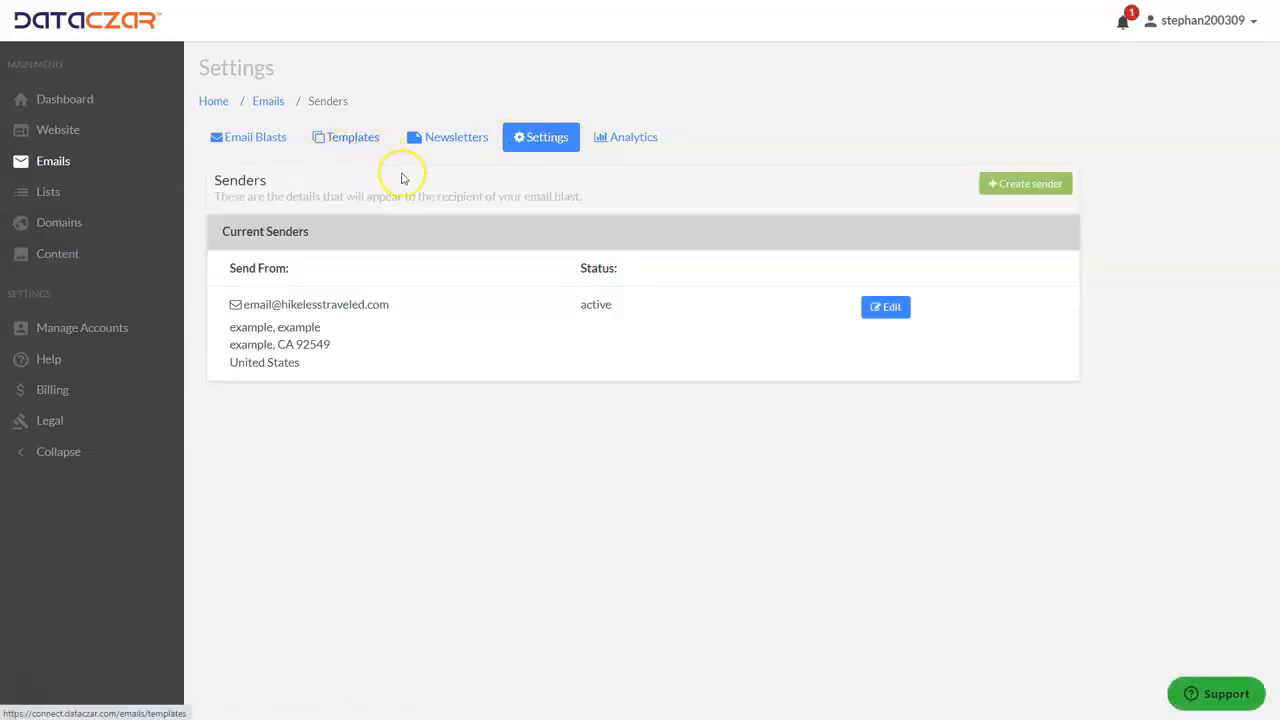
Browse the ready-made Dataczar email templates.
left_click(354, 140)
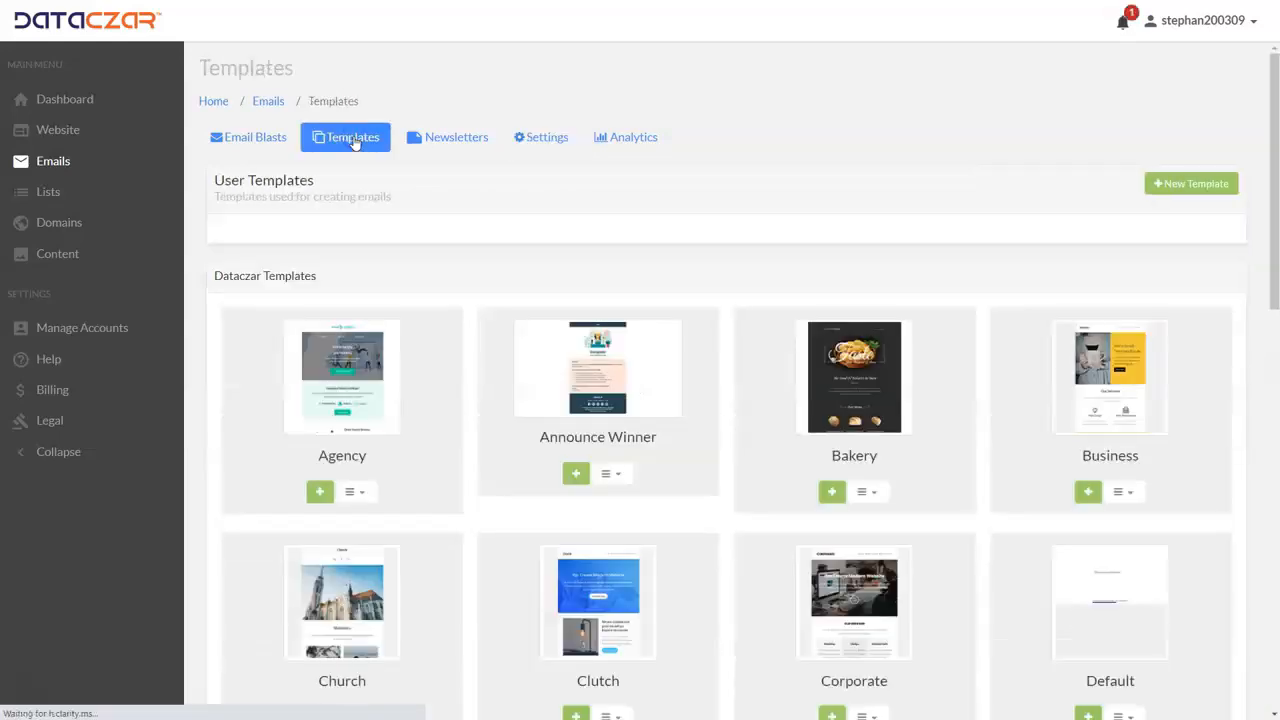
scroll(673, 436, "down", 3)
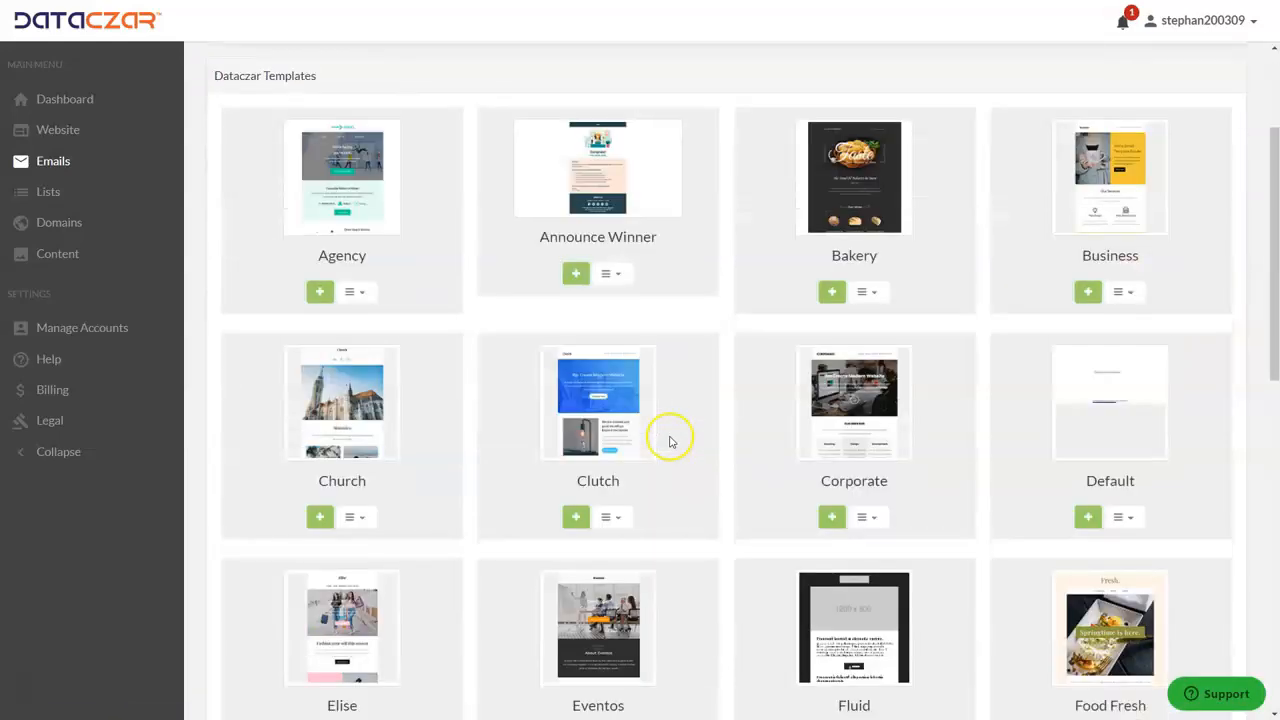
scroll(686, 400, "down", 4)
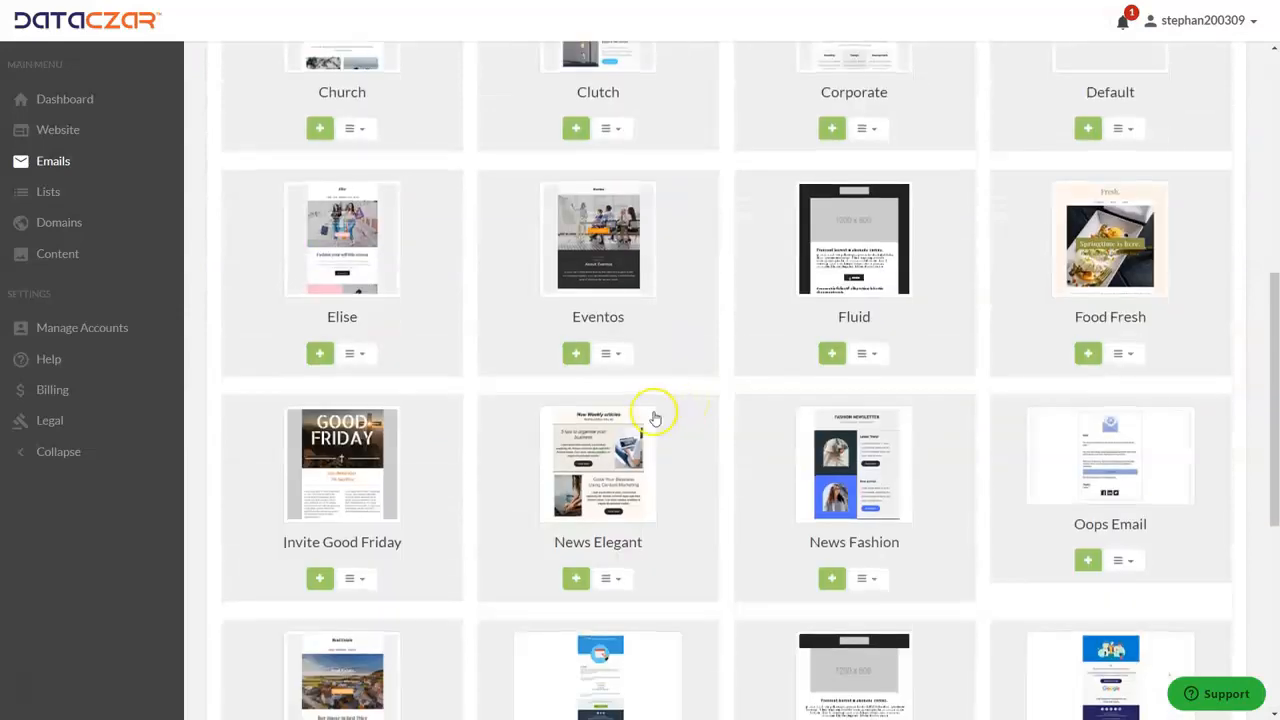
scroll(655, 418, "up", 3)
scroll(651, 417, "up", 1)
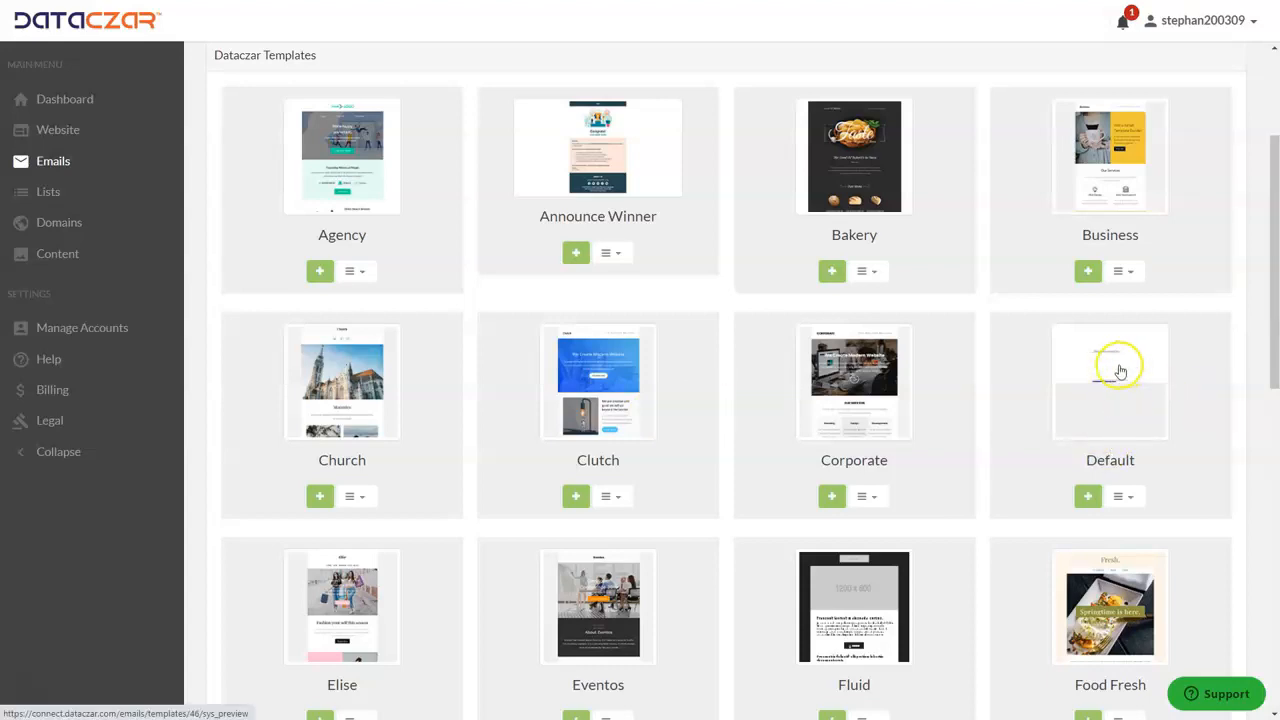
Start an email from the Default template, examine its editable heading and welcome text, and return to the email blasts without saving.
left_click(1128, 497)
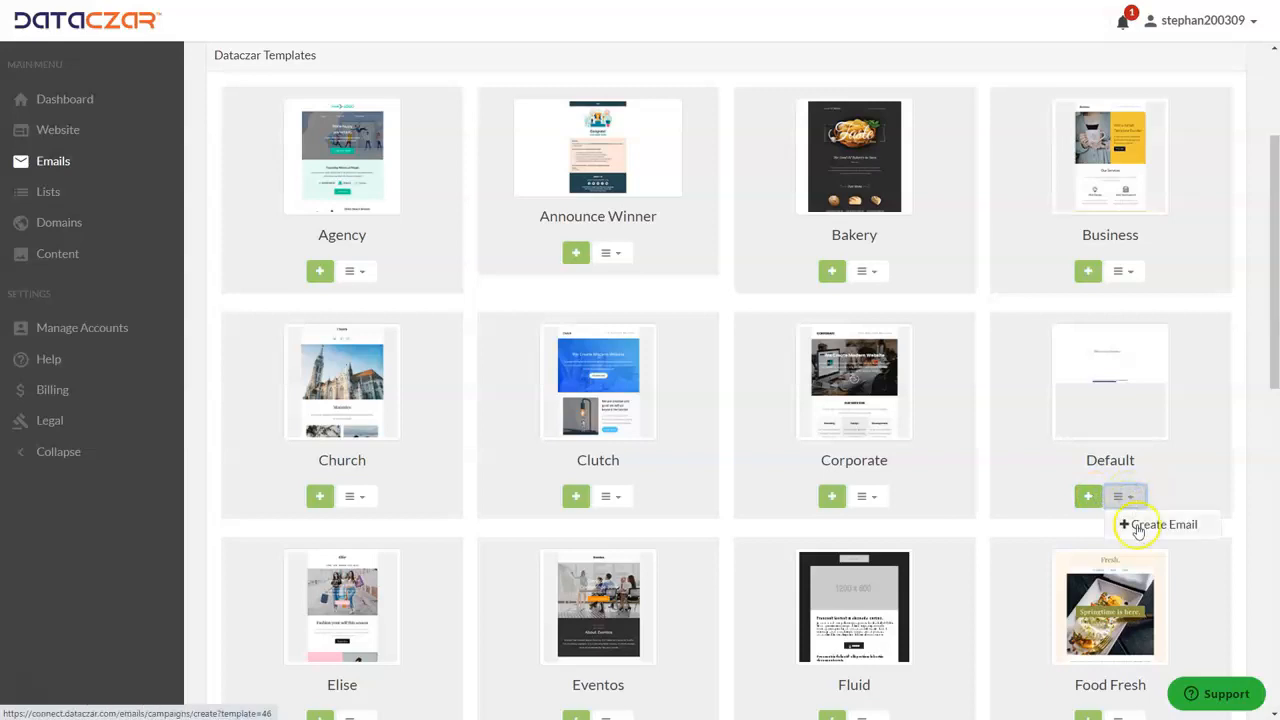
left_click(1134, 523)
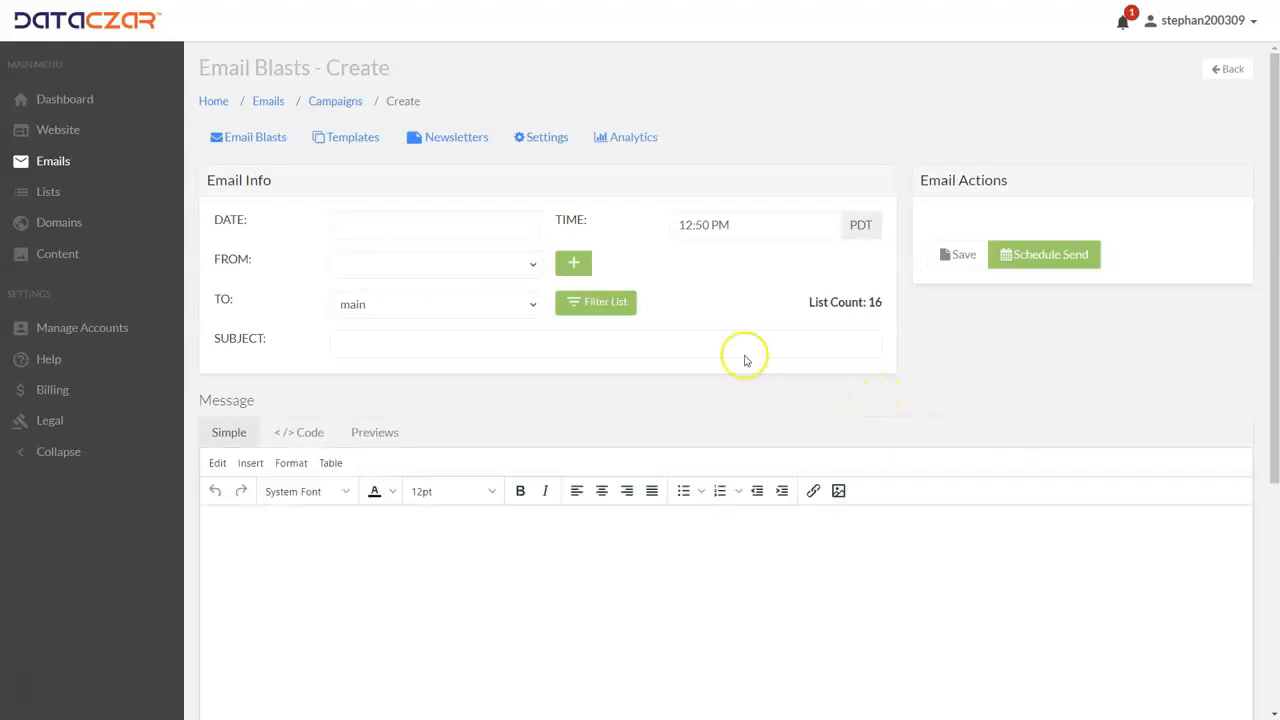
scroll(700, 340, "down", 2)
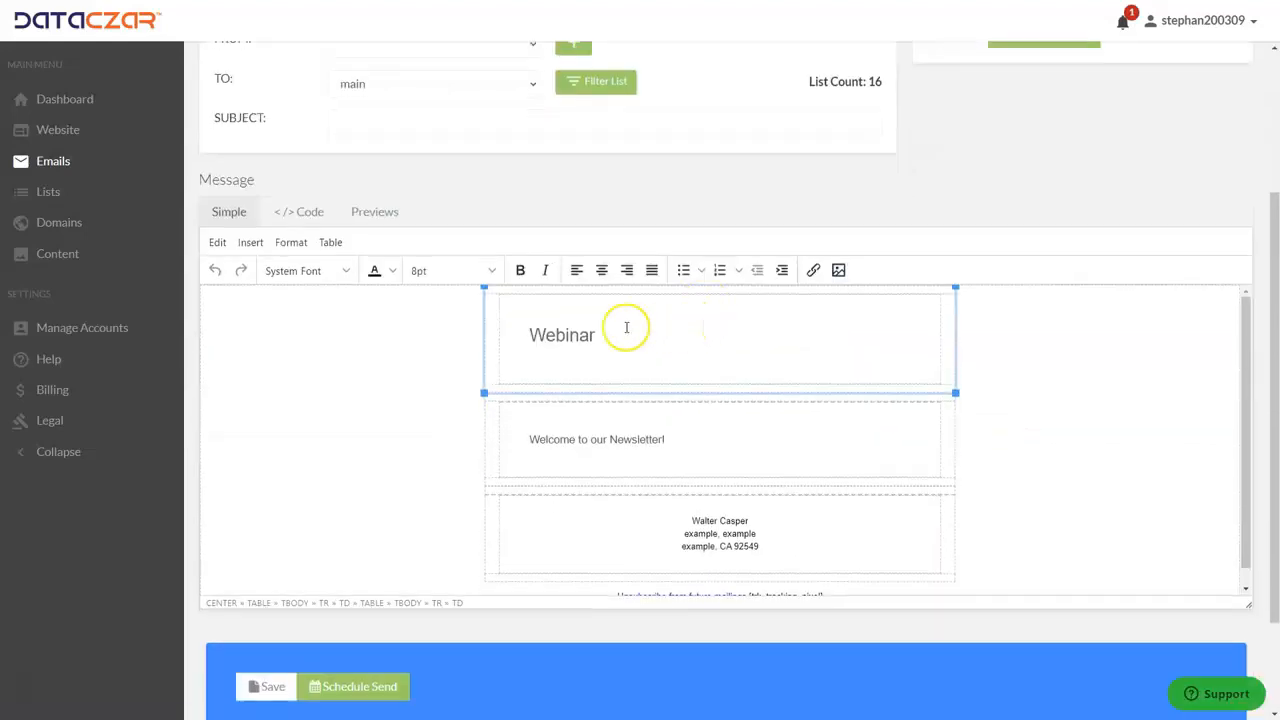
left_click_drag(609, 334, 512, 337)
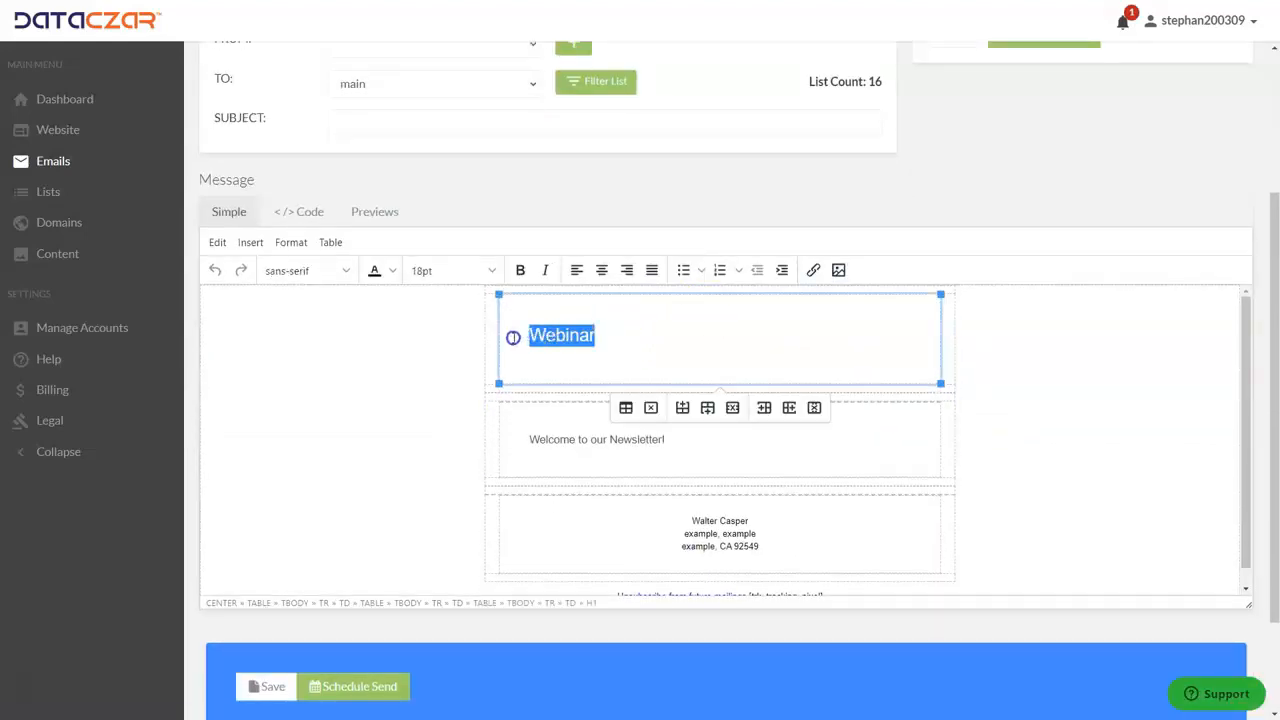
left_click(714, 357)
left_click_drag(697, 437, 535, 438)
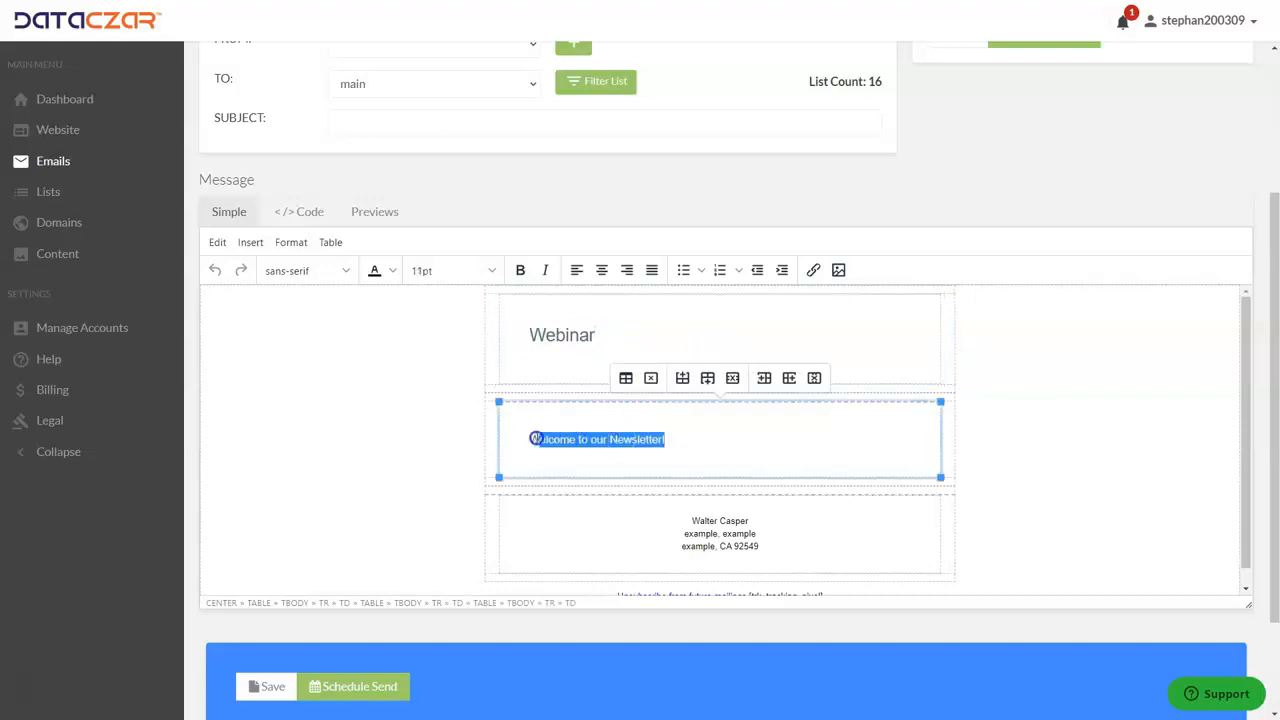
scroll(666, 443, "up", 3)
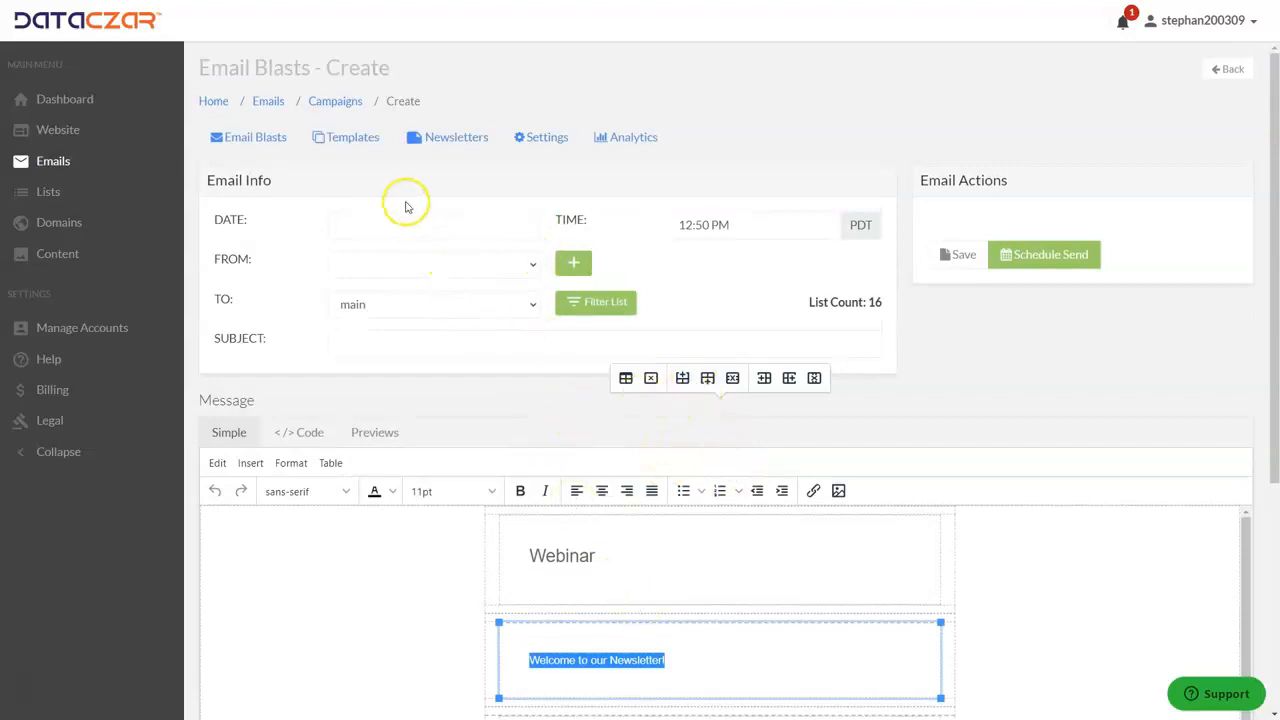
left_click(266, 140)
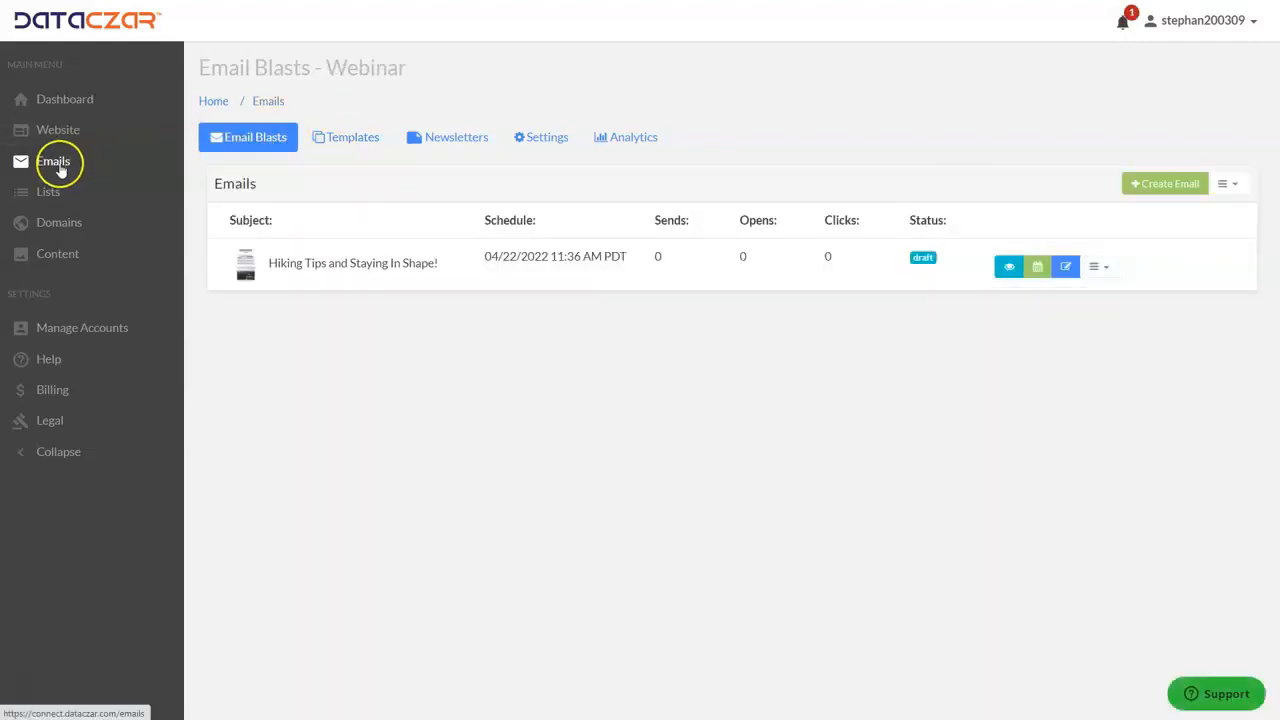
Open the draft "Hiking Tips and Staying In Shape!" for editing and examine its message in the desktop preview.
left_click(239, 147)
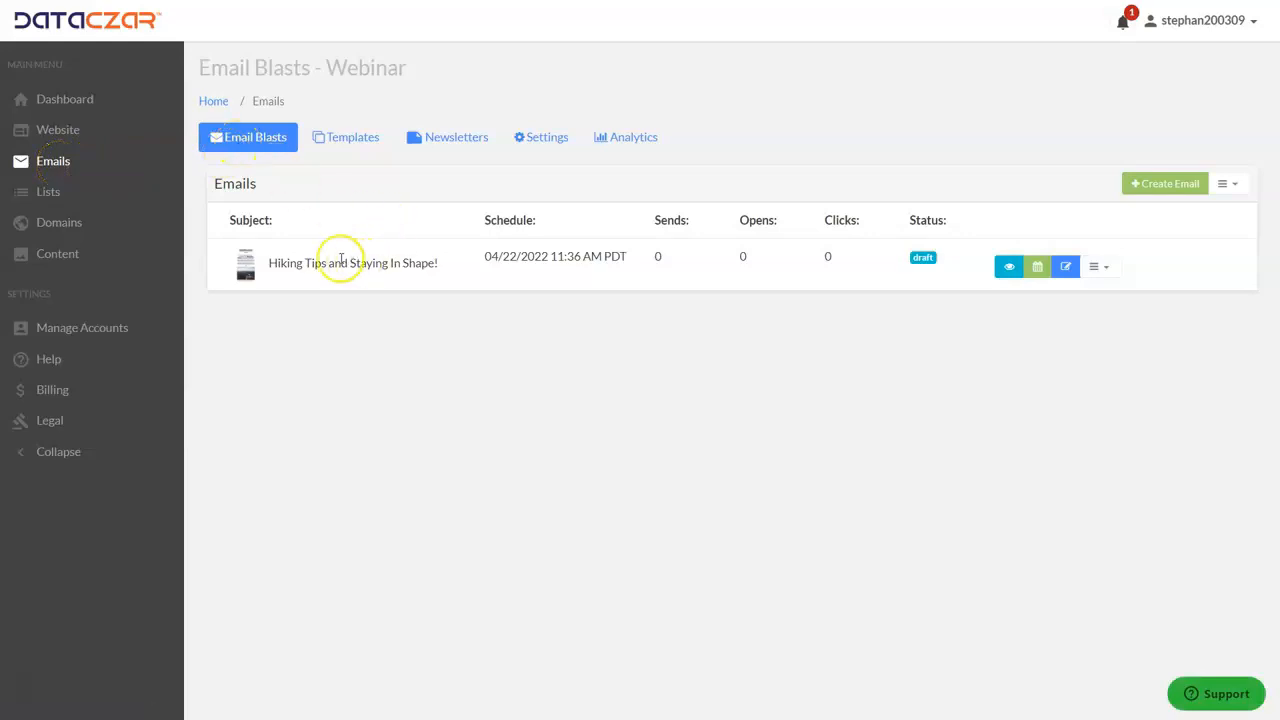
left_click(1066, 268)
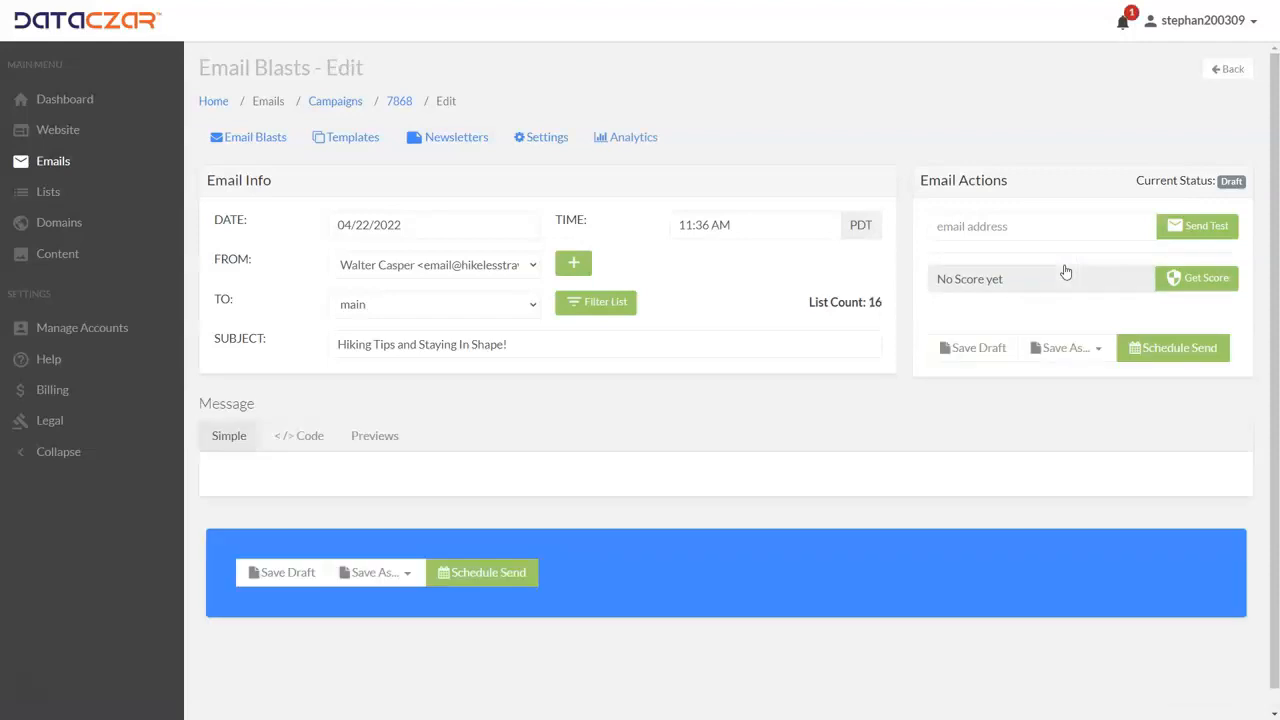
left_click(871, 383)
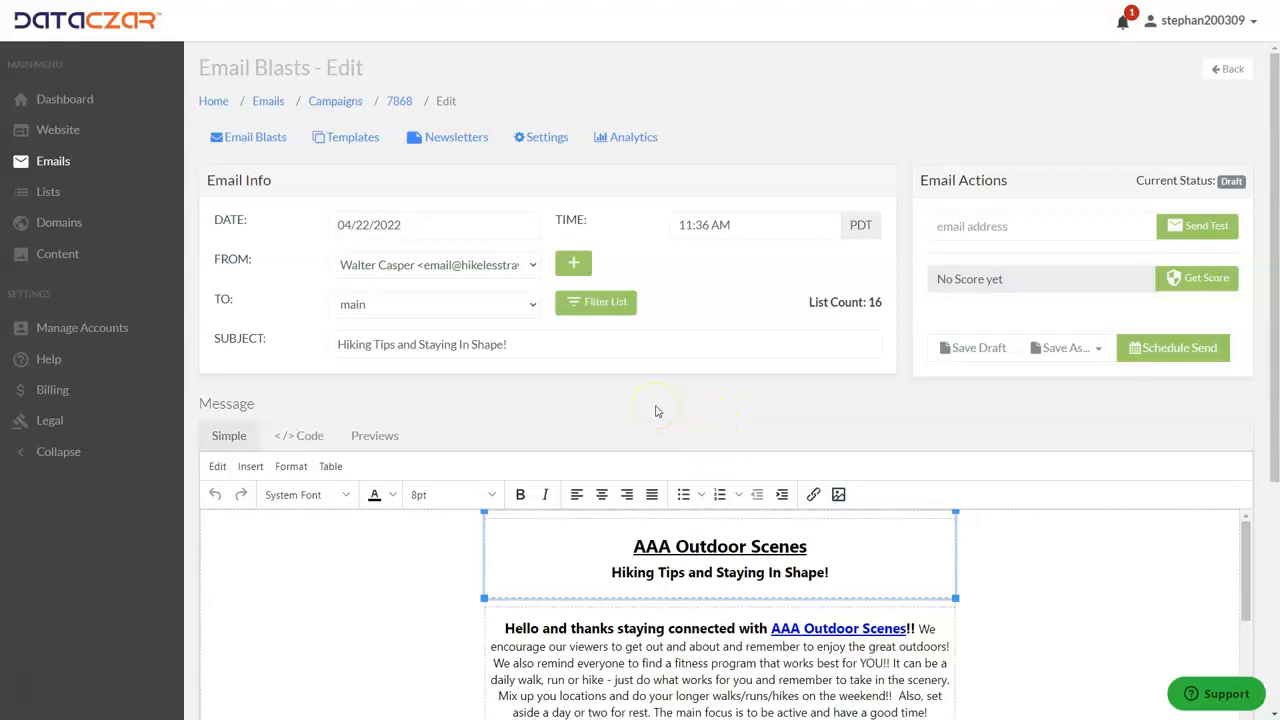
scroll(720, 380, "down", 3)
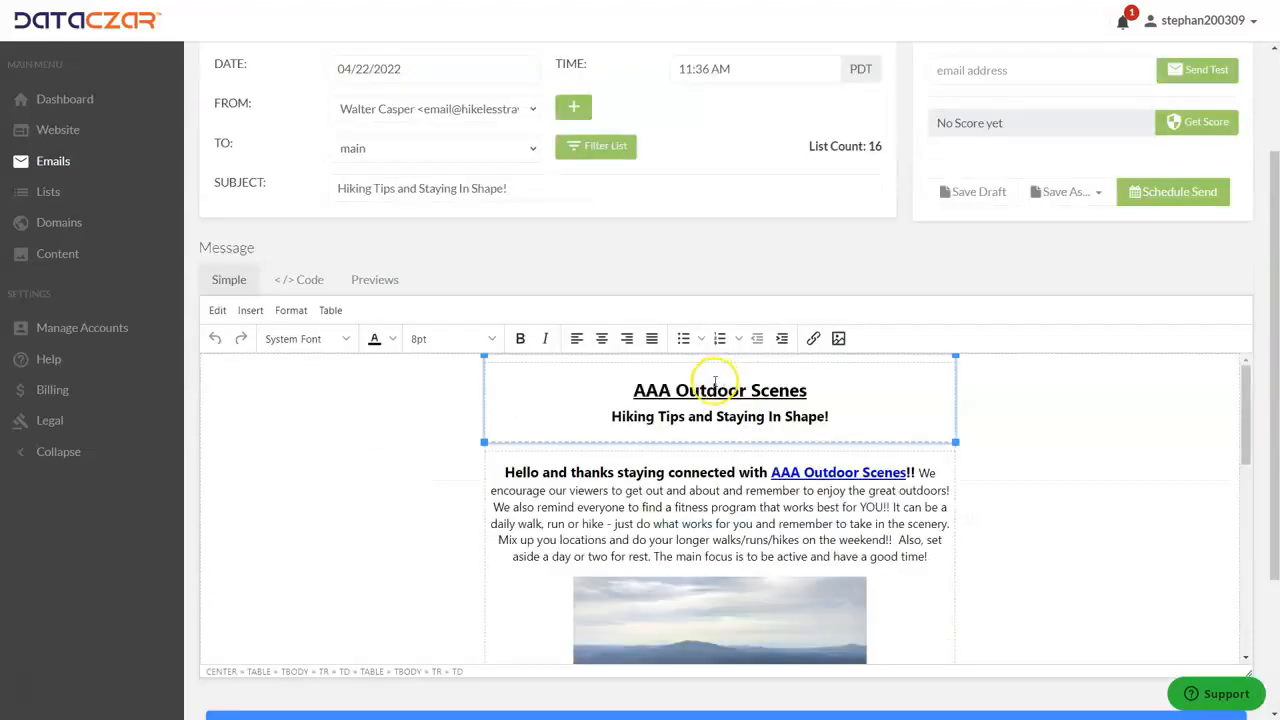
scroll(640, 350, "up", 3)
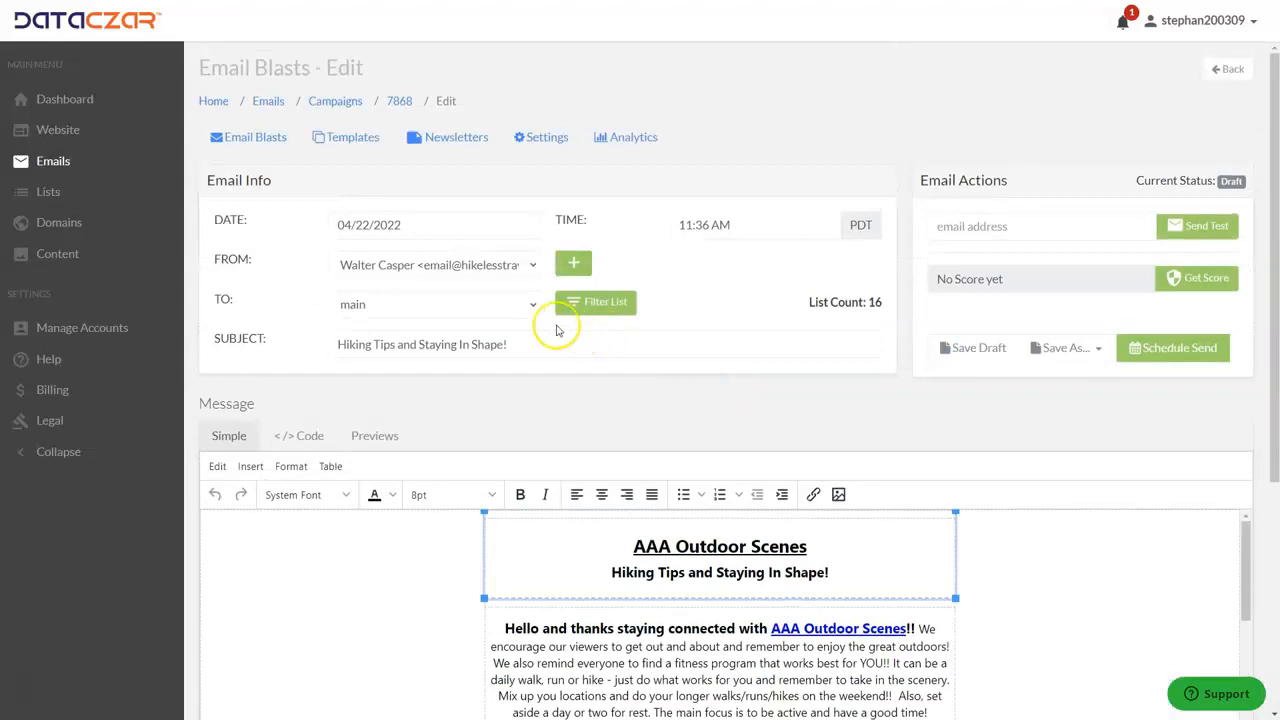
left_click(378, 436)
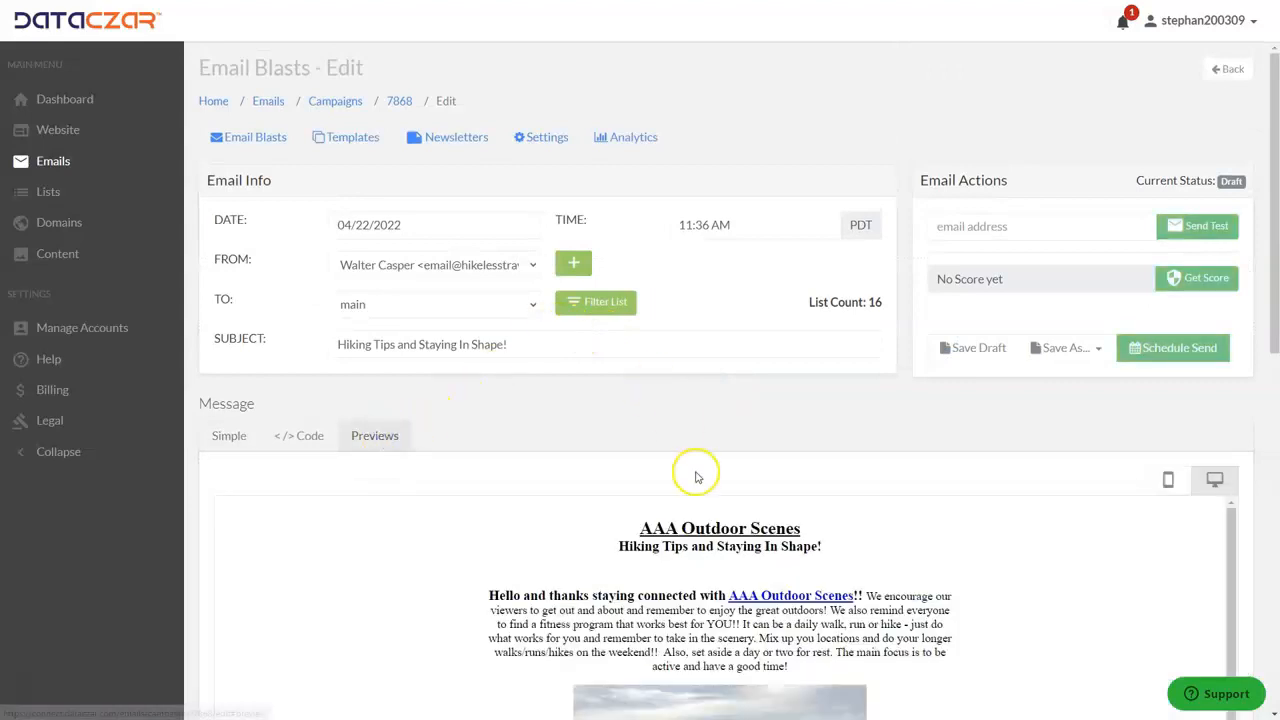
scroll(694, 474, "down", 5)
scroll(692, 470, "down", 2)
scroll(686, 451, "up", 1)
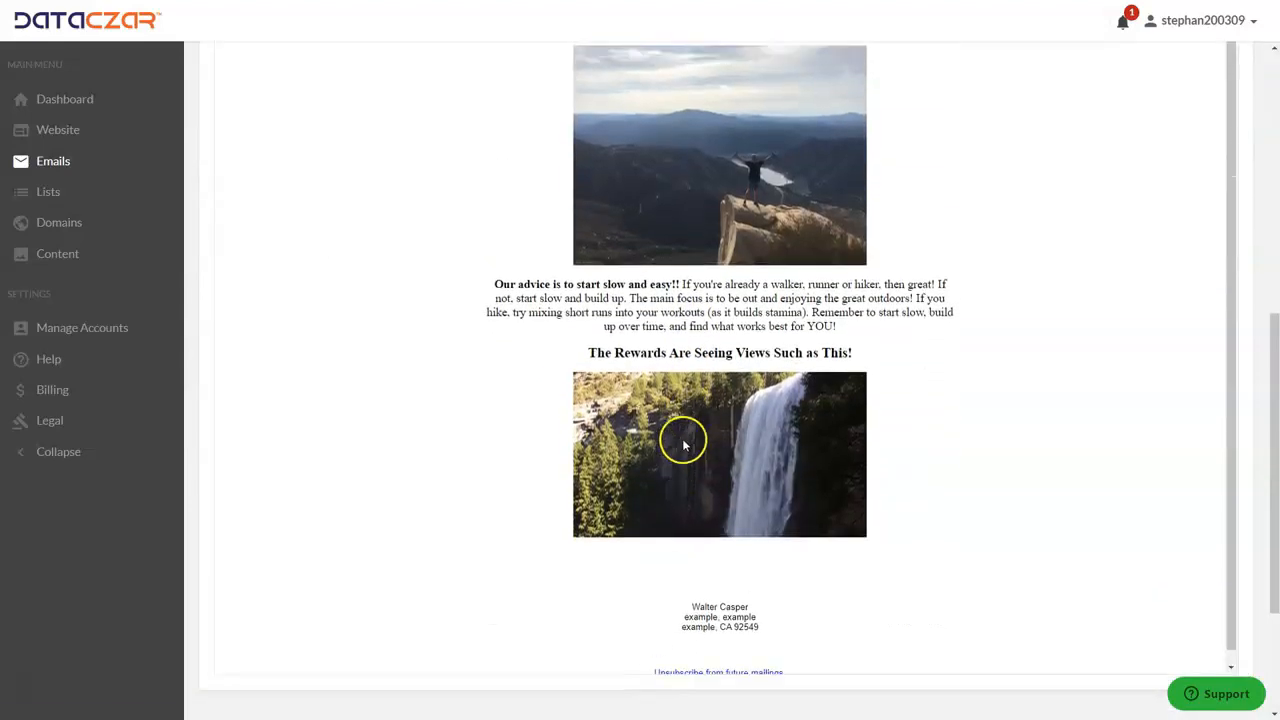
scroll(717, 366, "up", 10)
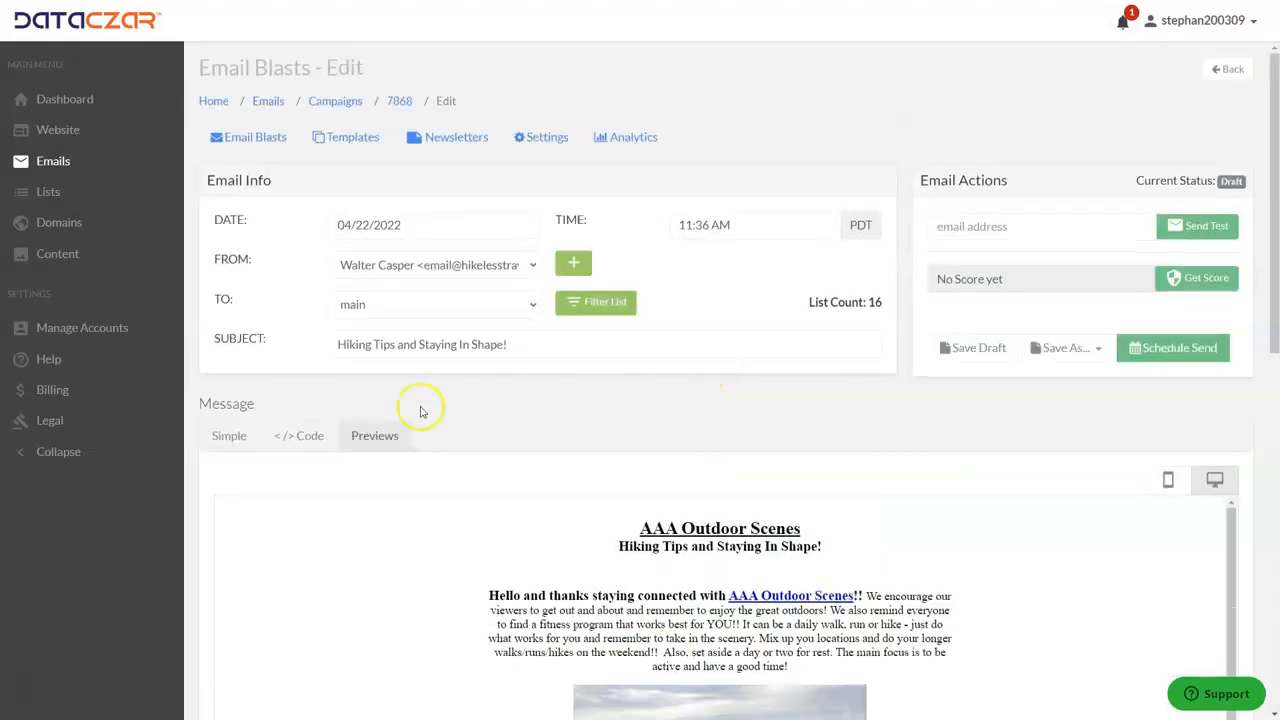
Return the message to the Simple editor, look over its content and save the email as a draft.
left_click(240, 441)
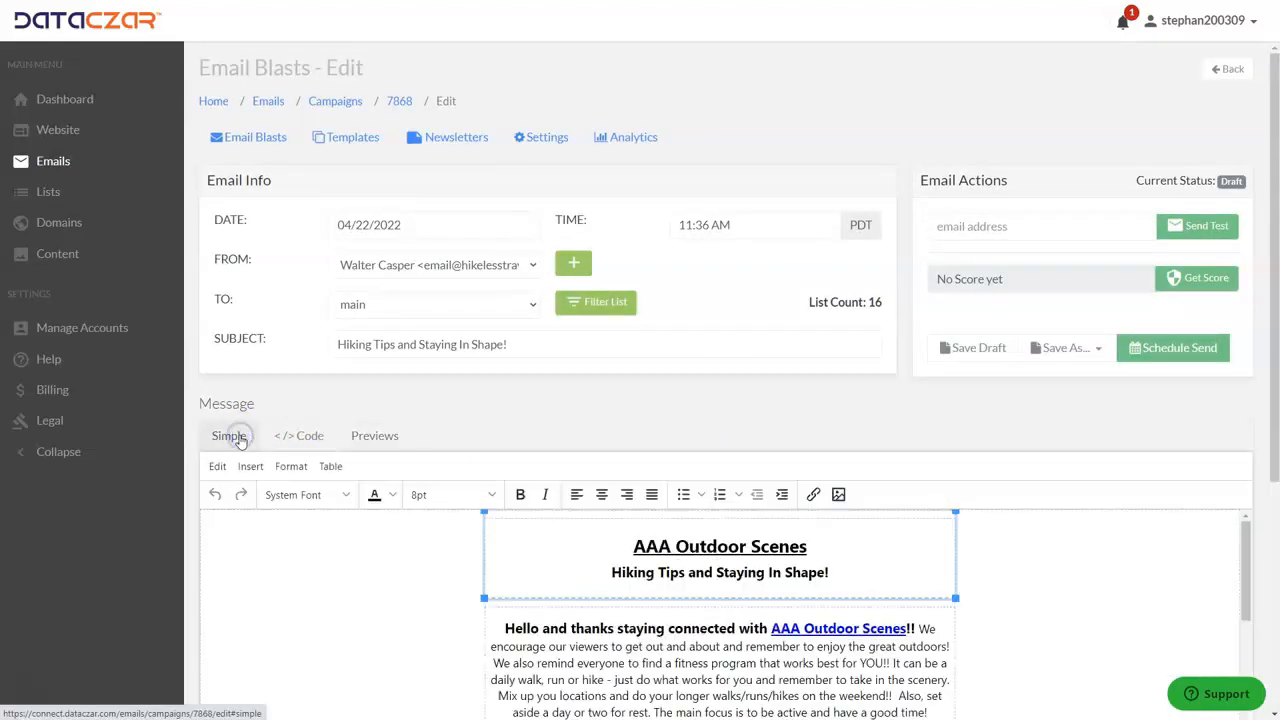
left_click(818, 600)
scroll(818, 600, "down", 2)
scroll(820, 590, "up", 2)
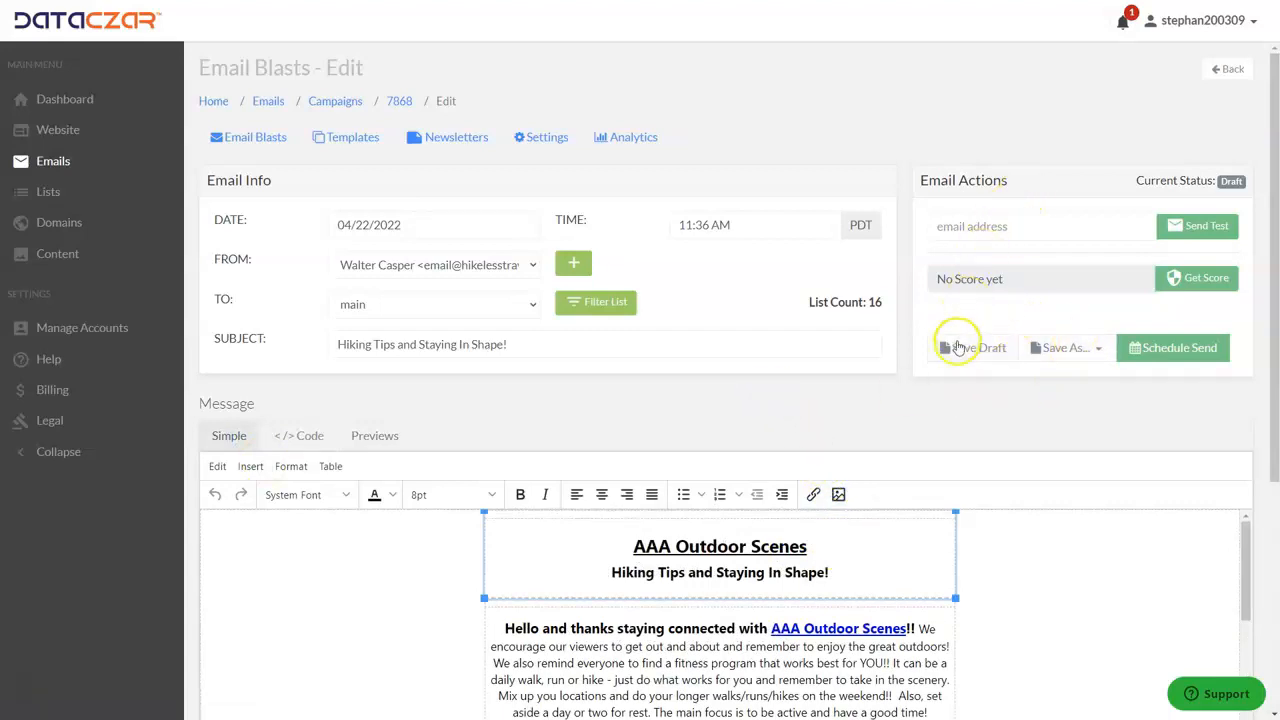
left_click(957, 347)
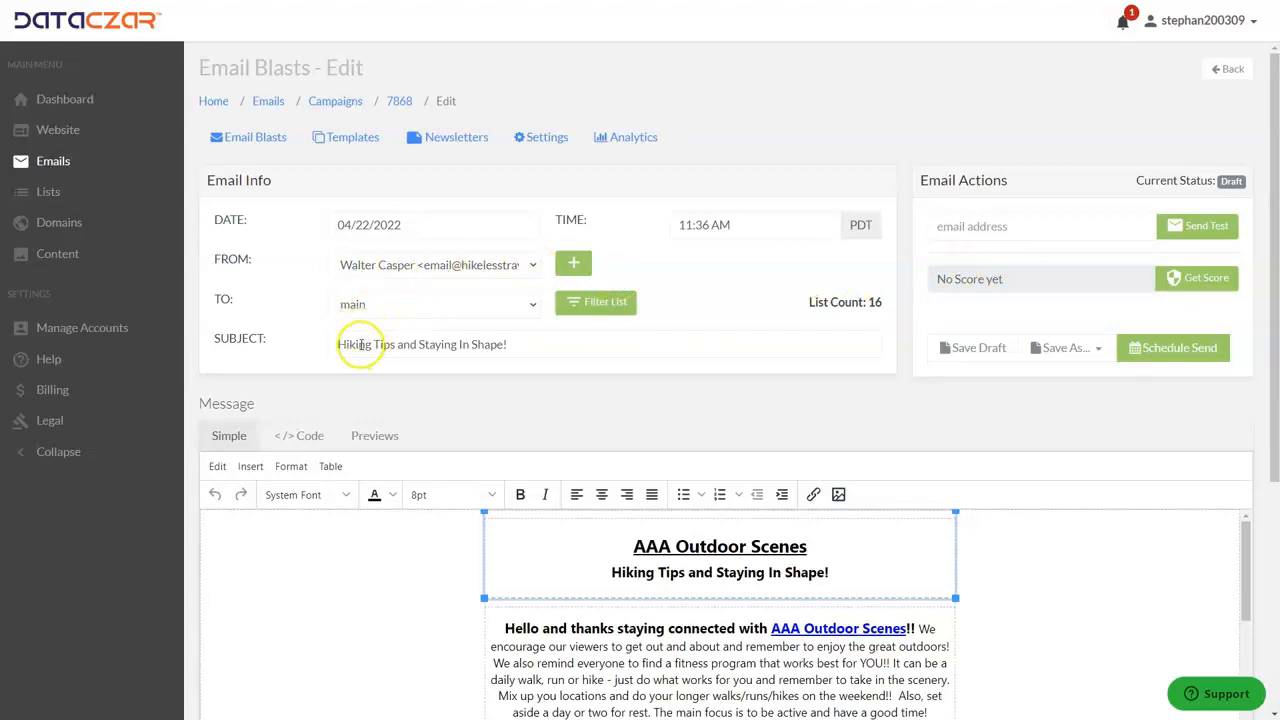
Schedule the "Hiking Tips and Staying In Shape!" email for sending, changing its send date to 04/25/2022.
left_click(1163, 348)
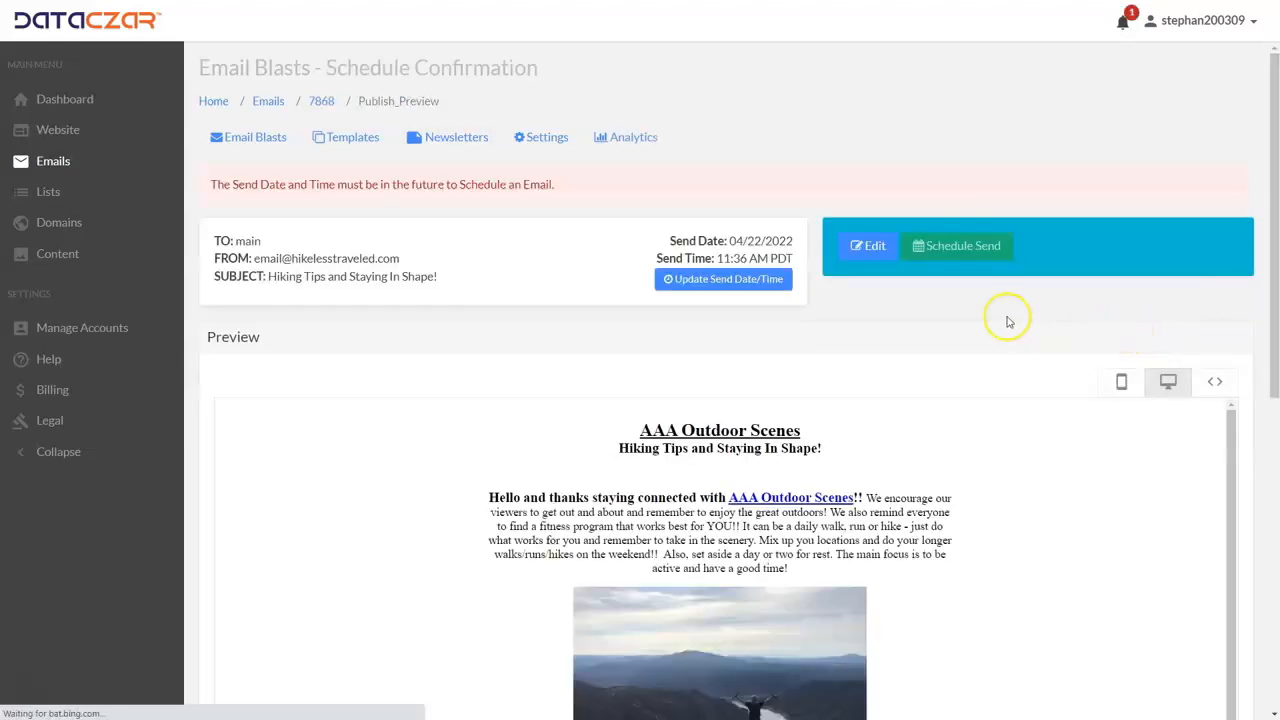
left_click(700, 280)
left_click(655, 268)
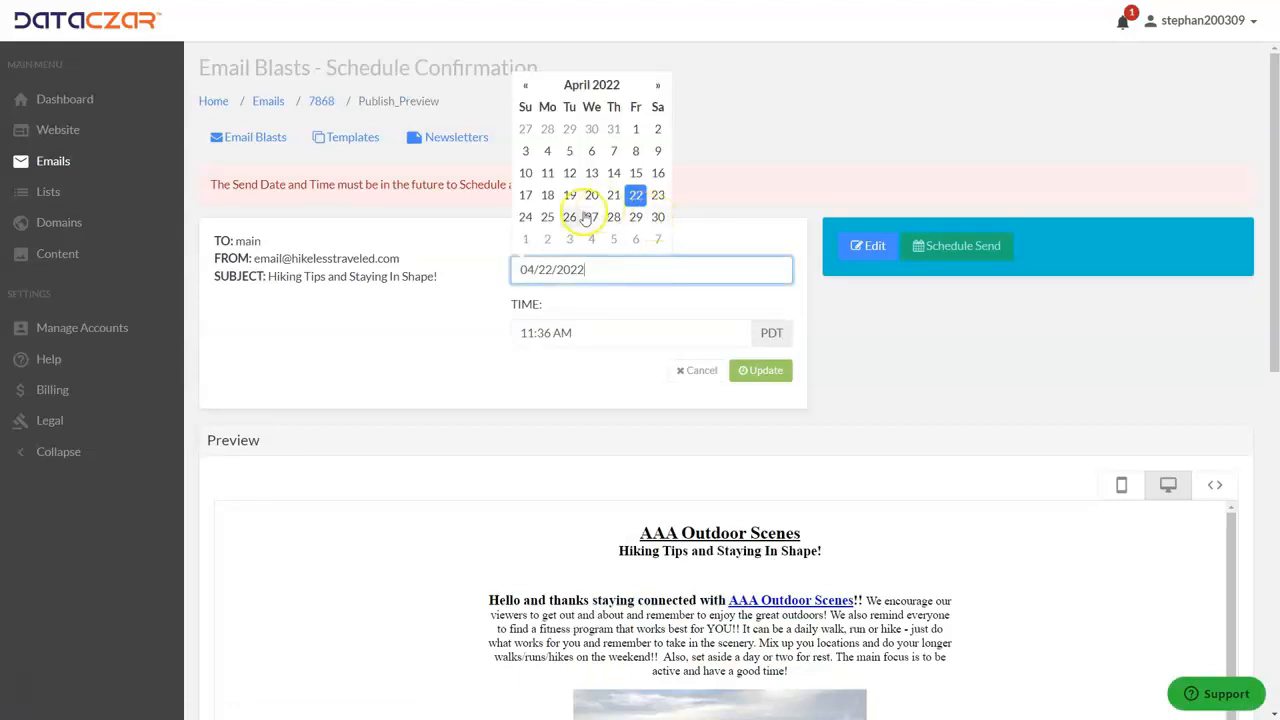
left_click(547, 218)
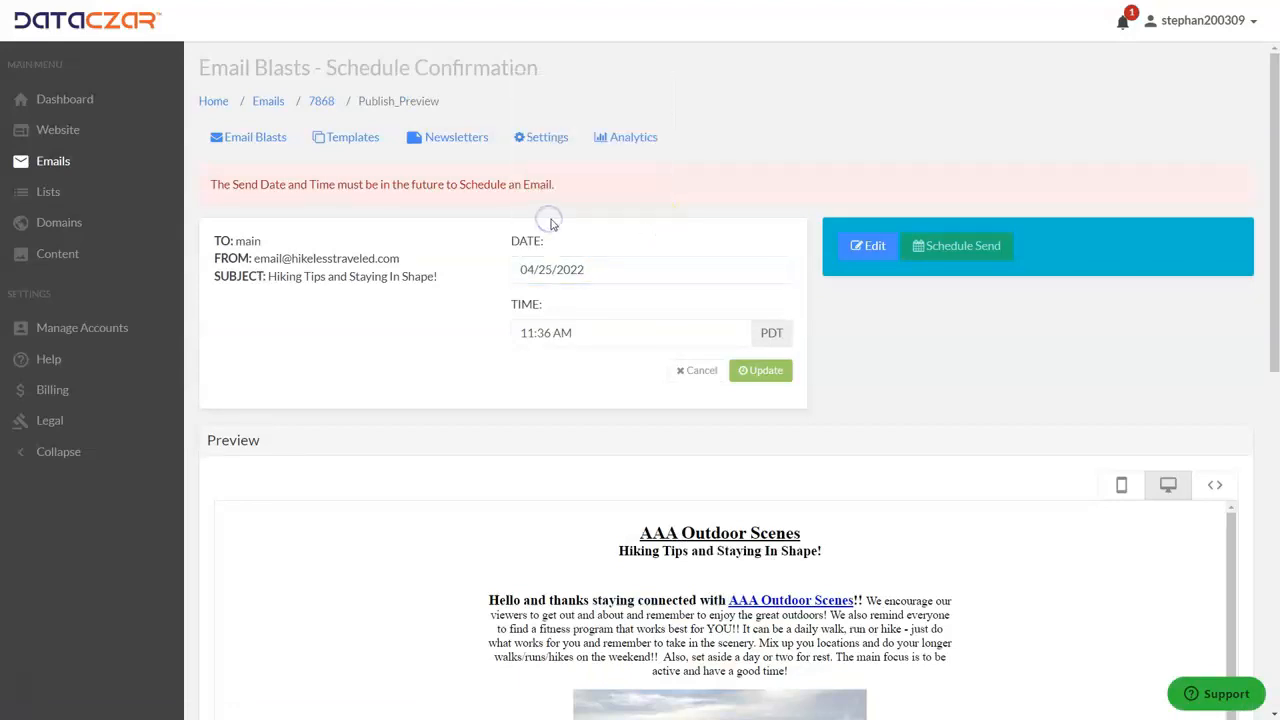
left_click(768, 371)
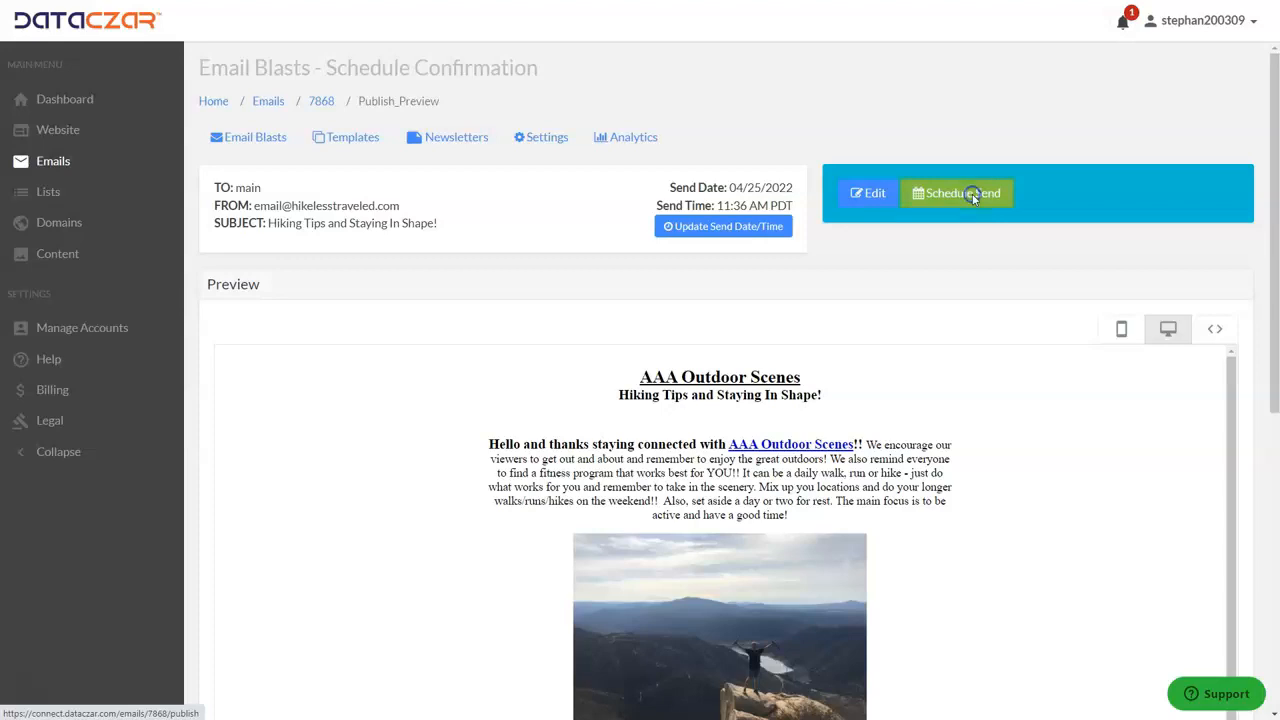
left_click(973, 198)
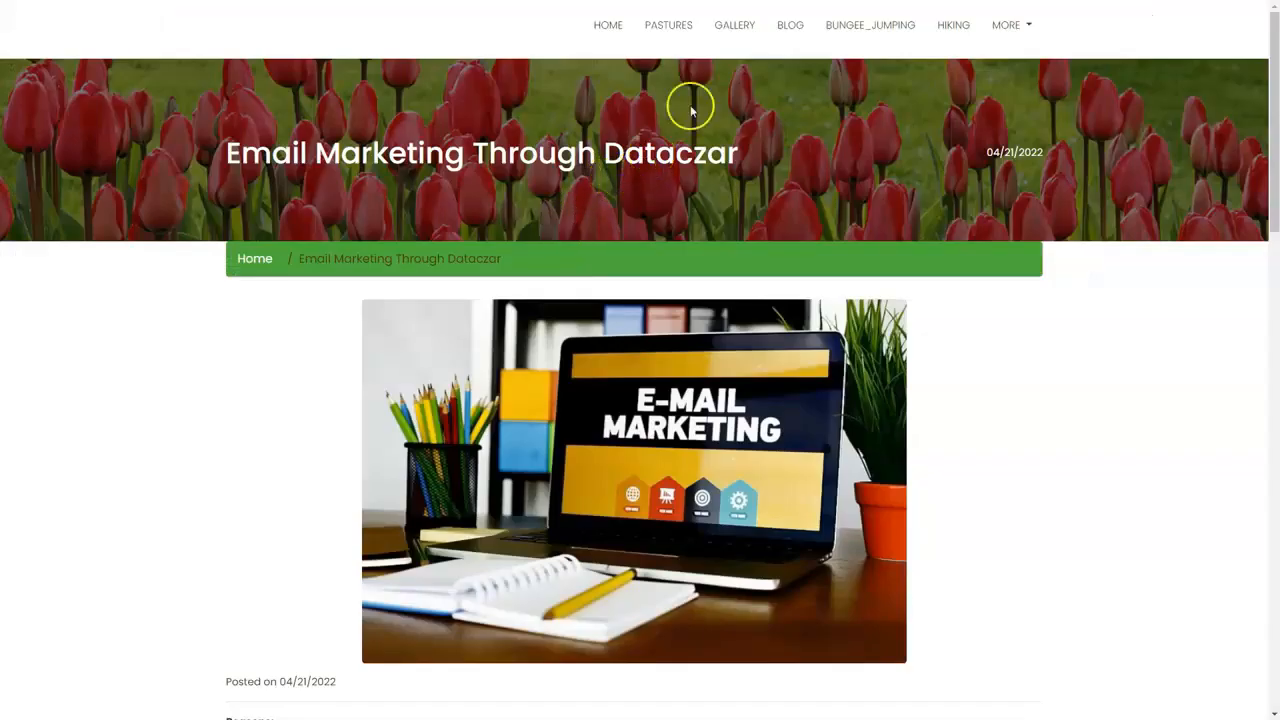
Look over the "Email Marketing Through Dataczar" post on the website and browse the posts on the AAA Outdoor Blog page.
scroll(677, 345, "down", 2)
scroll(677, 337, "up", 2)
left_click(799, 37)
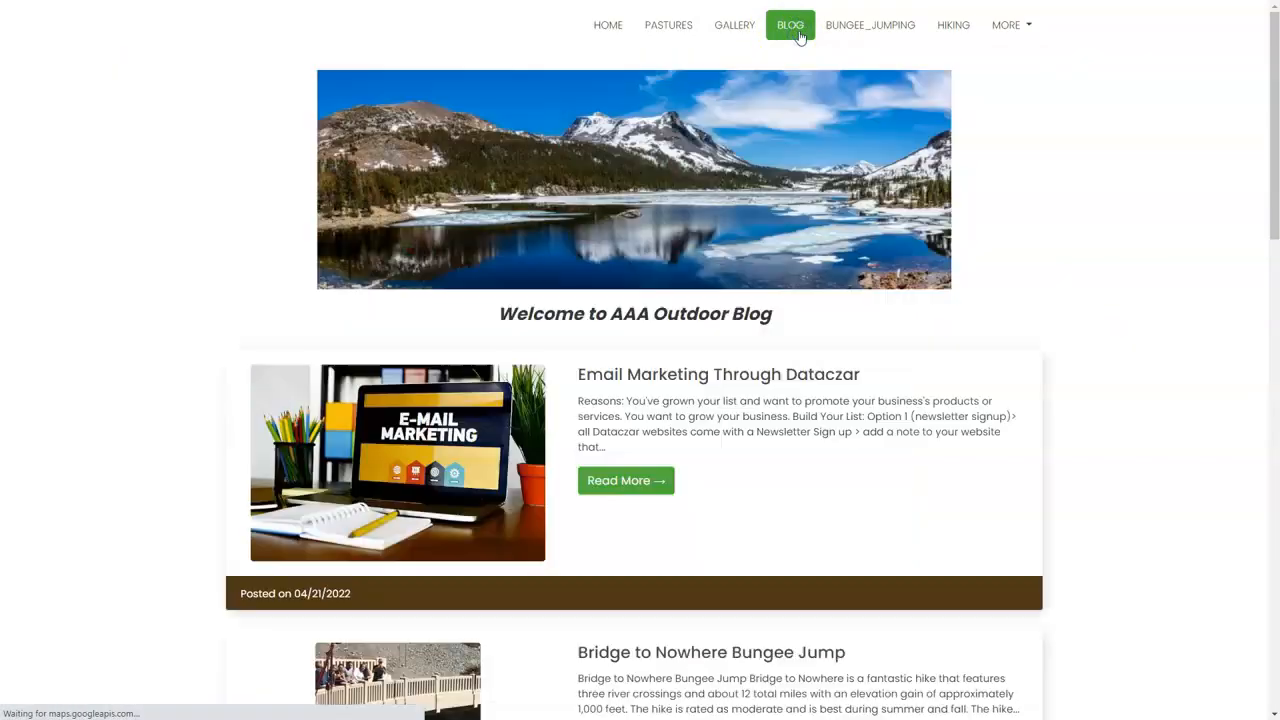
scroll(714, 254, "down", 2)
scroll(714, 254, "down", 7)
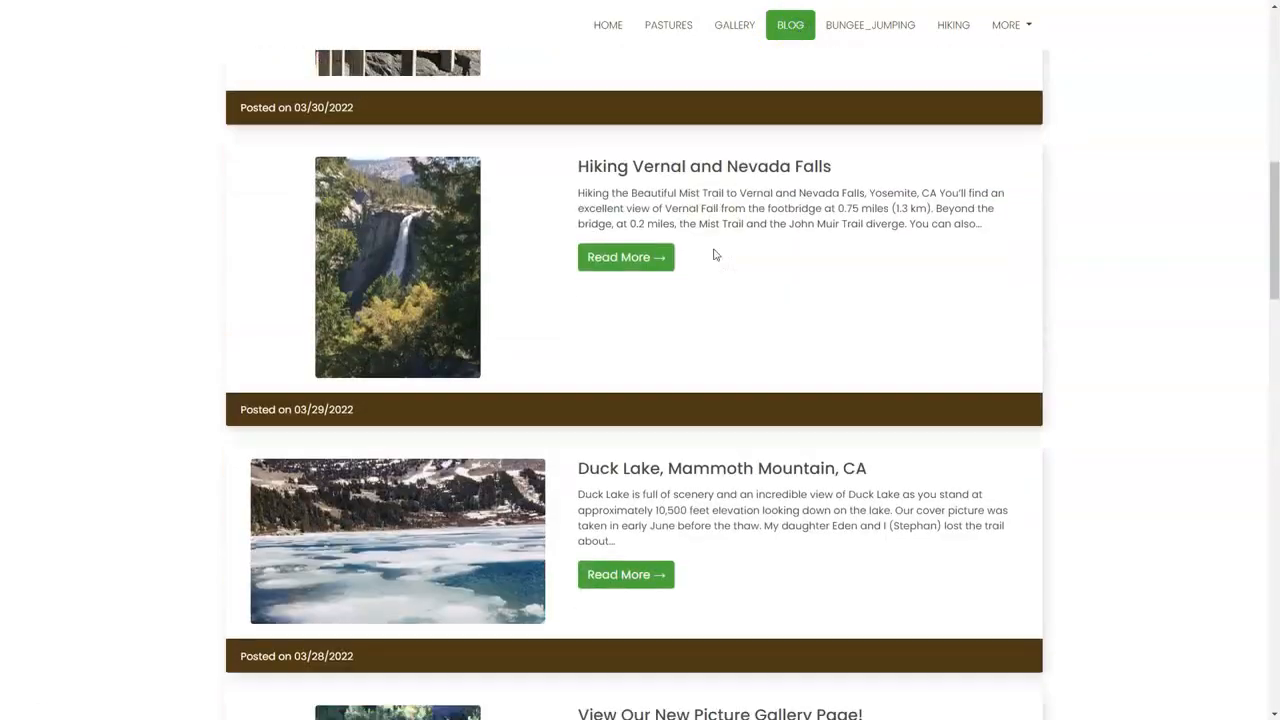
scroll(714, 254, "up", 4)
scroll(714, 254, "up", 6)
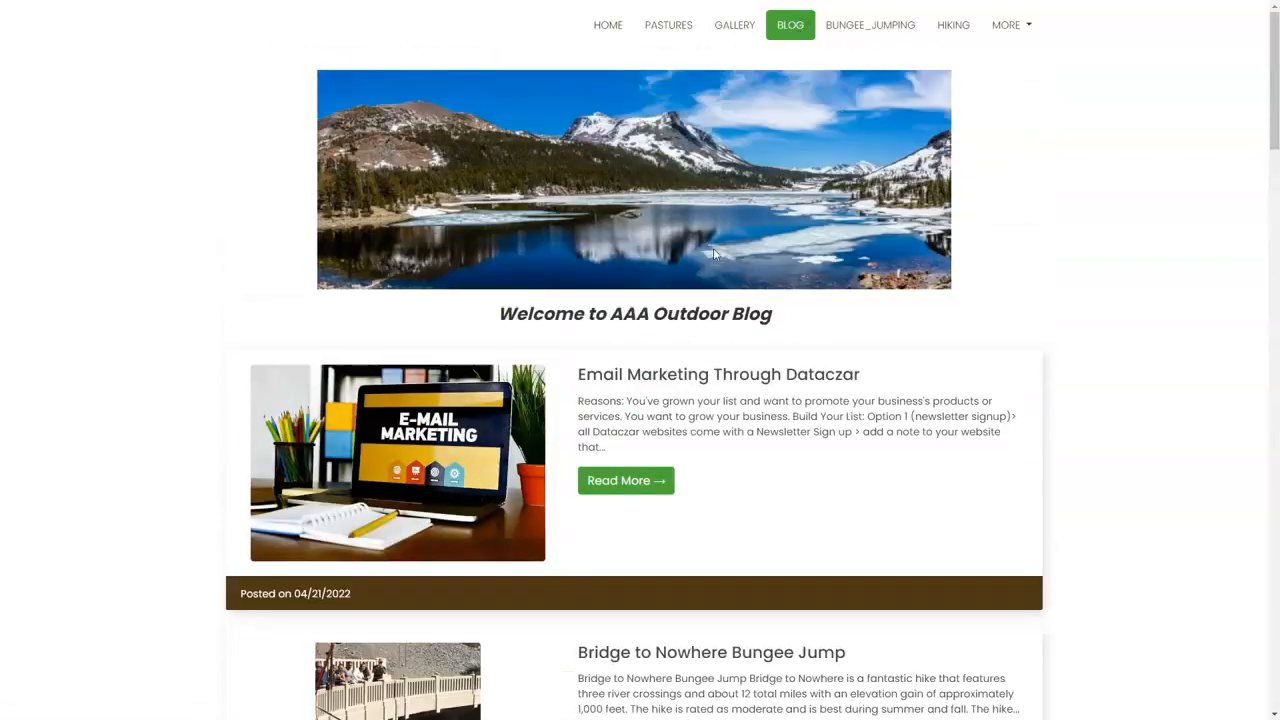
scroll(745, 305, "down", 6)
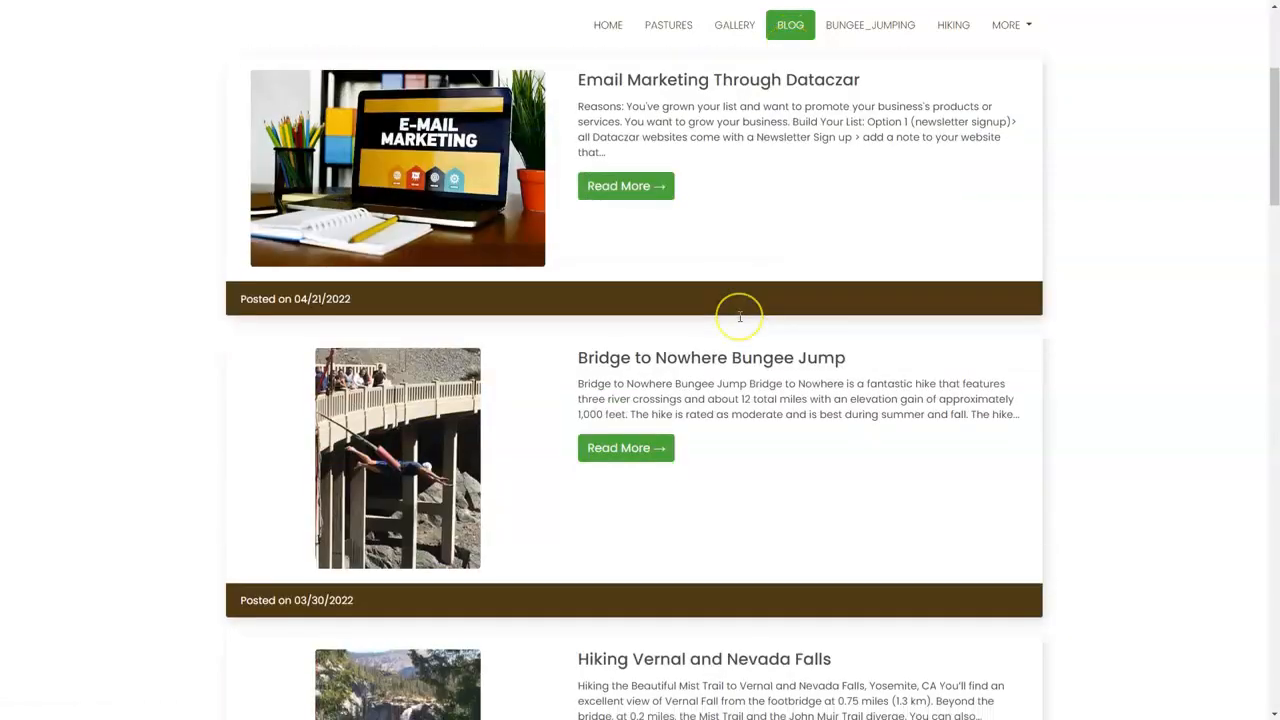
scroll(740, 317, "down", 5)
scroll(740, 317, "up", 9)
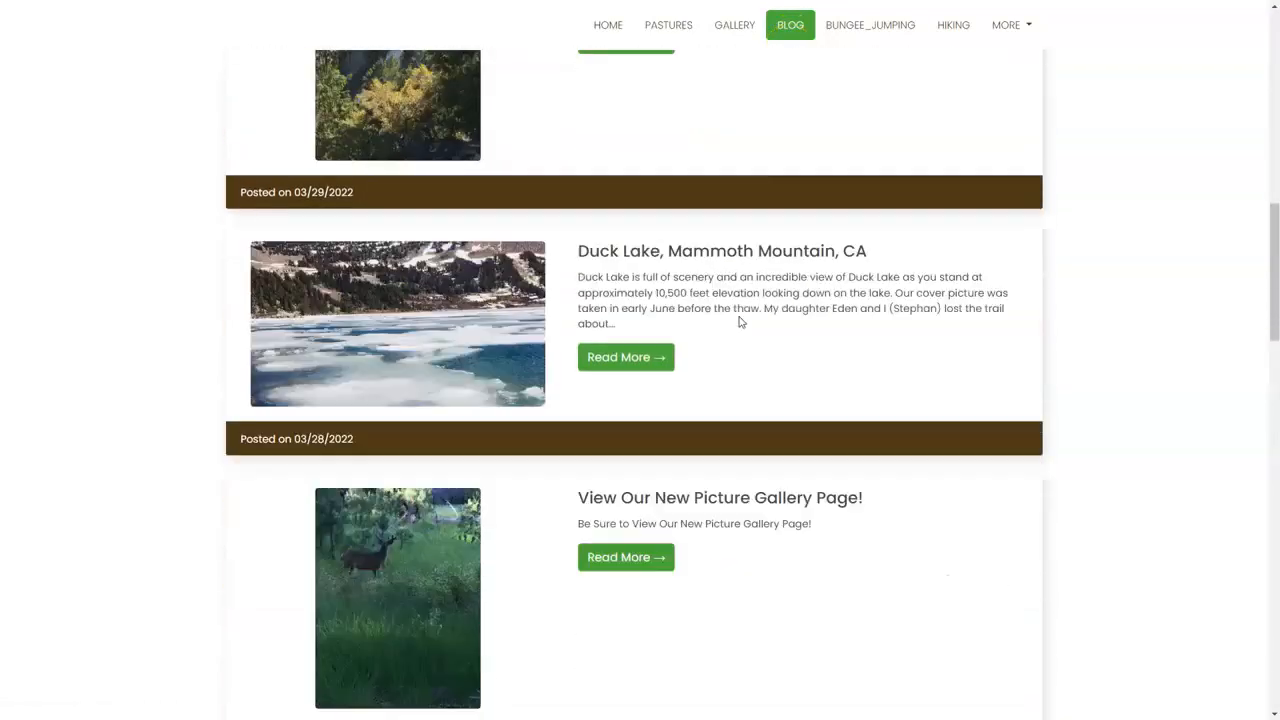
scroll(743, 321, "up", 3)
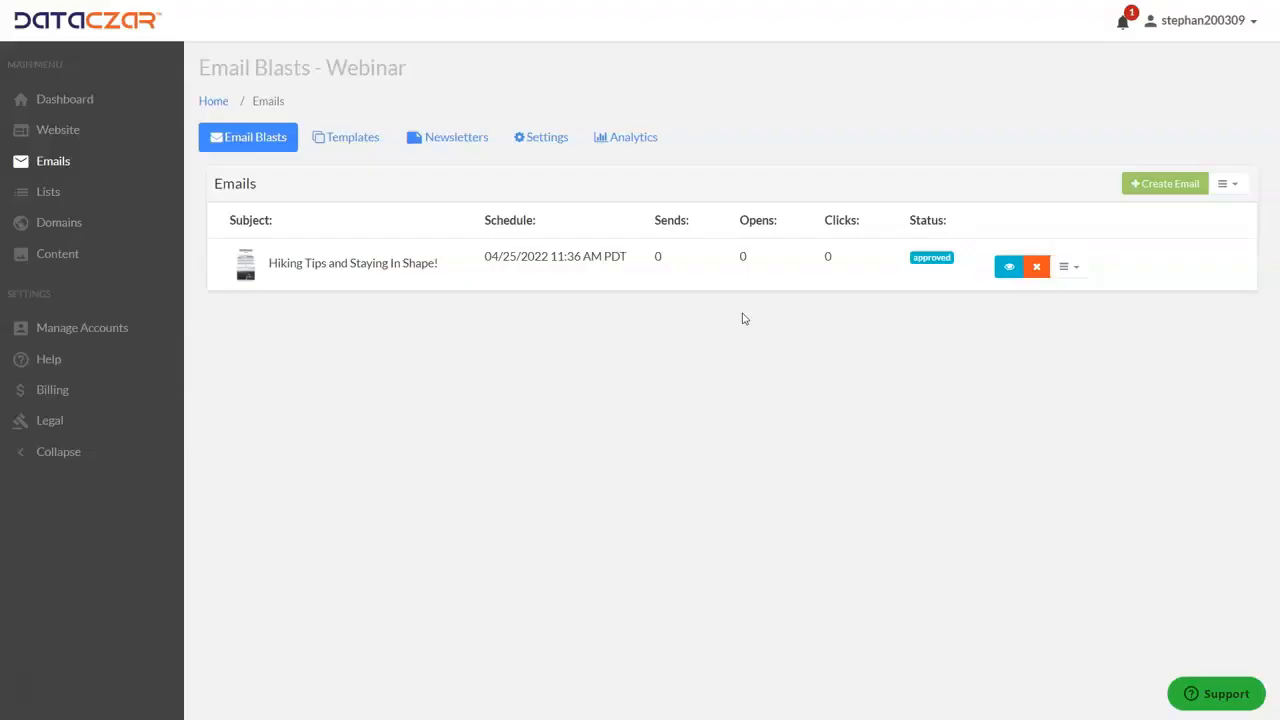
Start a newsletter from the "Newsletter Fluid Gray - Light Background" template and check the option for adding a new feed without adding one.
left_click(469, 143)
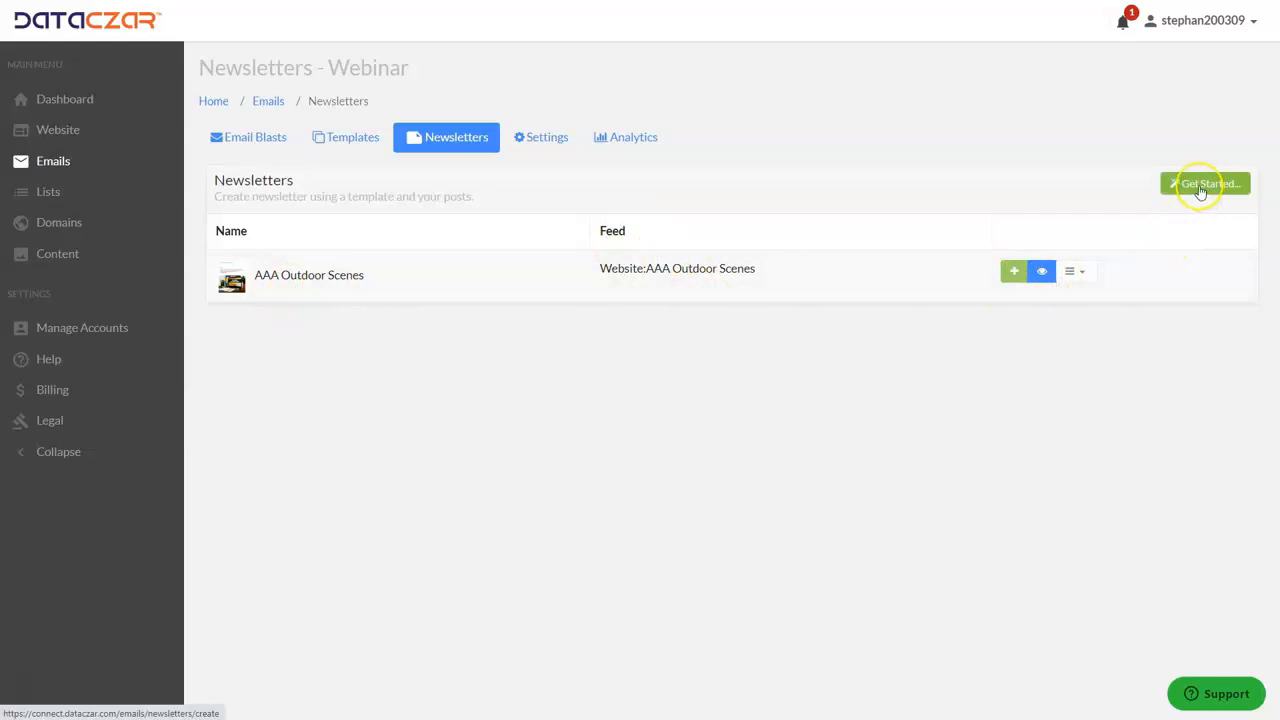
left_click(1200, 188)
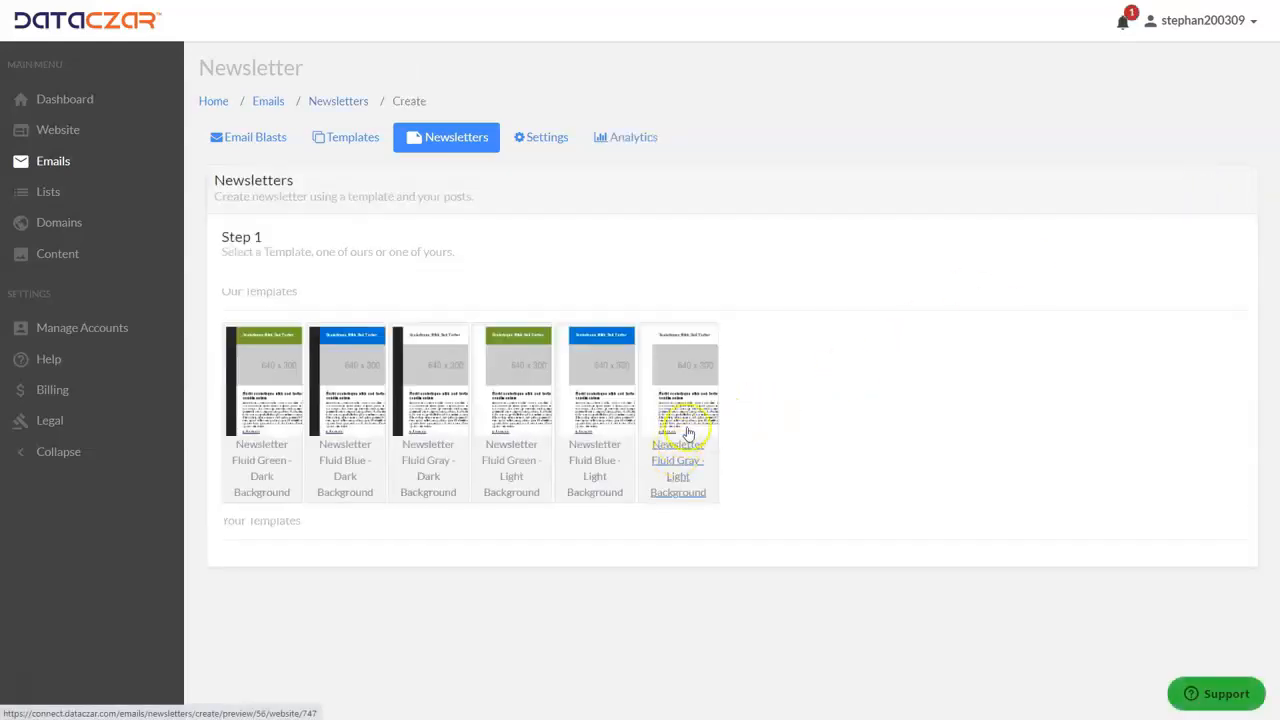
left_click(684, 413)
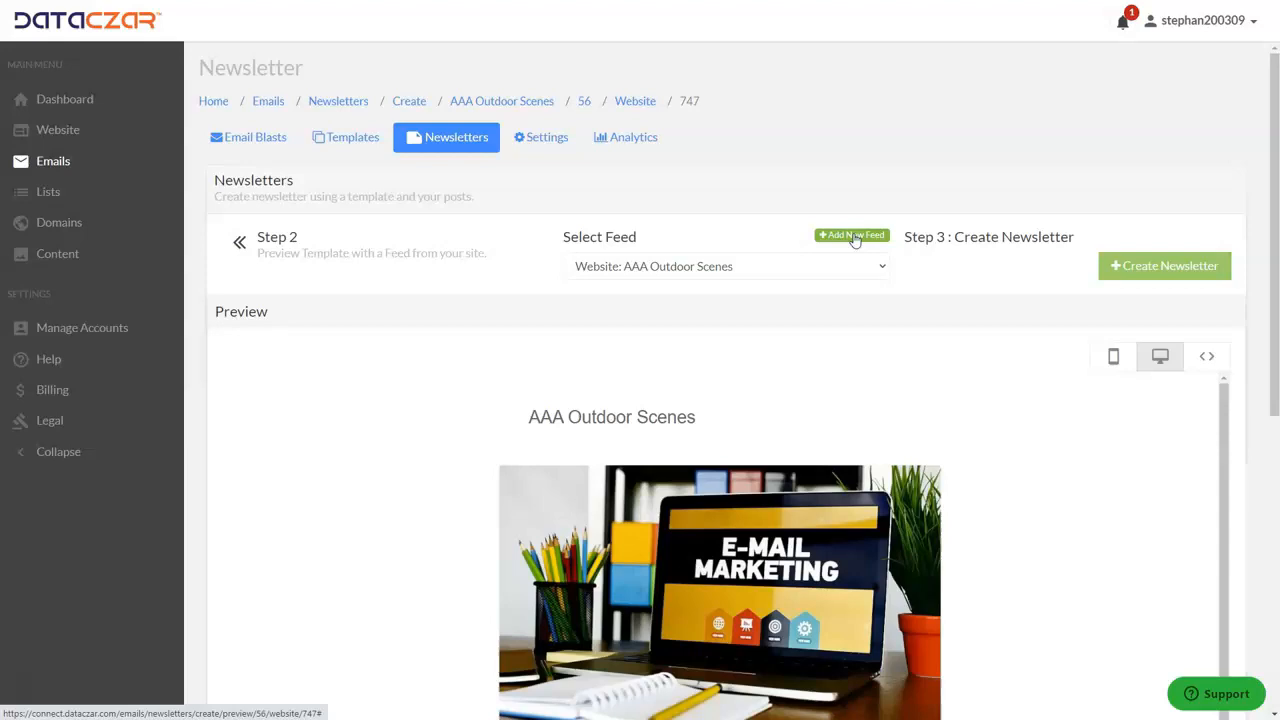
left_click(853, 236)
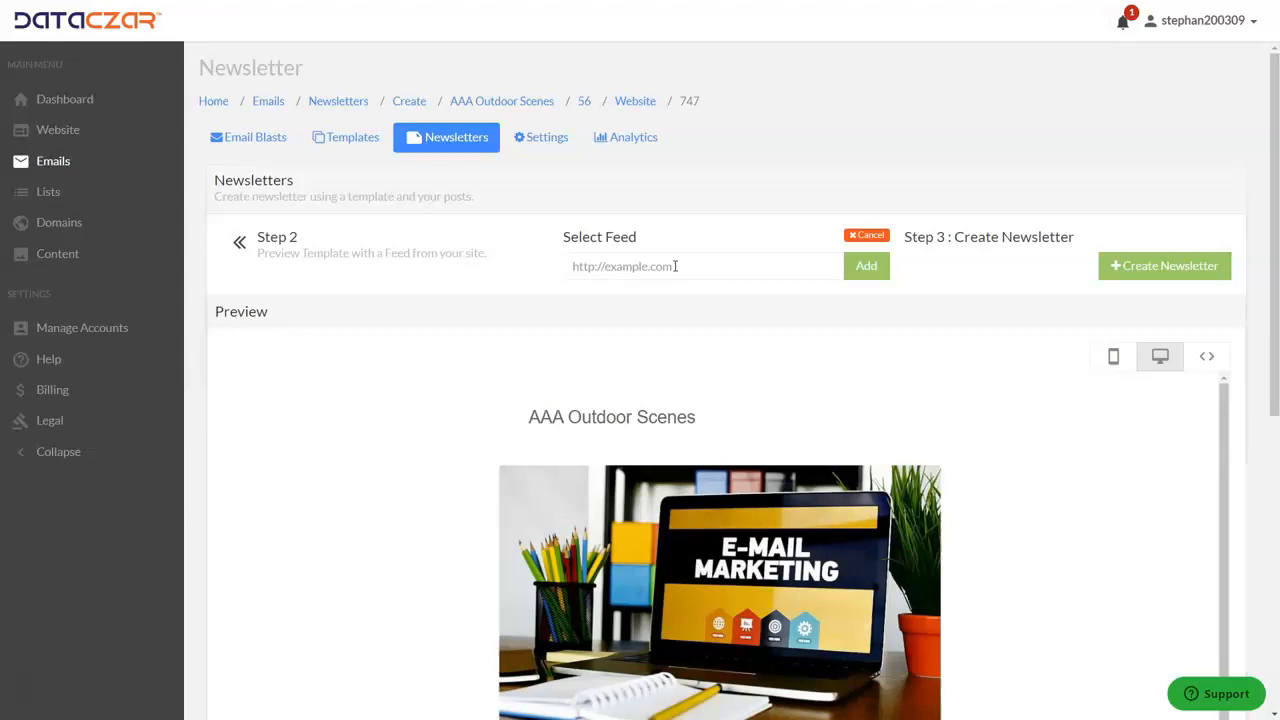
left_click(866, 236)
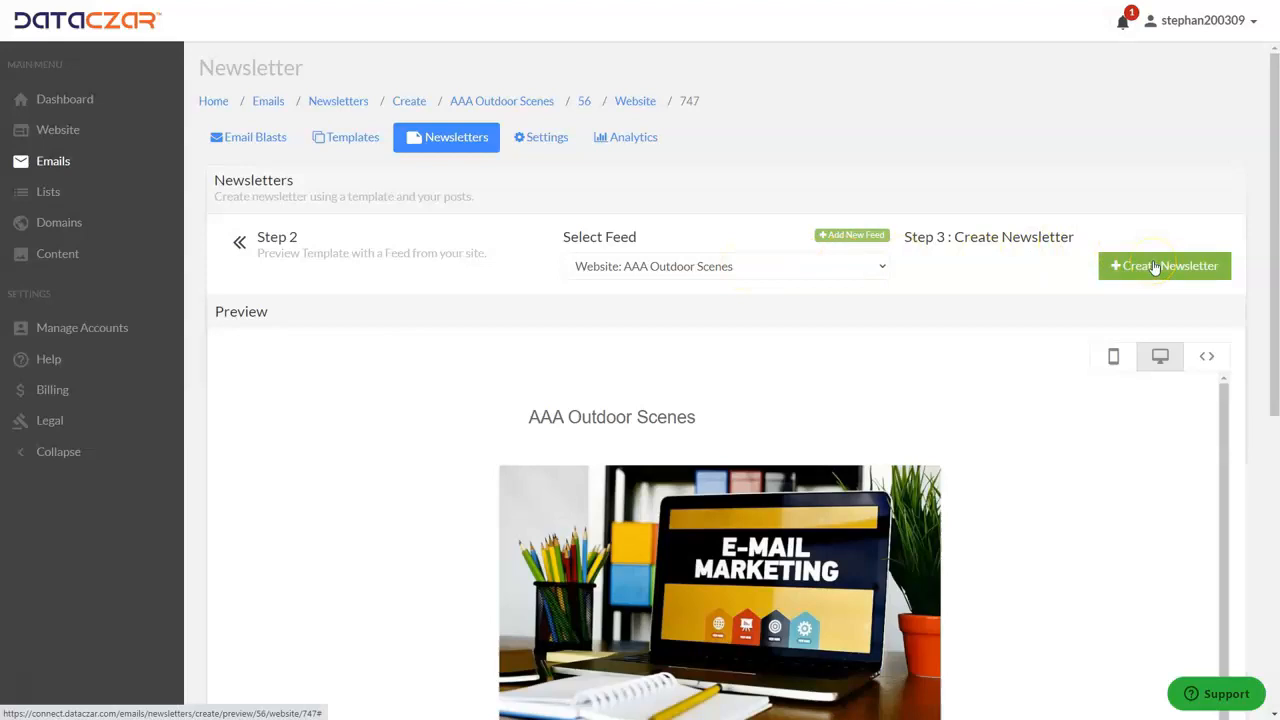
Examine the blog posts in the template's newsletter preview and return to the newsletters list without creating one.
scroll(683, 306, "down", 5)
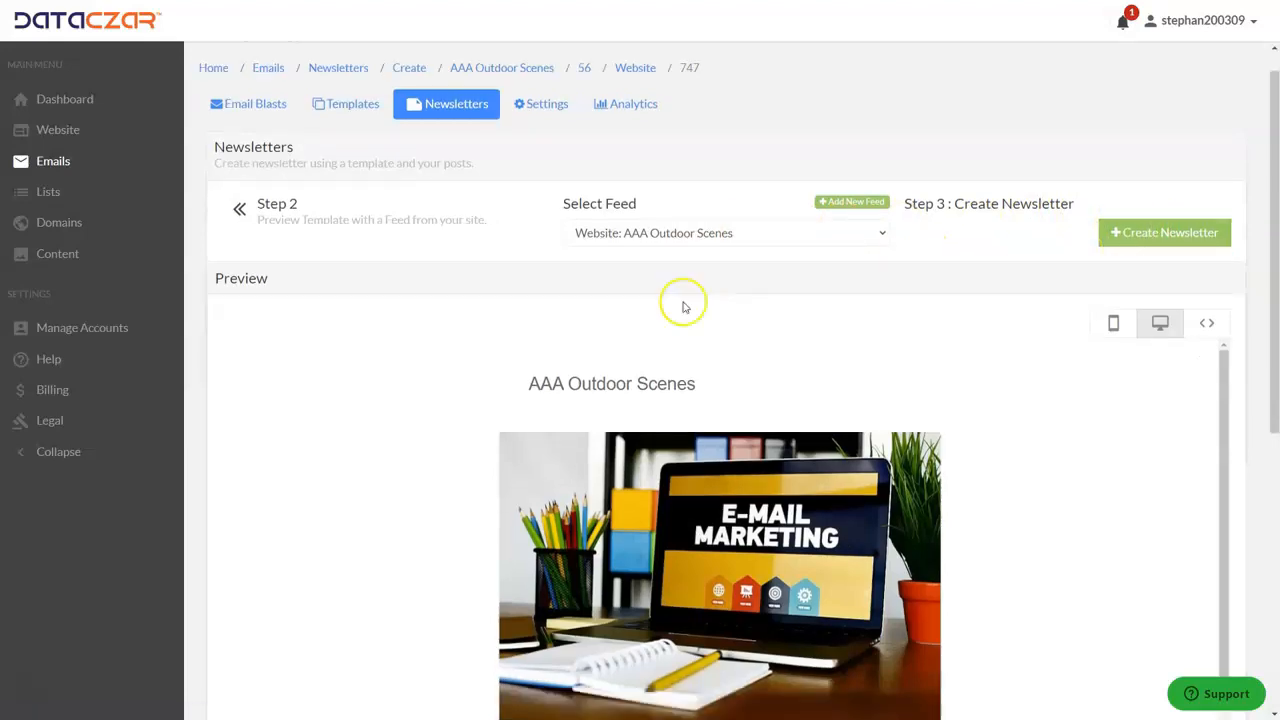
scroll(682, 319, "down", 3)
scroll(682, 319, "up", 3)
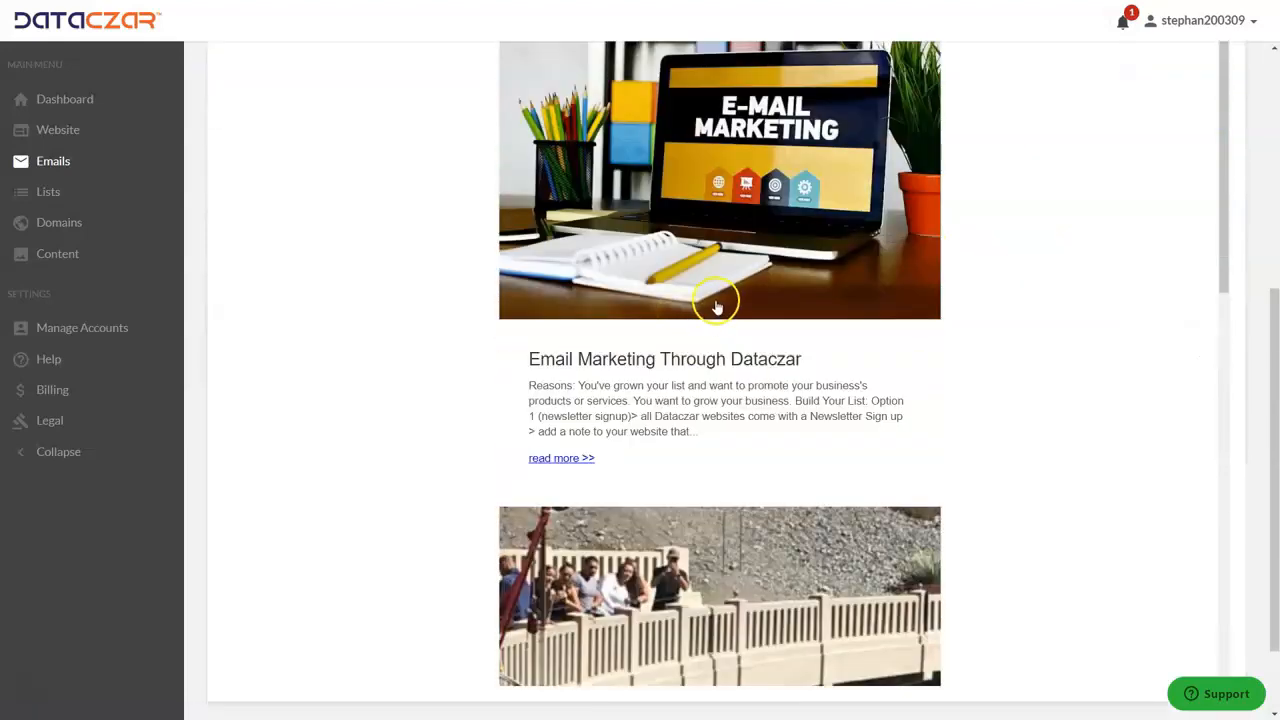
scroll(454, 251, "up", 5)
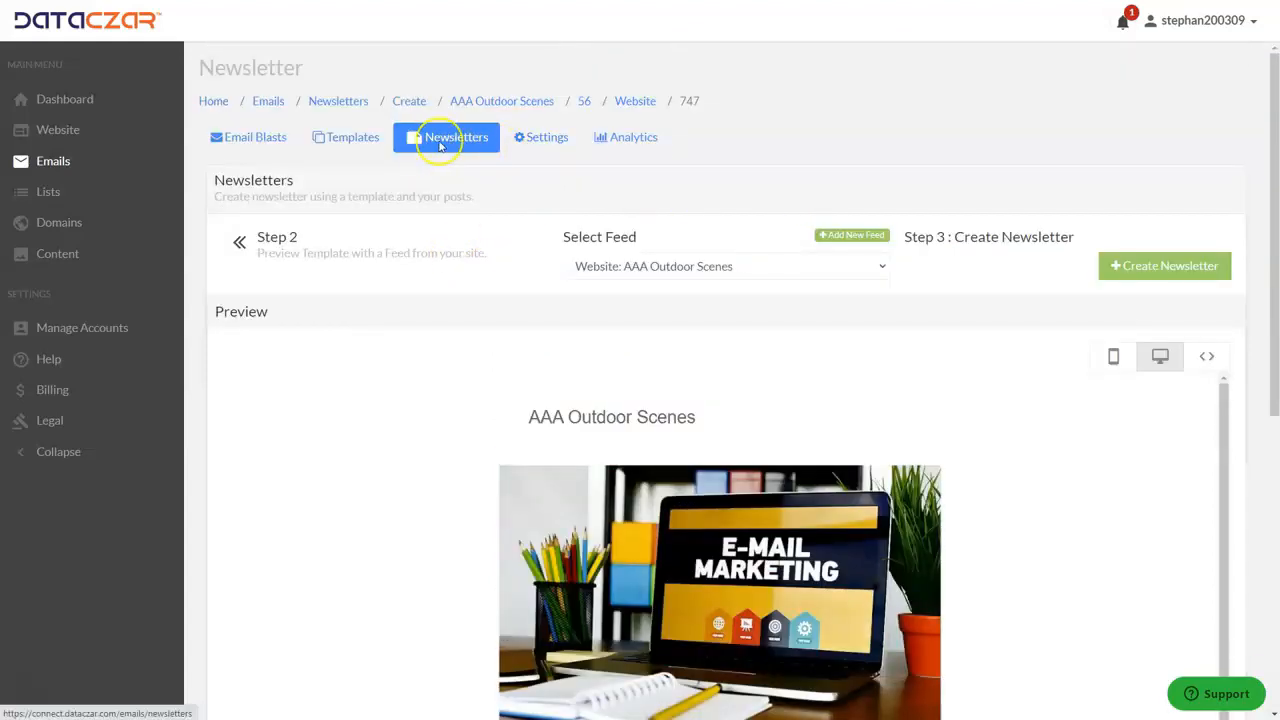
left_click(454, 145)
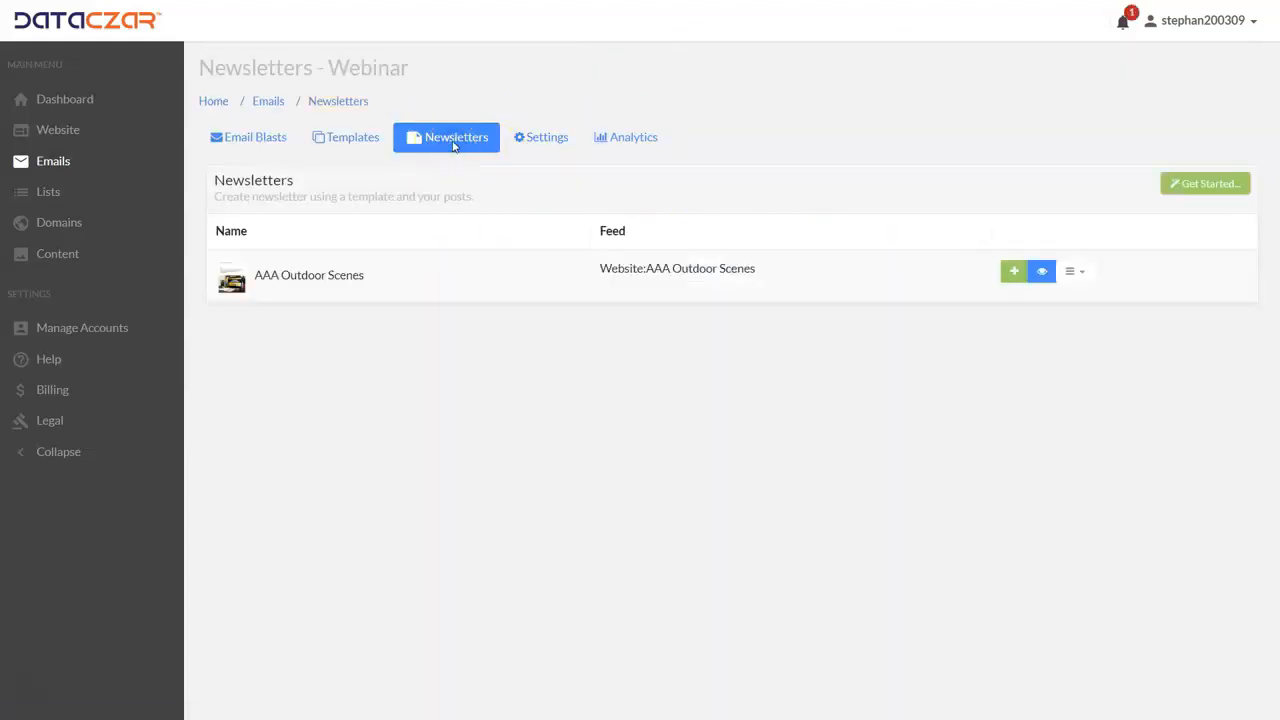
Open the AAA Outdoor Scenes newsletter for editing and examine its greeting text and post placeholders in the message.
left_click(1086, 274)
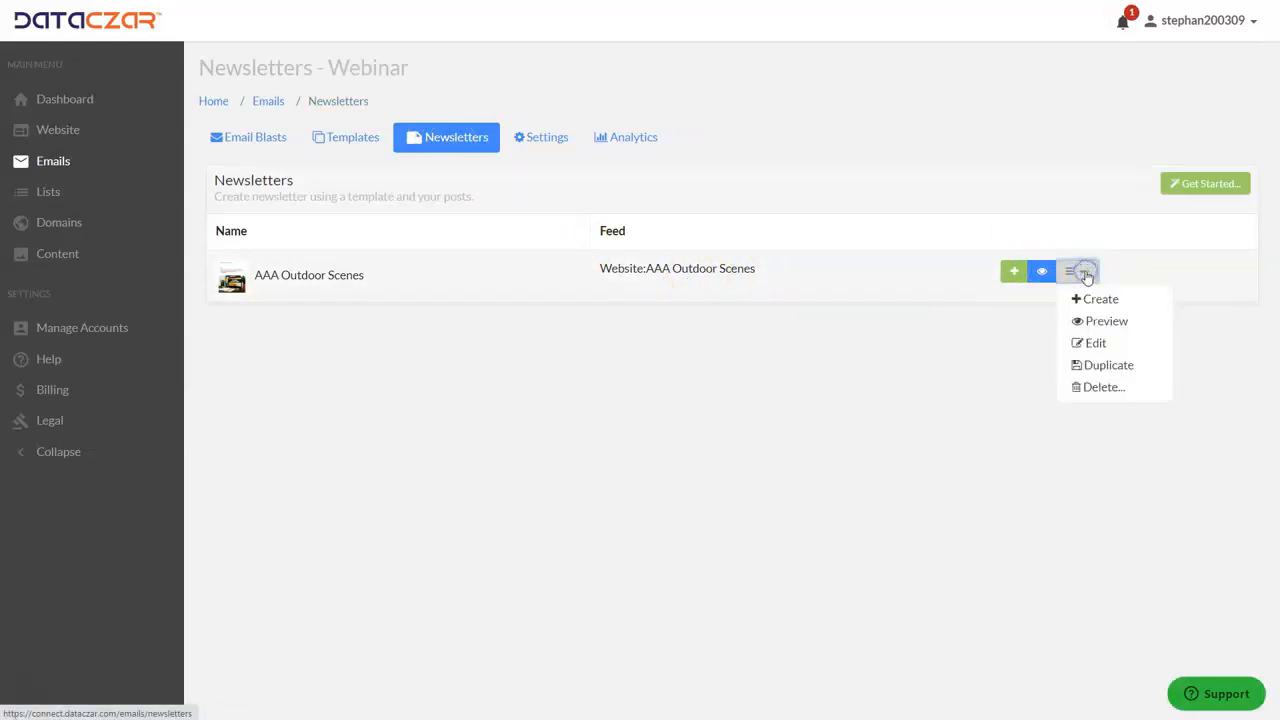
left_click(1095, 345)
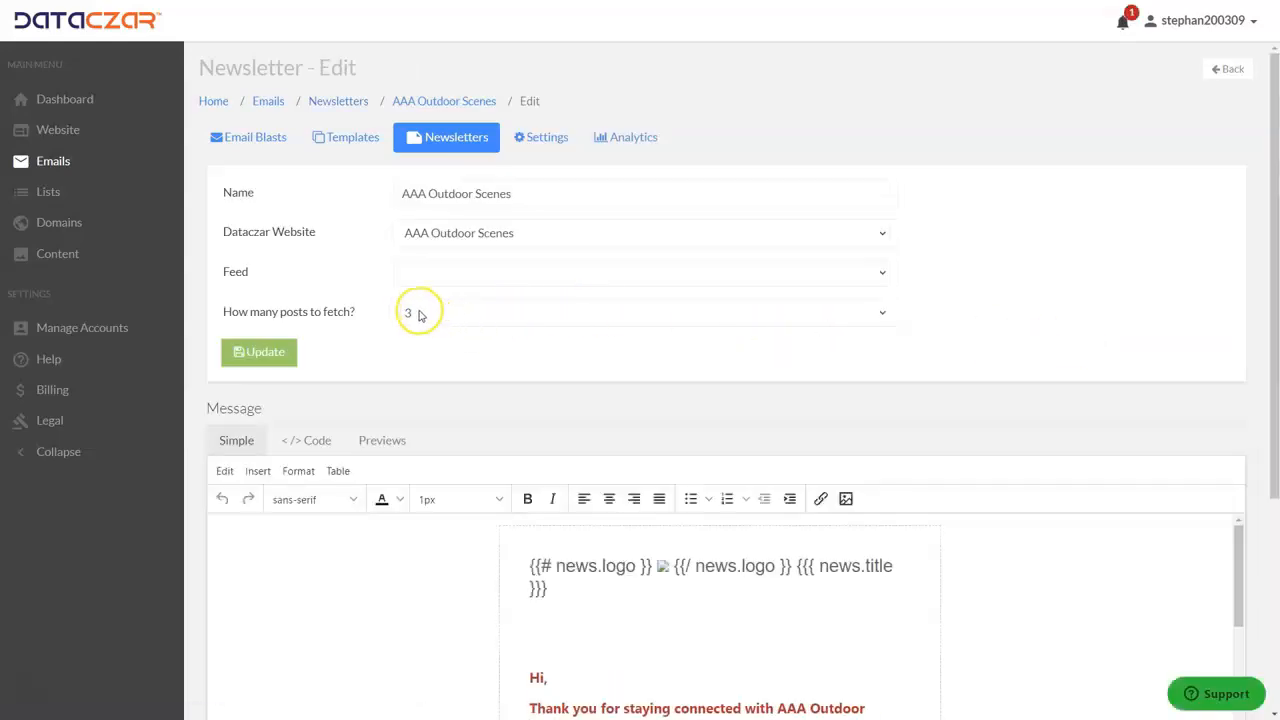
scroll(420, 314, "down", 3)
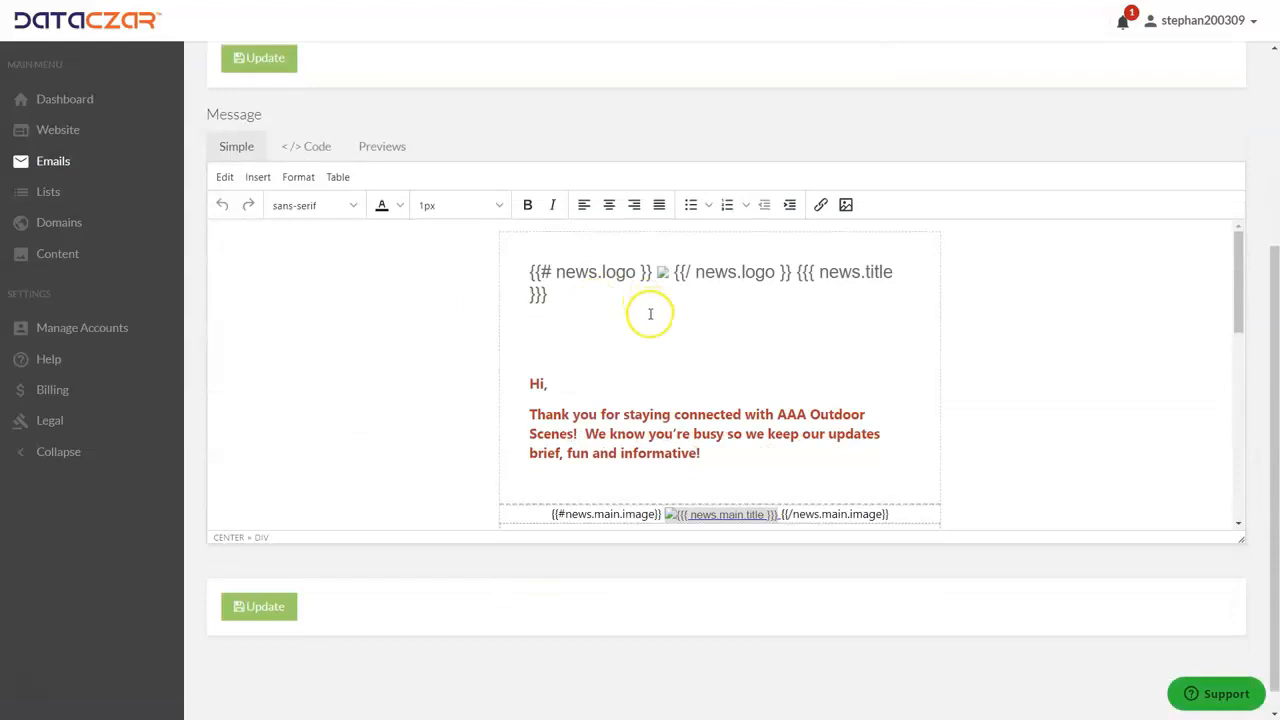
scroll(648, 313, "down", 1)
left_click_drag(528, 244, 751, 310)
left_click(755, 305)
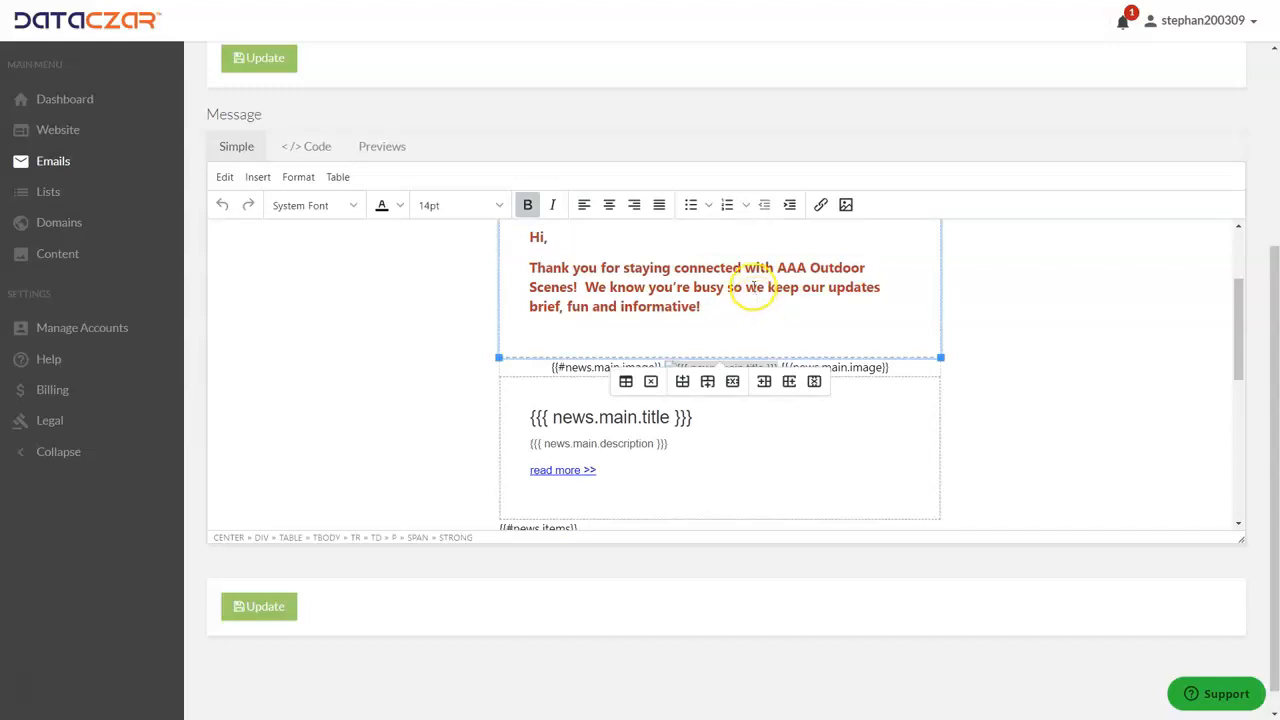
mouse_move(521, 233)
left_mouse_down()
mouse_move(773, 302)
mouse_move(571, 286)
mouse_move(500, 241)
left_mouse_up()
left_click(773, 307)
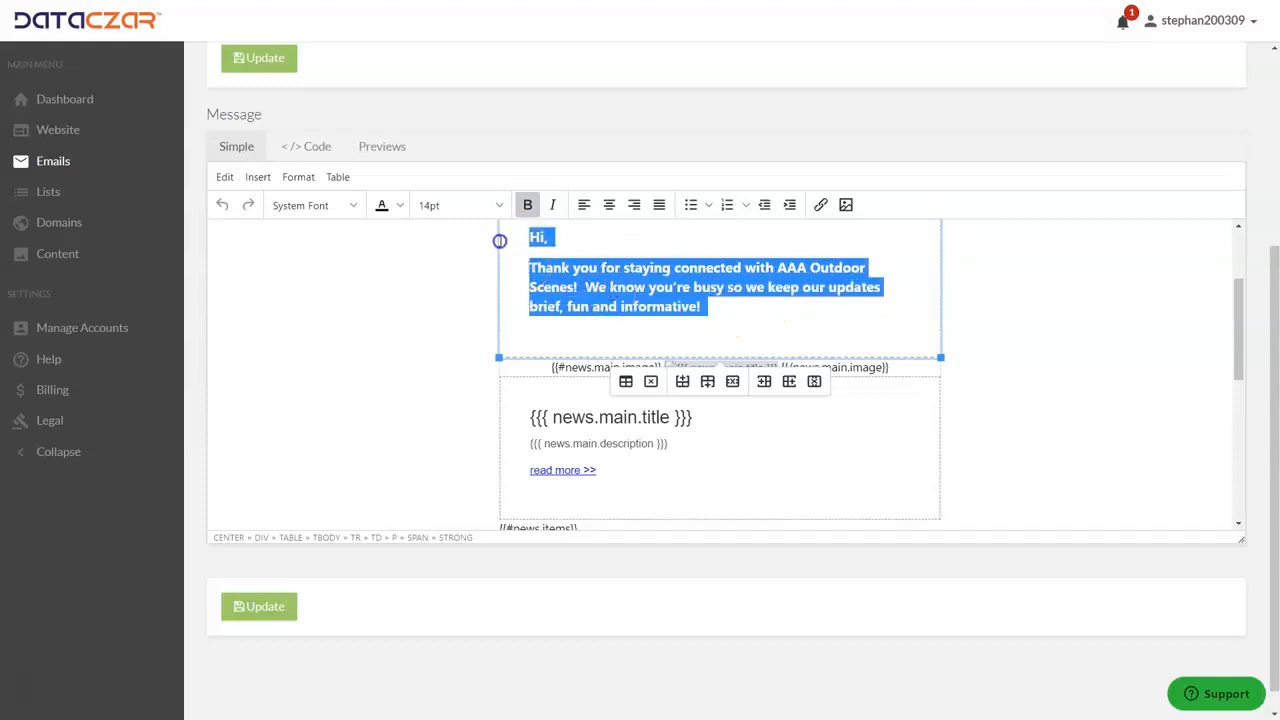
left_click(737, 307)
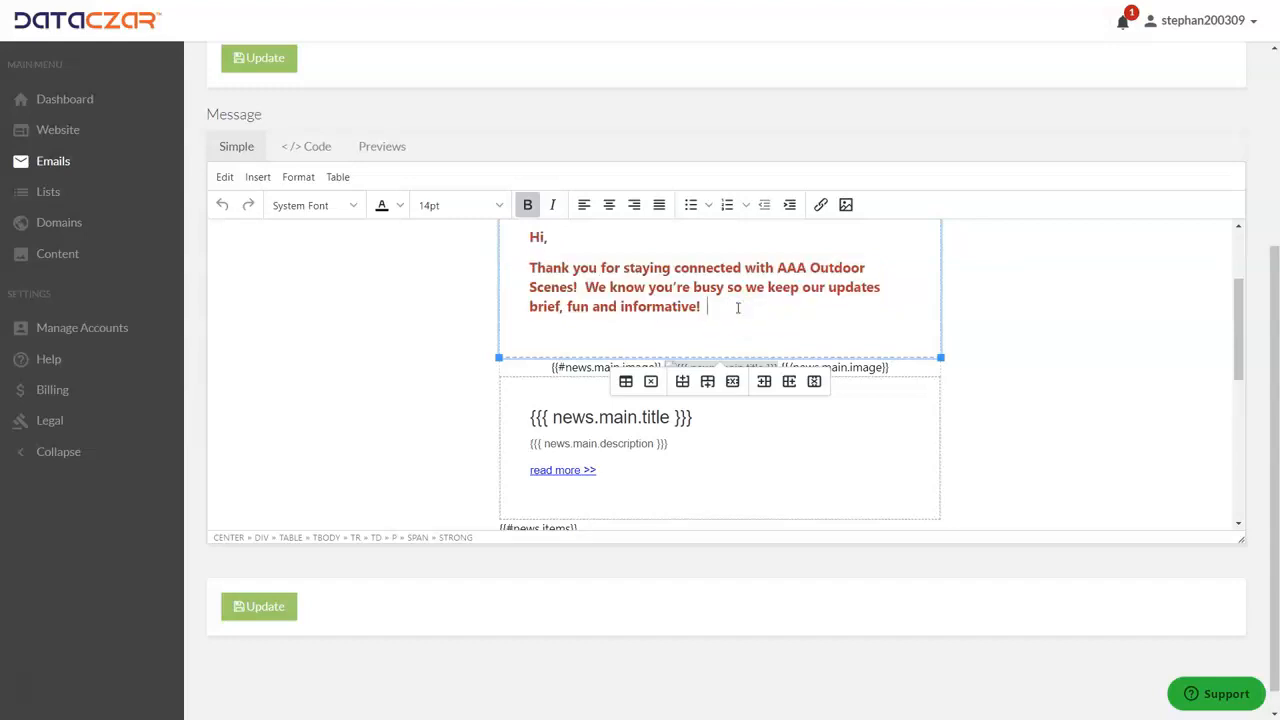
scroll(737, 276, "down", 1)
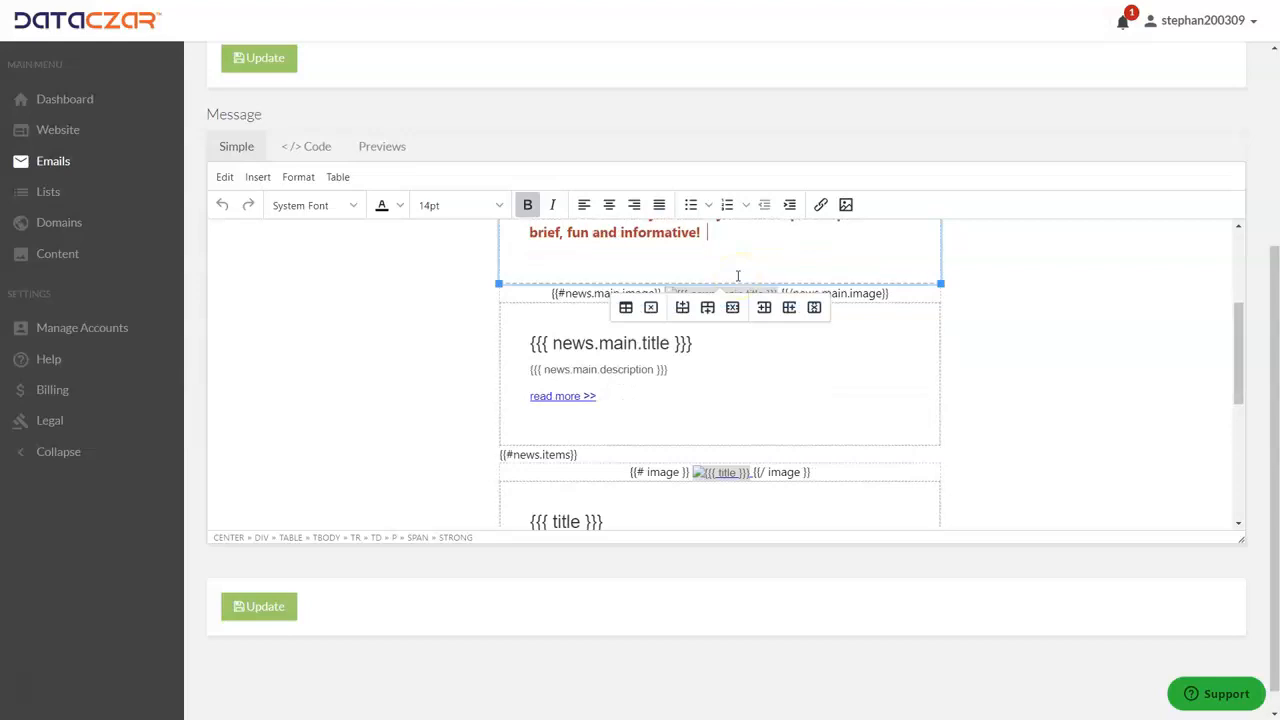
scroll(737, 276, "up", 5)
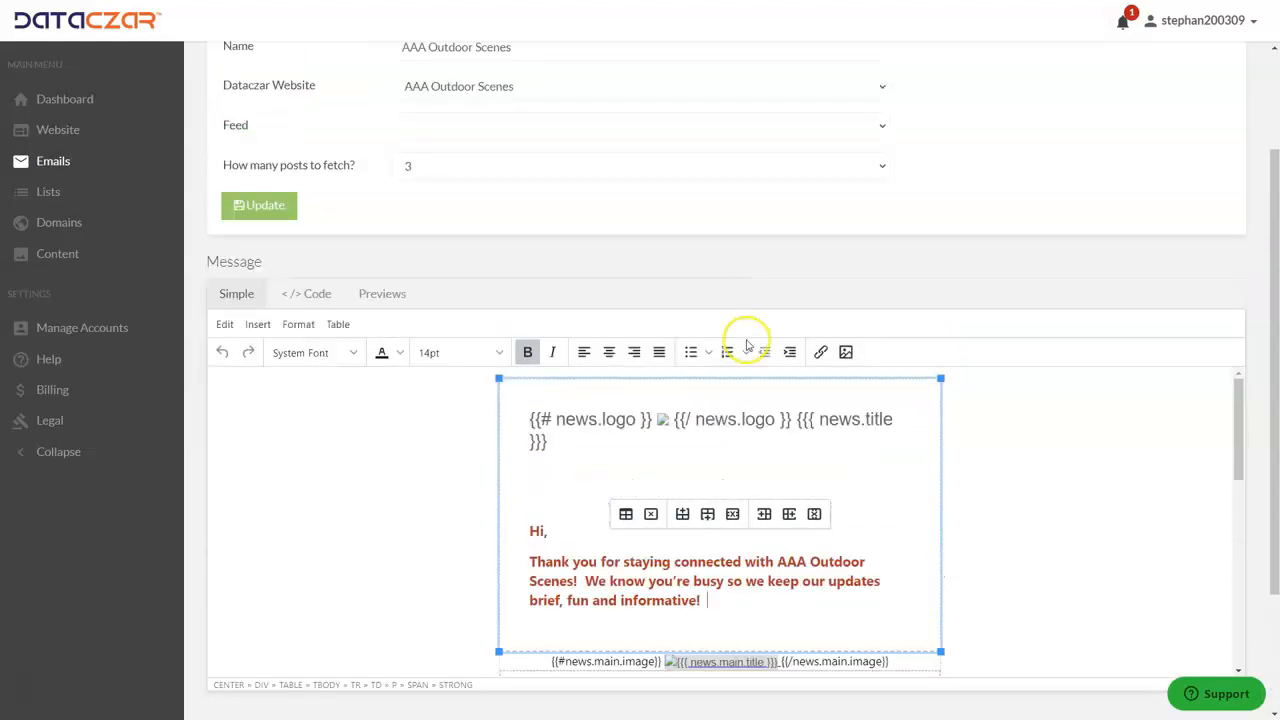
scroll(709, 400, "down", 2)
scroll(694, 397, "up", 2)
scroll(641, 290, "up", 2)
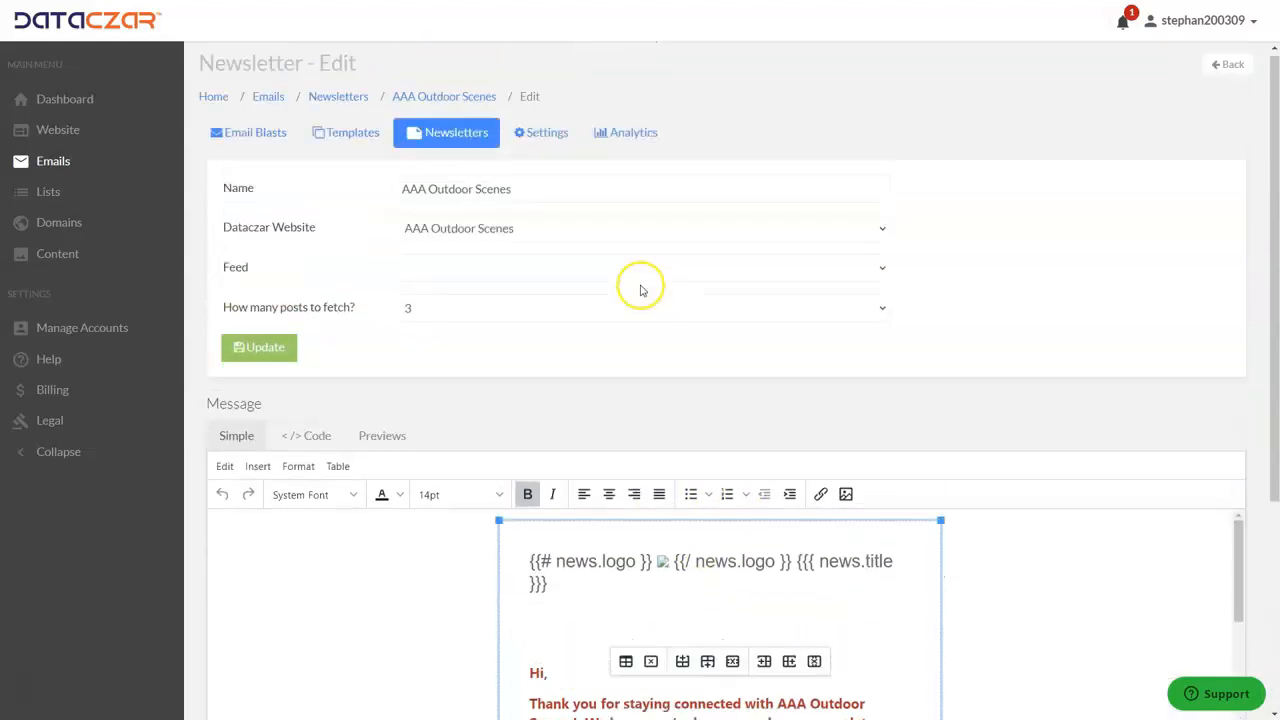
Set the number of posts to fetch to 2 and update the newsletter.
left_click(432, 313)
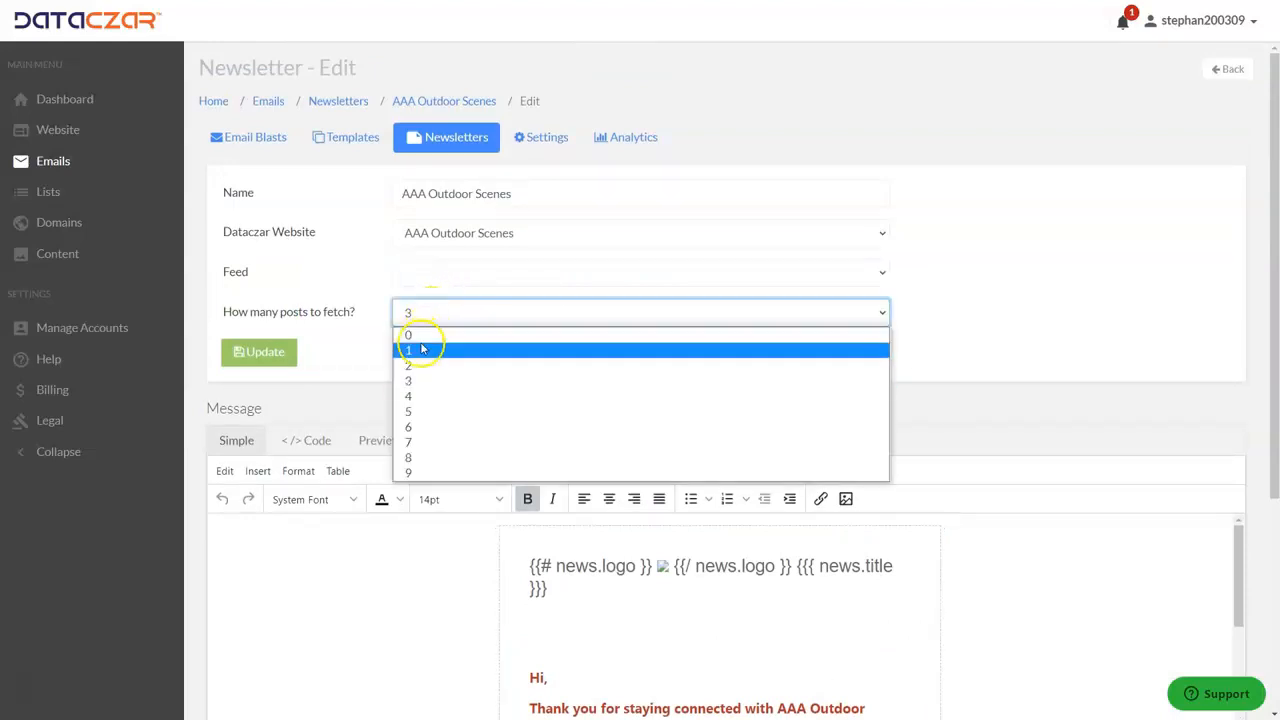
left_click(420, 350)
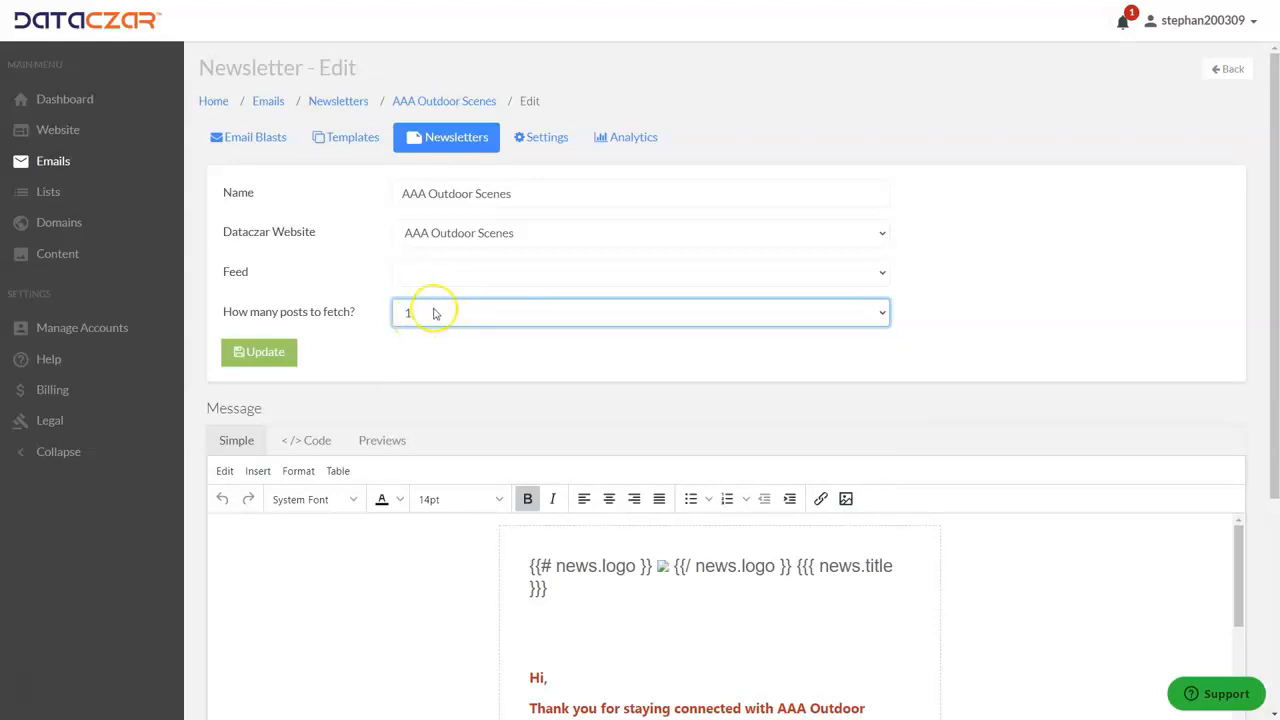
left_click(434, 314)
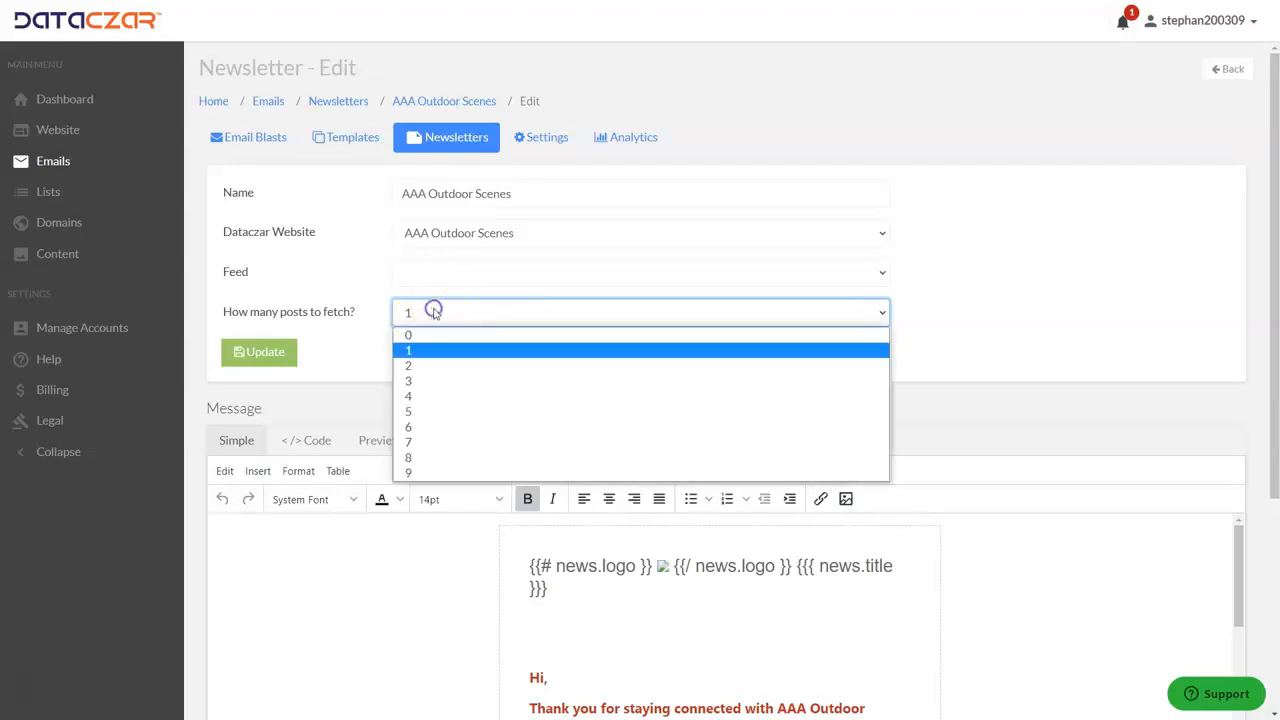
left_click(417, 366)
left_click(277, 353)
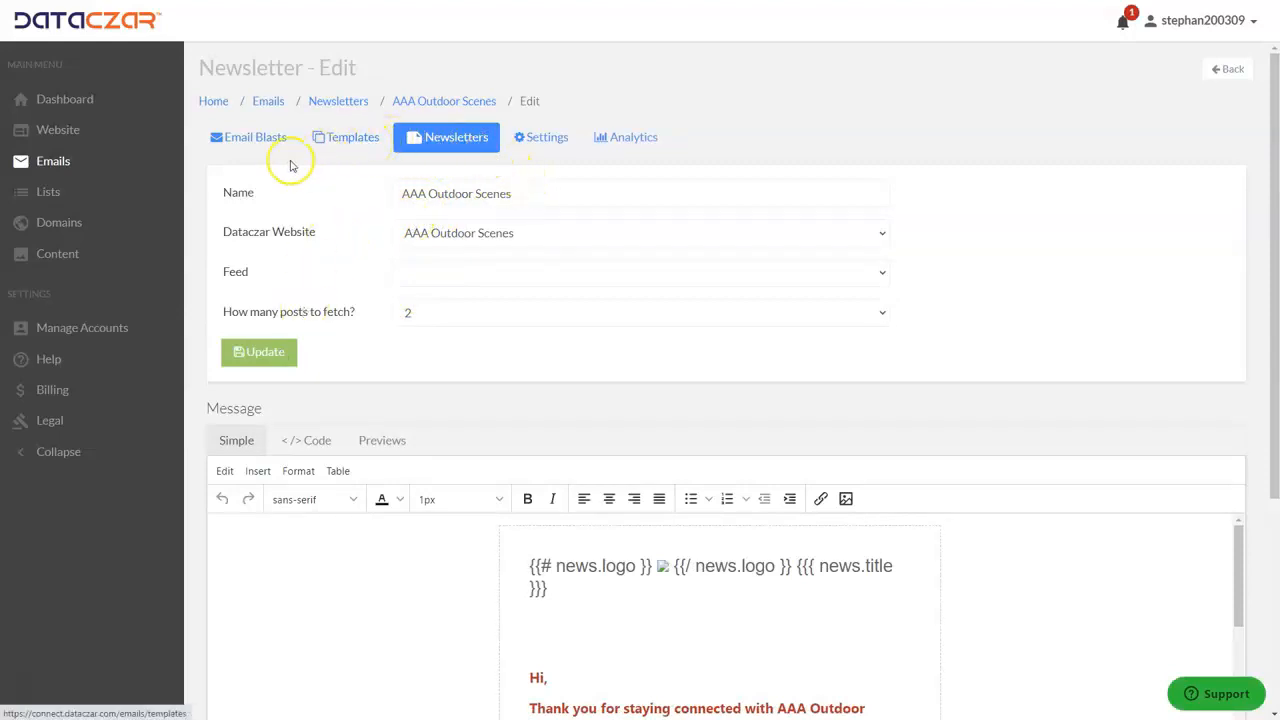
Return to the newsletters list and create an email blast from the AAA Outdoor Scenes newsletter.
left_click(466, 137)
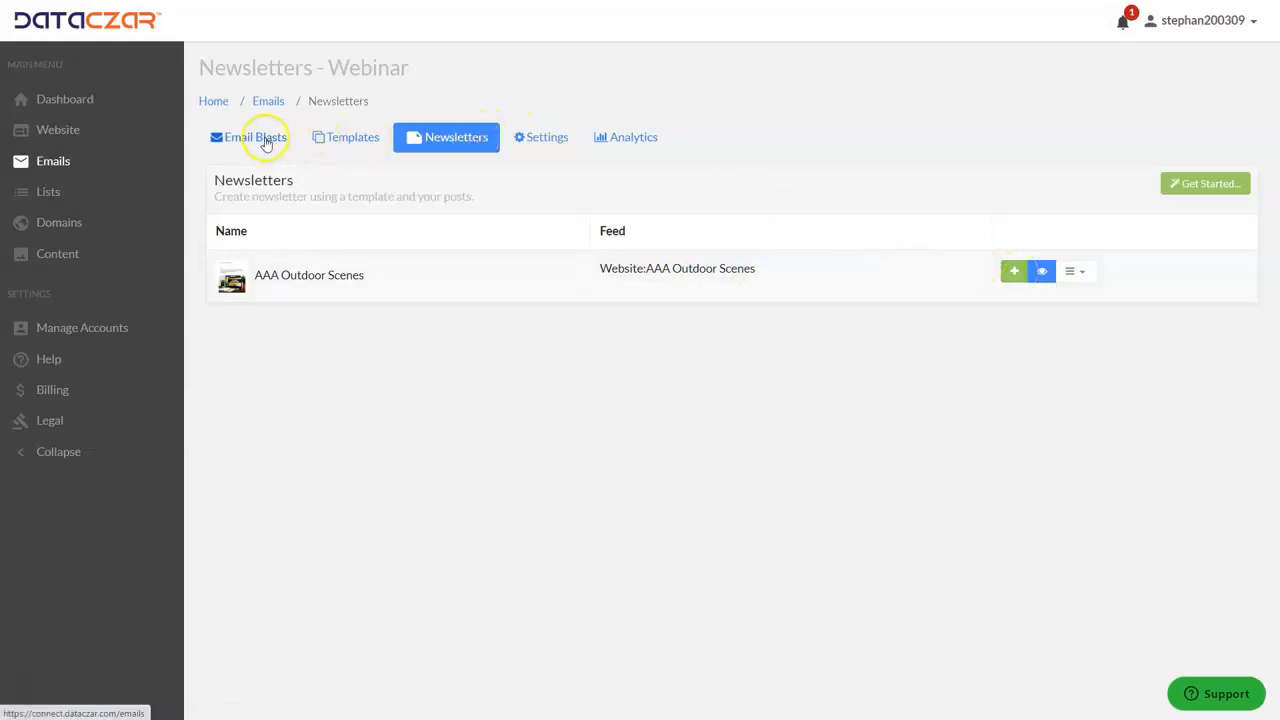
left_click(1013, 274)
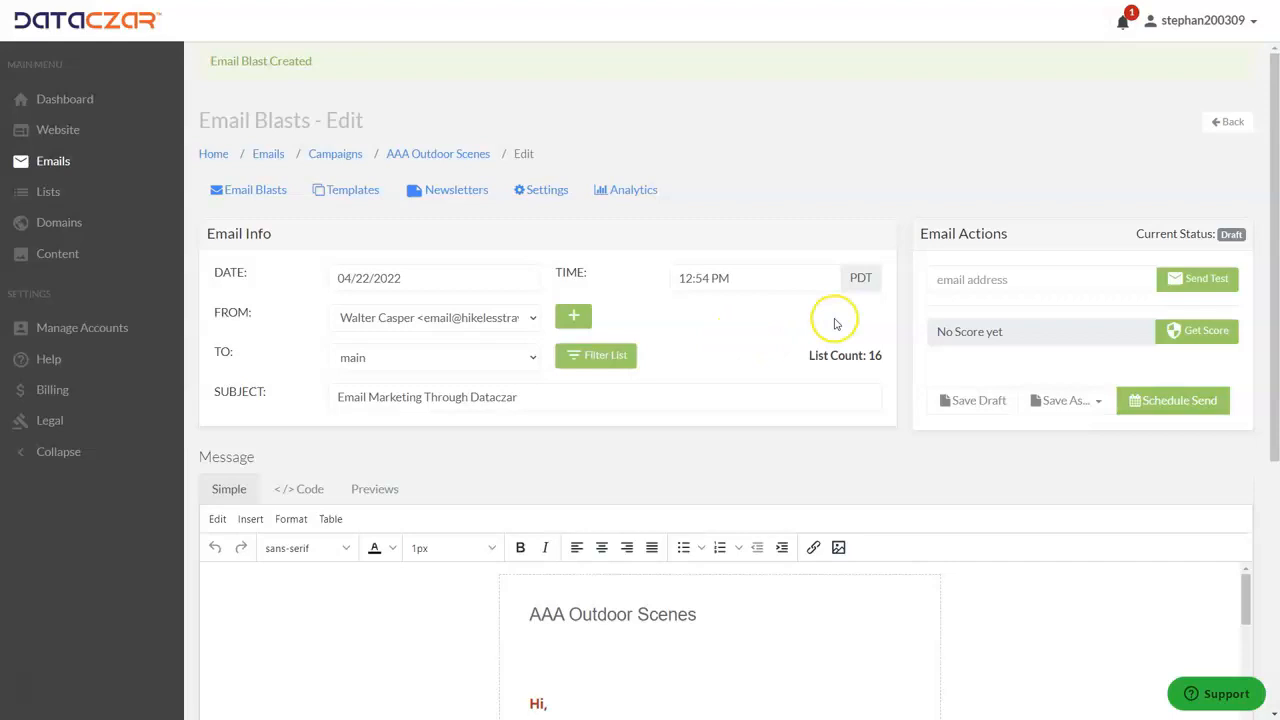
Examine the greeting and the blog posts in the new email blast's message.
scroll(660, 410, "down", 4)
scroll(645, 369, "down", 10)
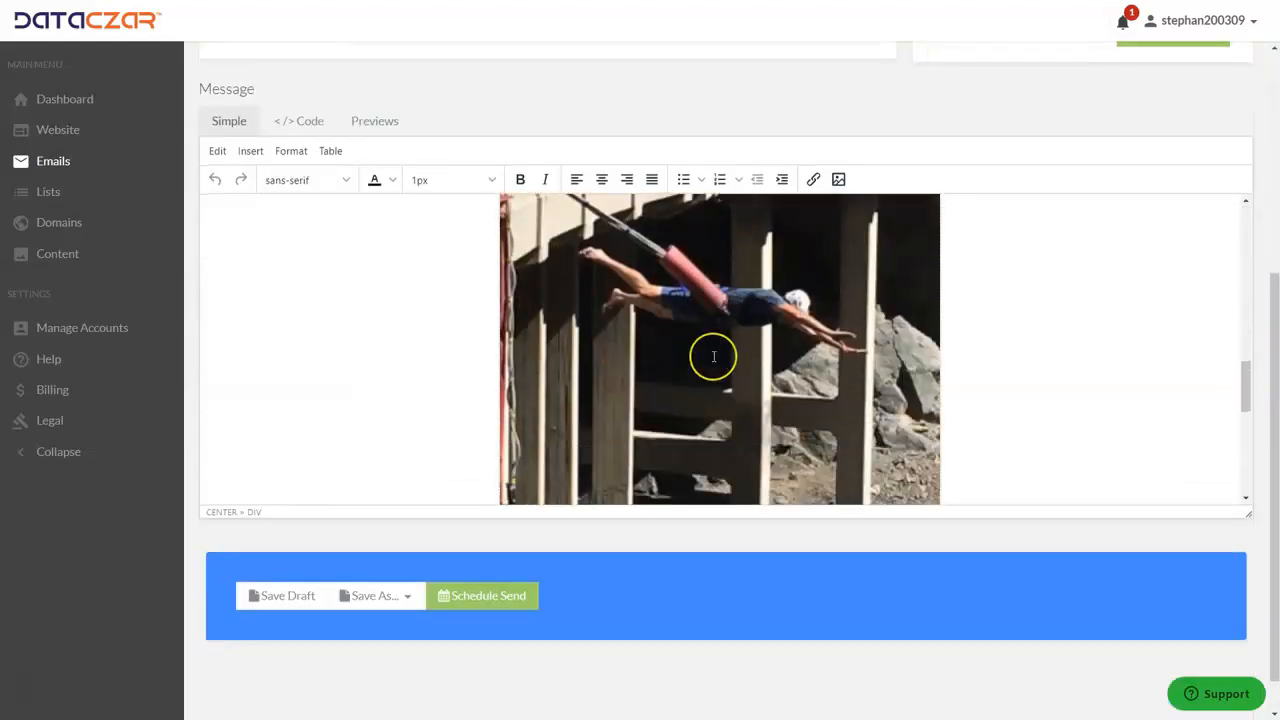
scroll(714, 356, "up", 12)
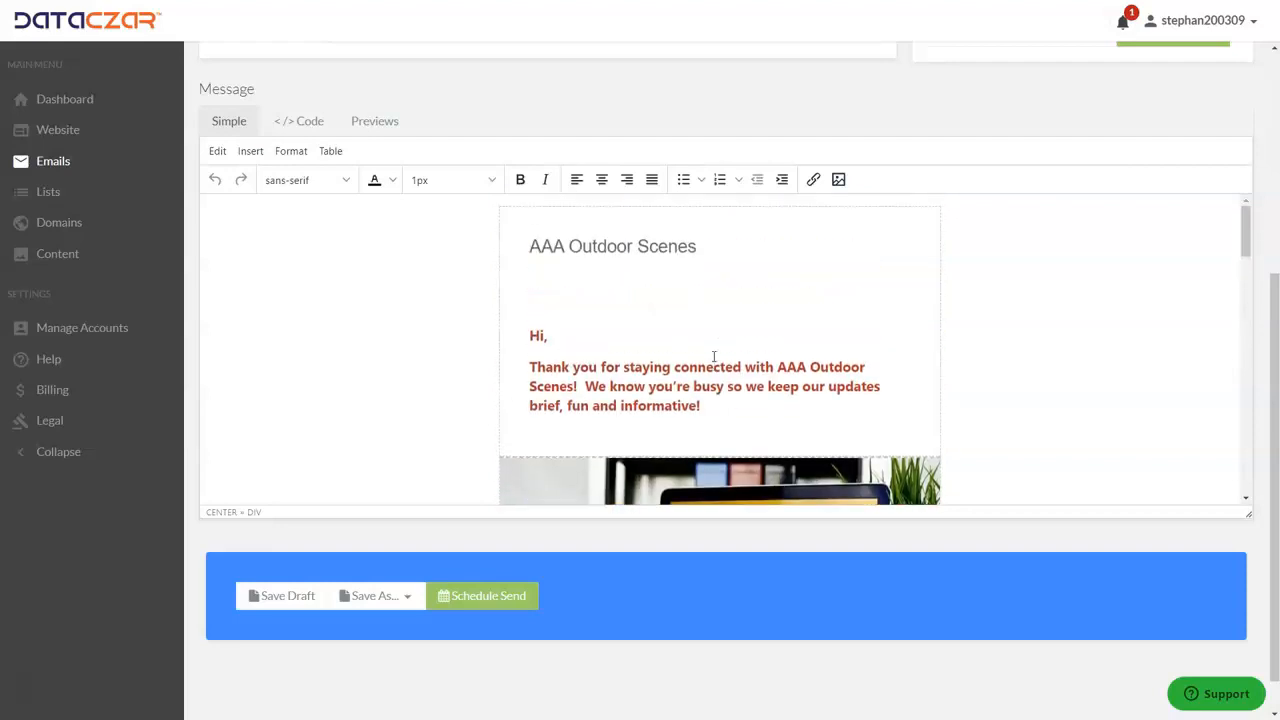
scroll(714, 356, "up", 3)
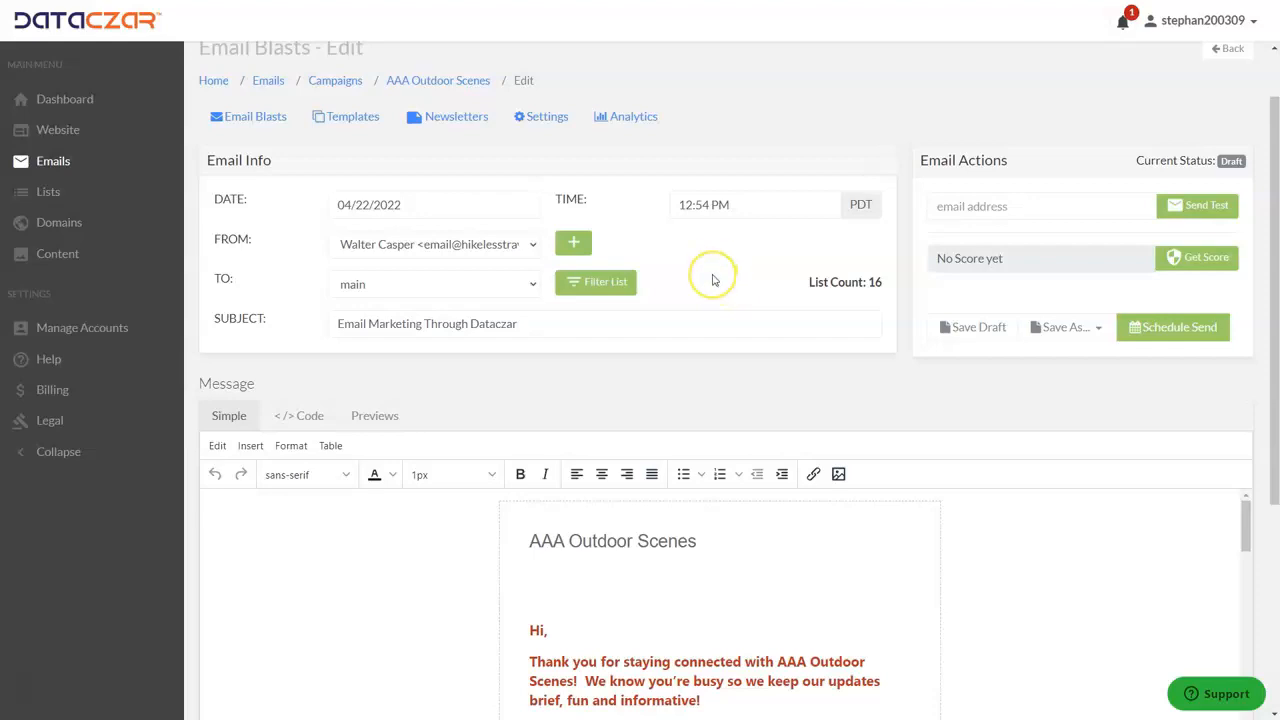
Create another email blast from the AAA Outdoor Scenes newsletter and proceed to its schedule confirmation.
left_click(447, 118)
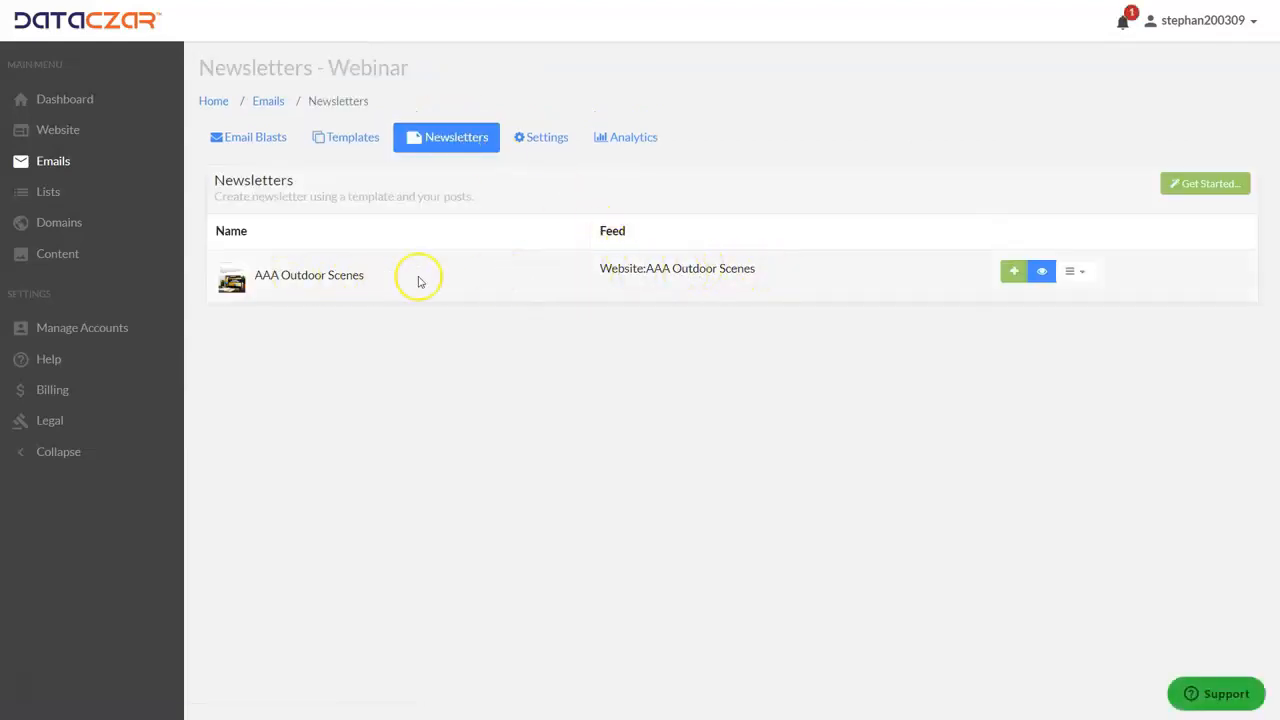
left_click(1013, 273)
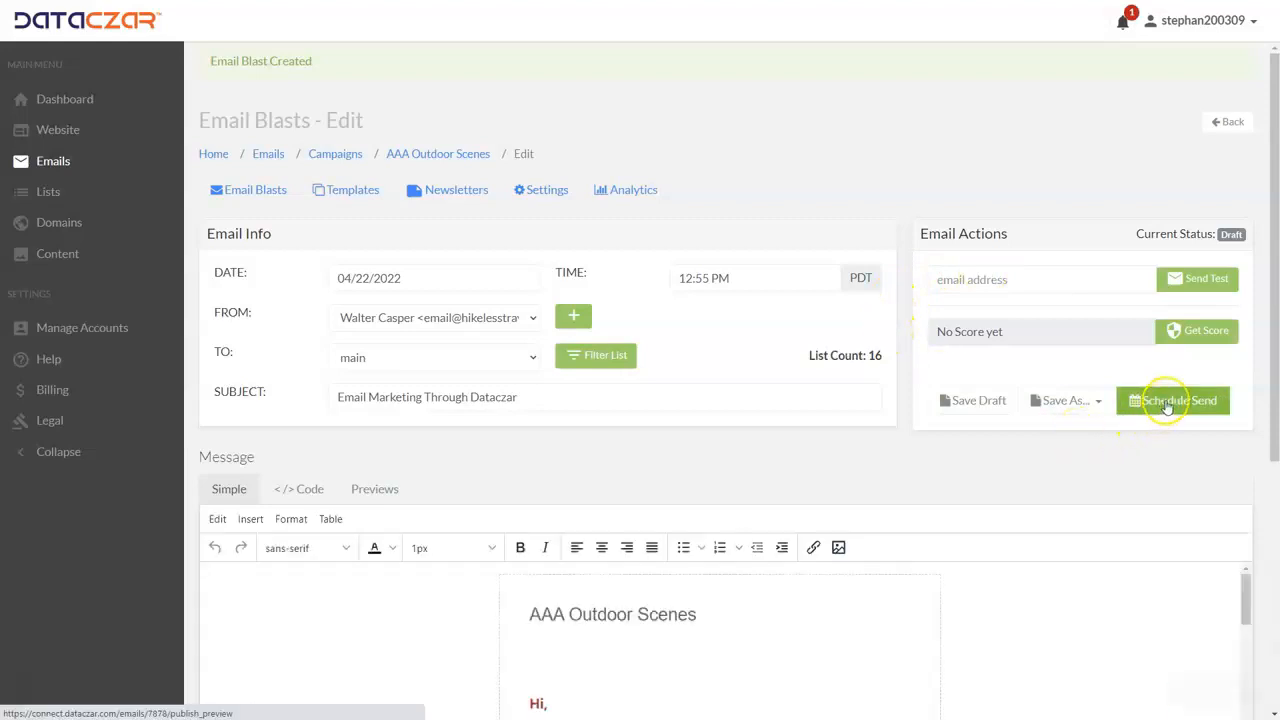
left_click(1166, 402)
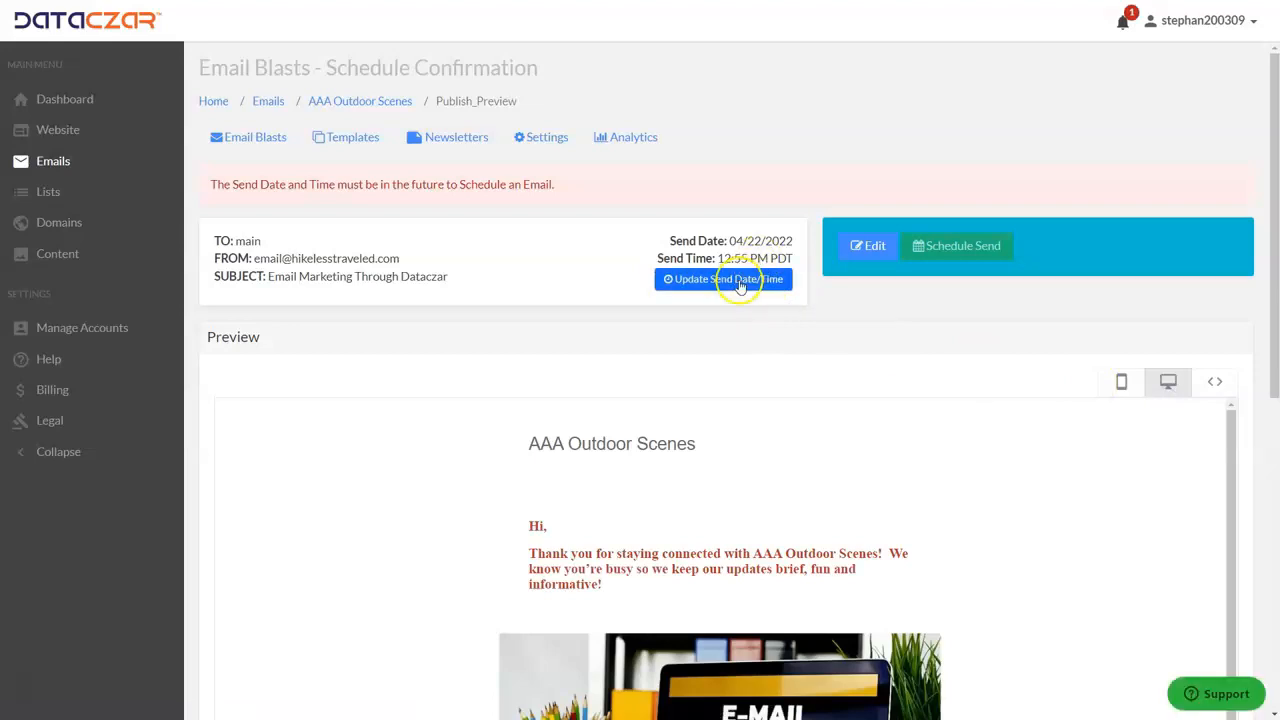
Set the blast's send date to 04/25/2022 and schedule it for sending.
left_click(728, 279)
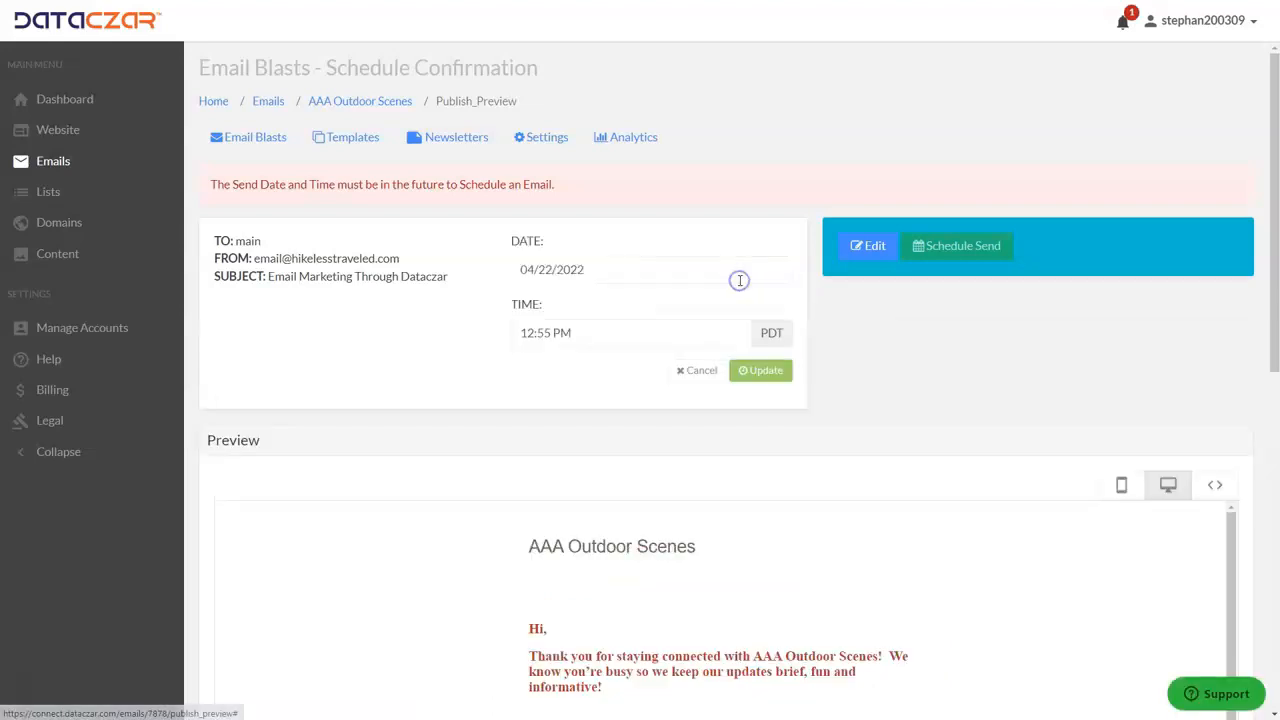
left_click(638, 268)
left_click(544, 218)
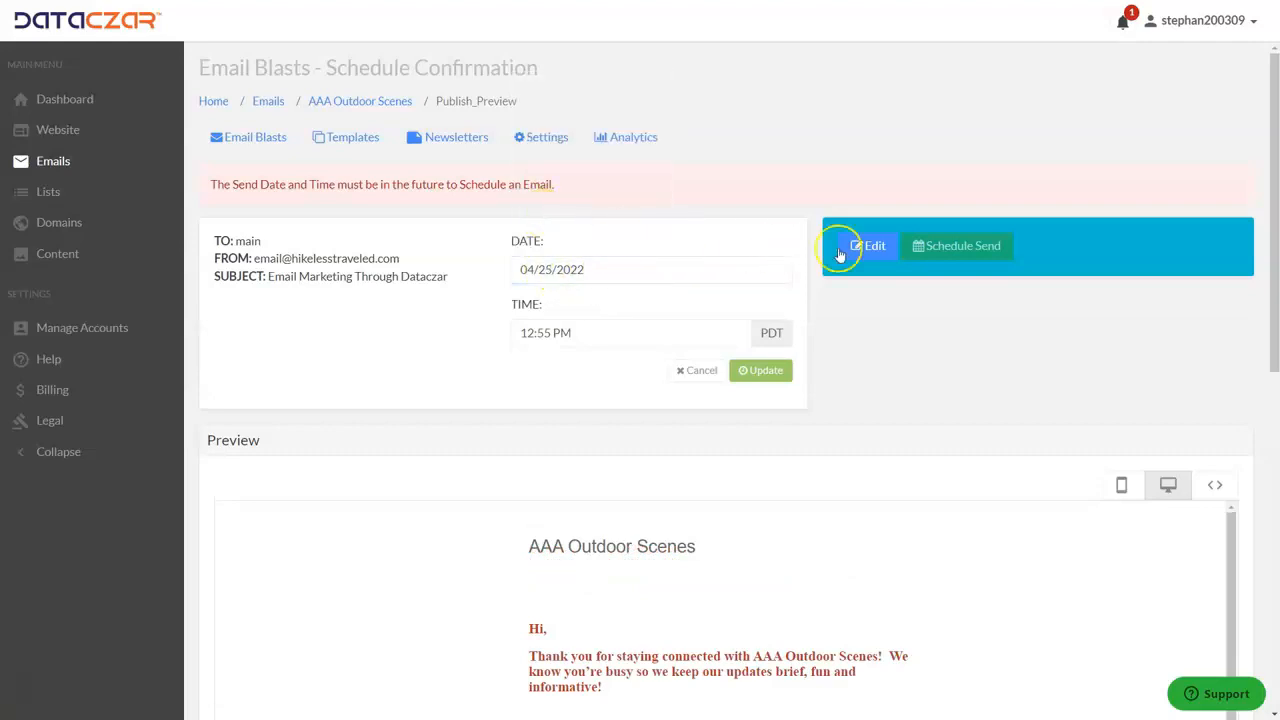
left_click(760, 370)
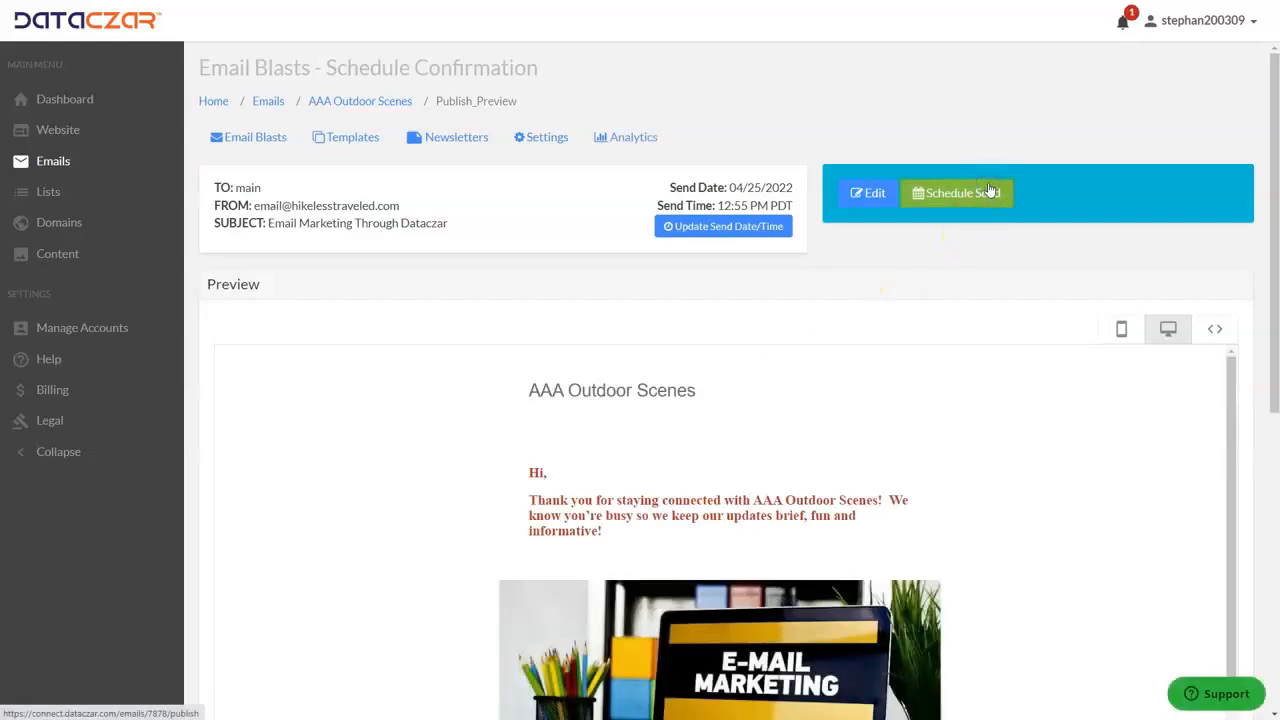
left_click(960, 193)
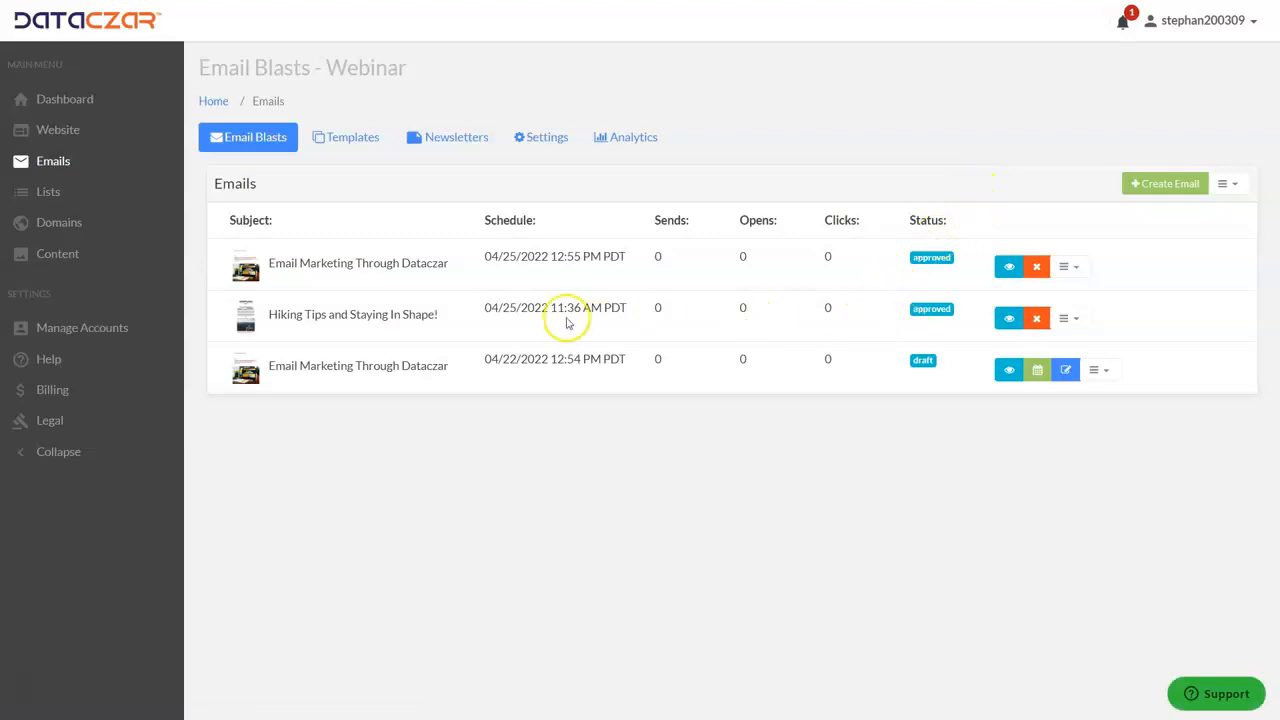
Delete the draft Email Marketing Through Dataczar blast dated 04/22/2022 12:54 PM from the email blasts list.
left_click_drag(286, 262, 428, 260)
left_click(455, 262)
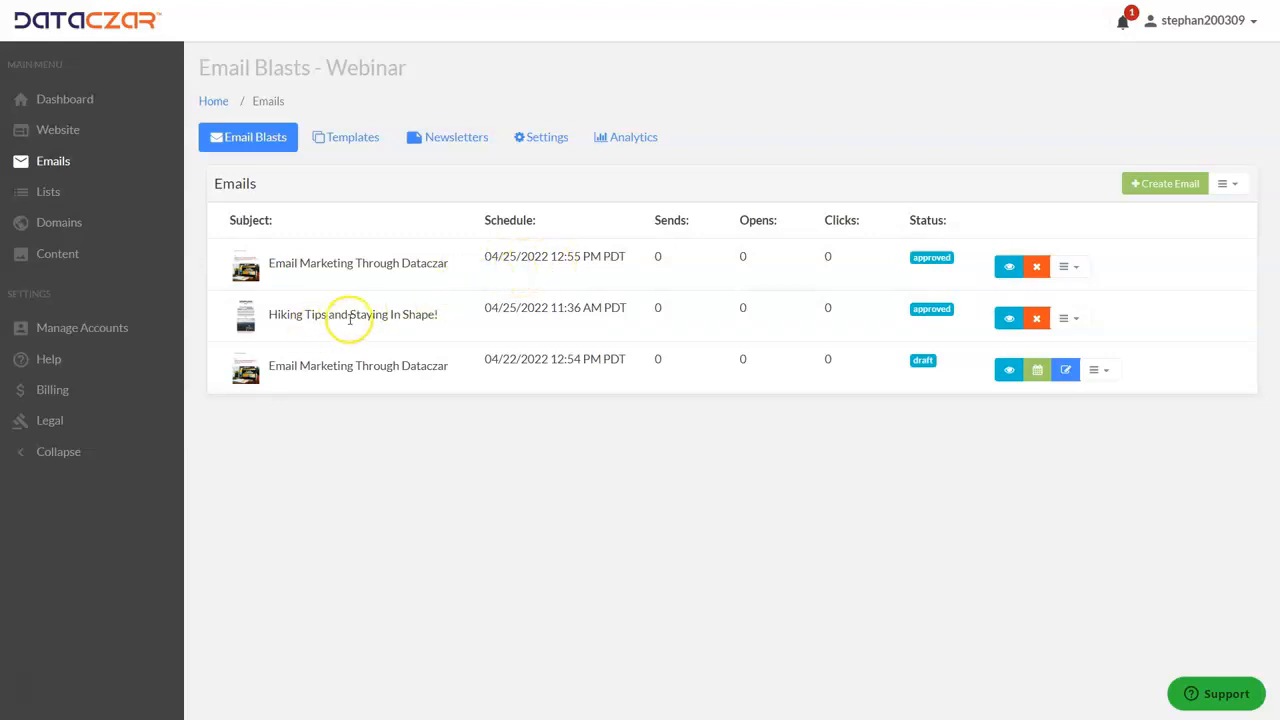
left_click(1110, 376)
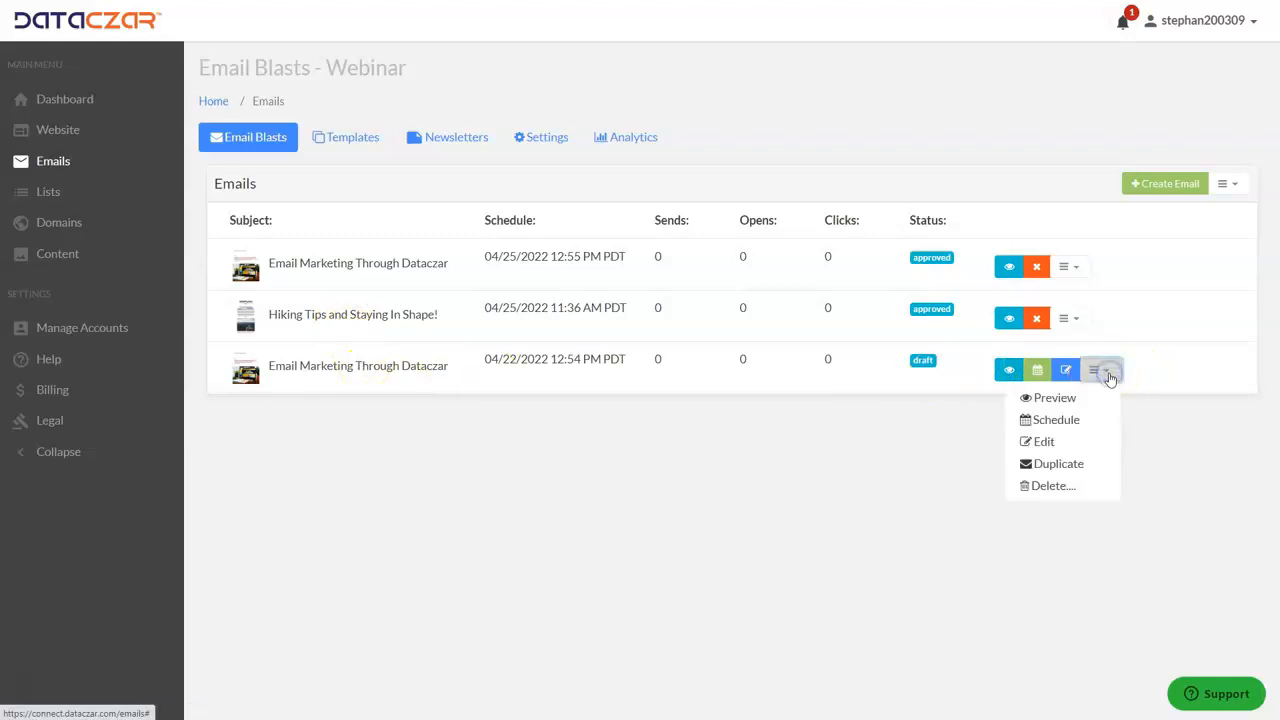
left_click(1052, 485)
left_click(780, 446)
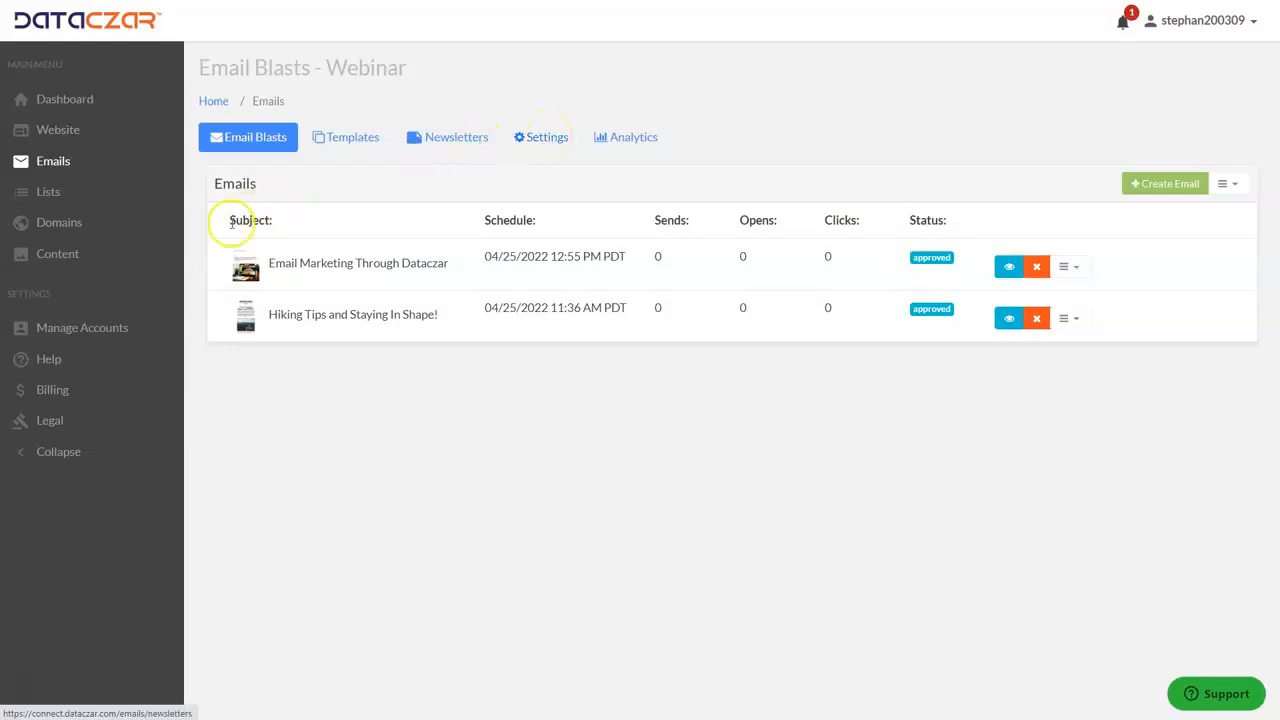
Open the Email Help topics in the Dataczar Help Center.
left_click(55, 364)
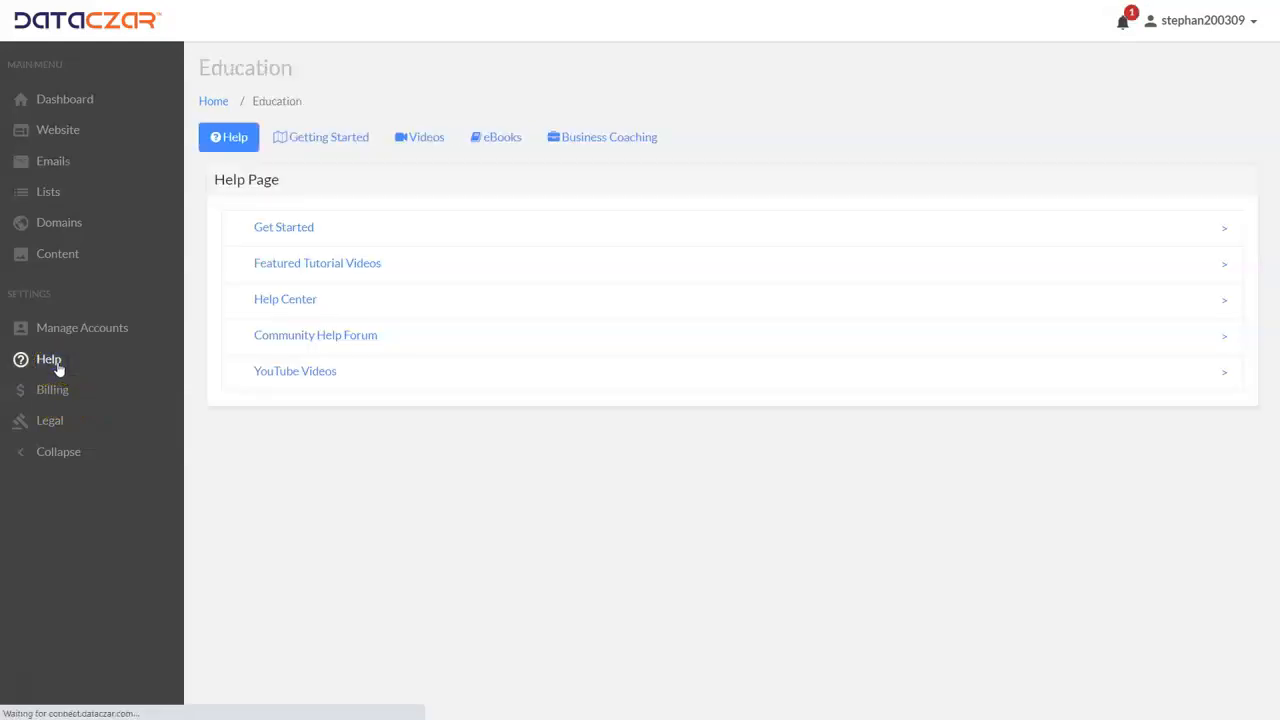
left_click(282, 302)
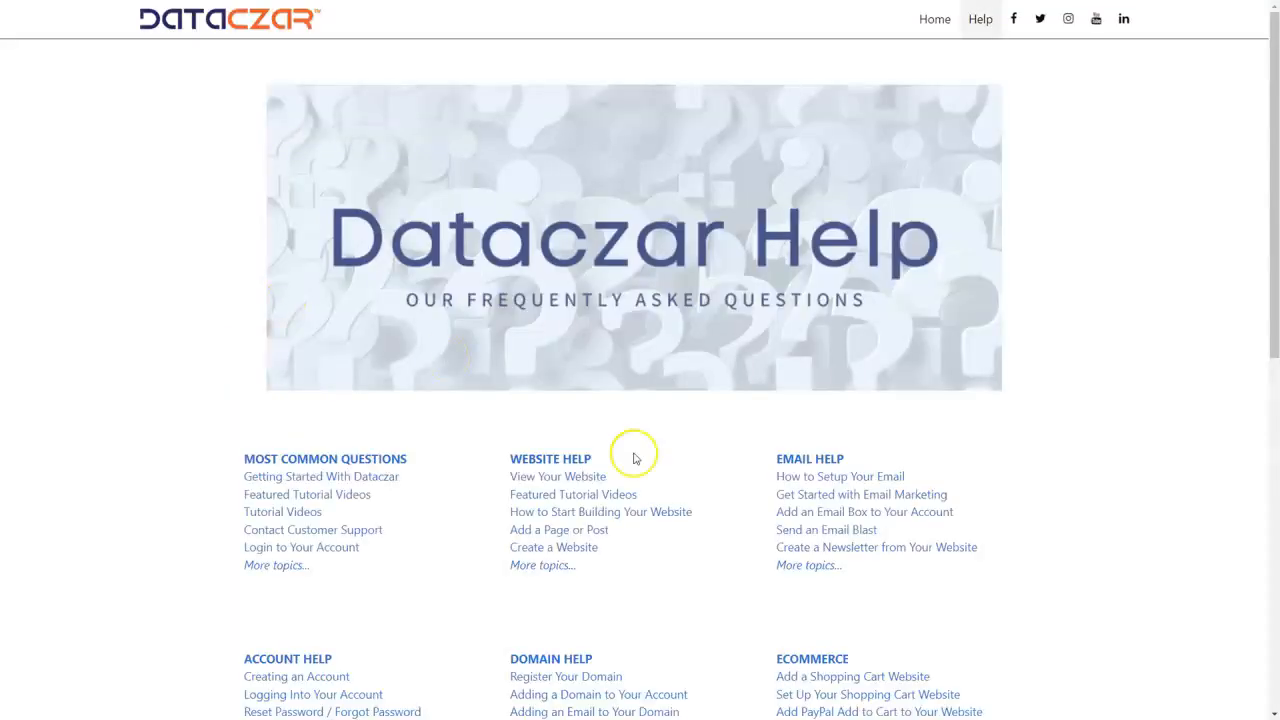
left_click(790, 460)
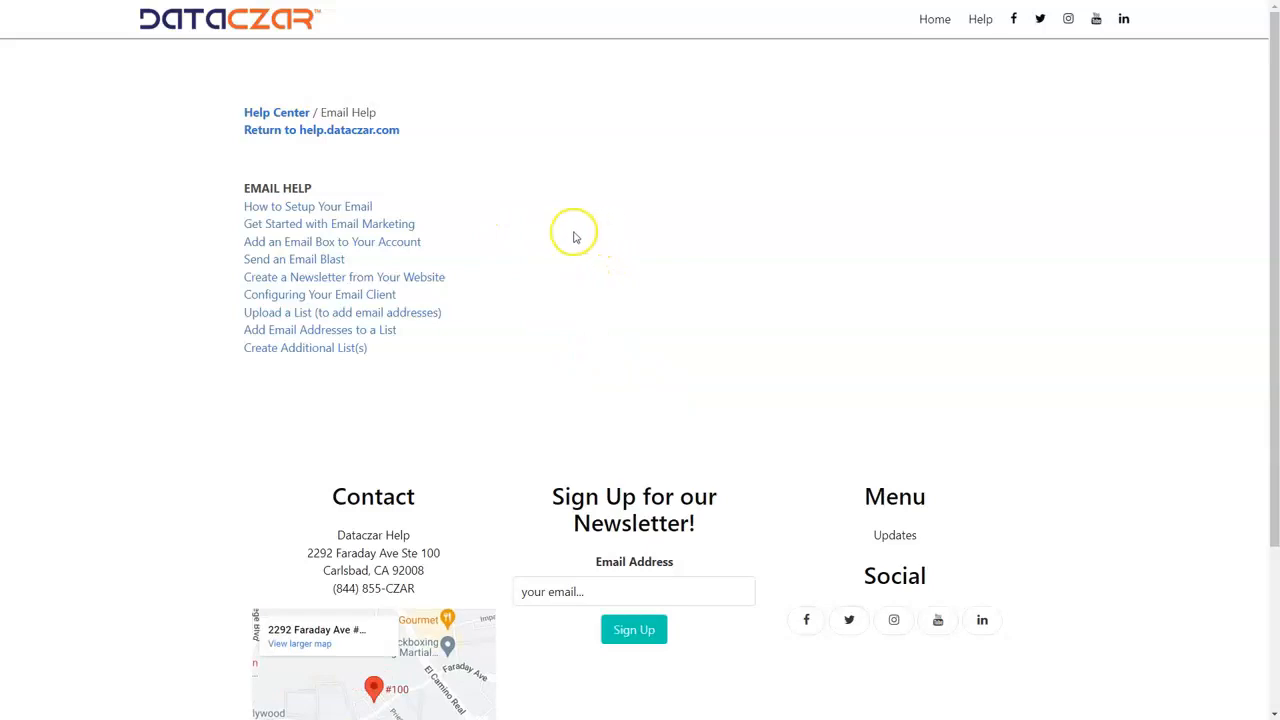
Examine the help topics on starting email marketing, sending an email blast and creating a newsletter, and return to the account's Dashboard.
left_click_drag(230, 228, 455, 231)
left_click(464, 226)
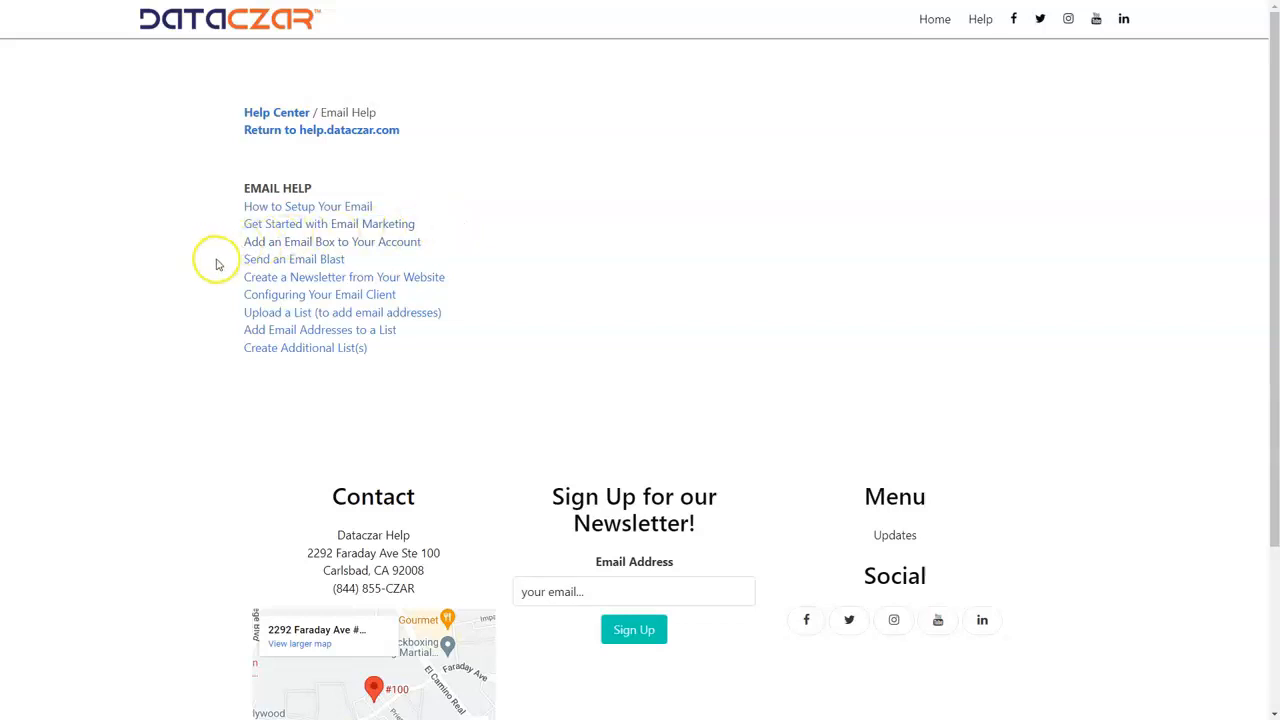
left_click_drag(220, 257, 377, 258)
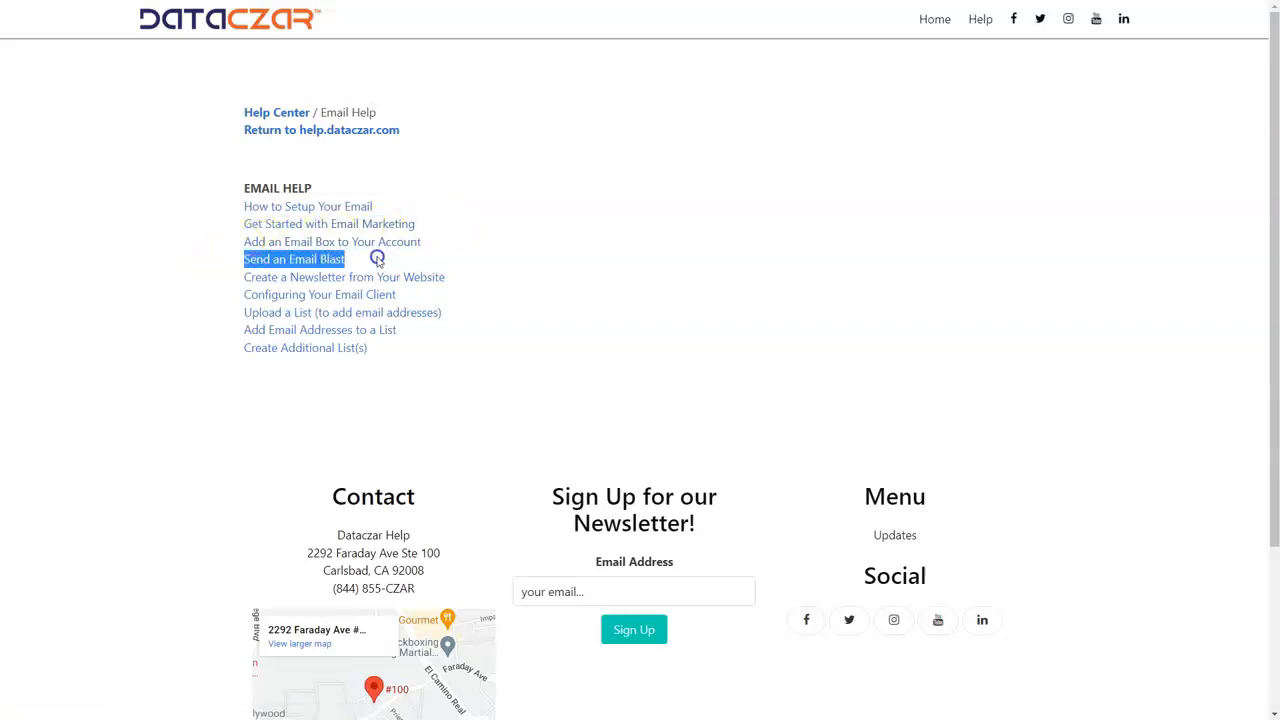
left_click_drag(481, 257, 498, 272)
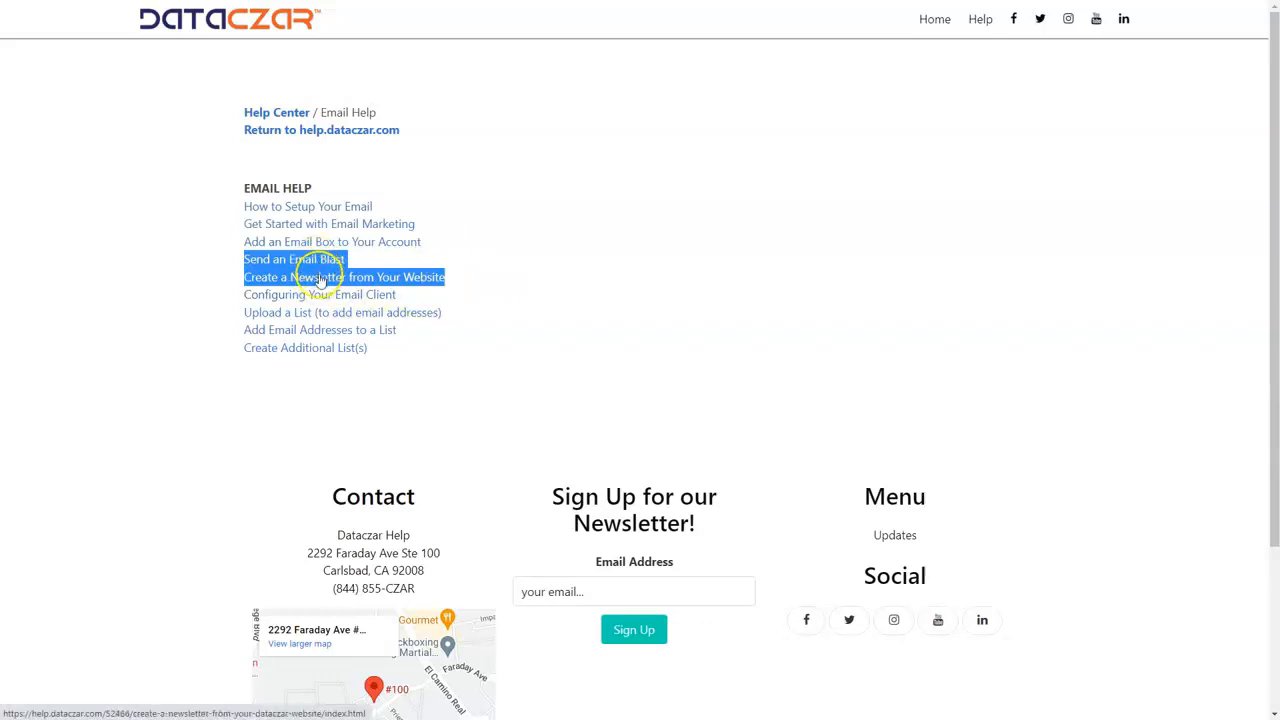
left_click(563, 242)
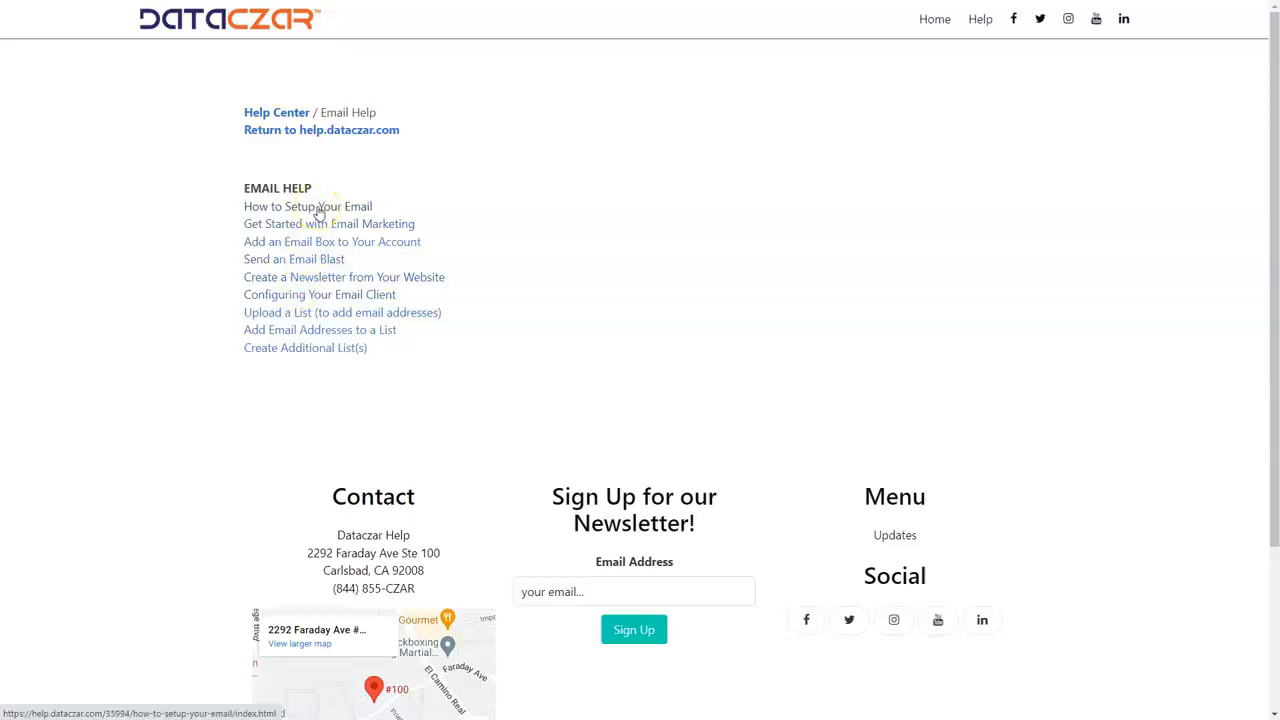
left_click(318, 208)
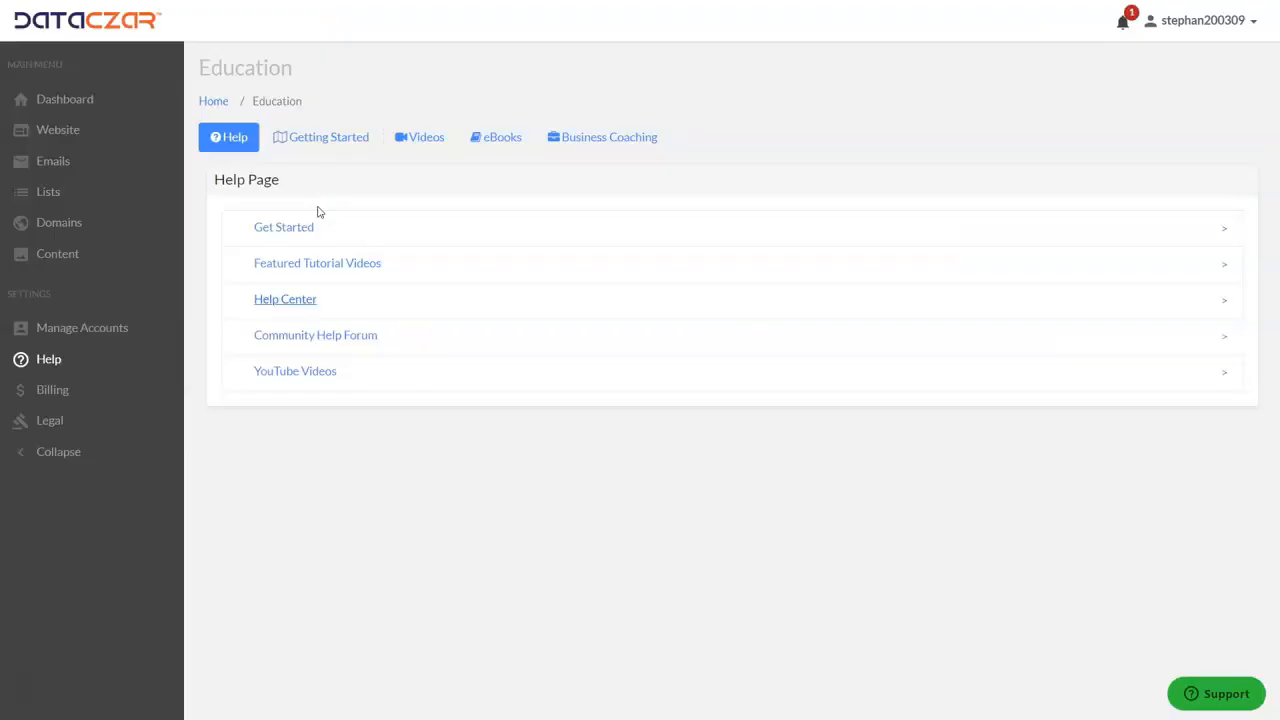
left_click(60, 96)
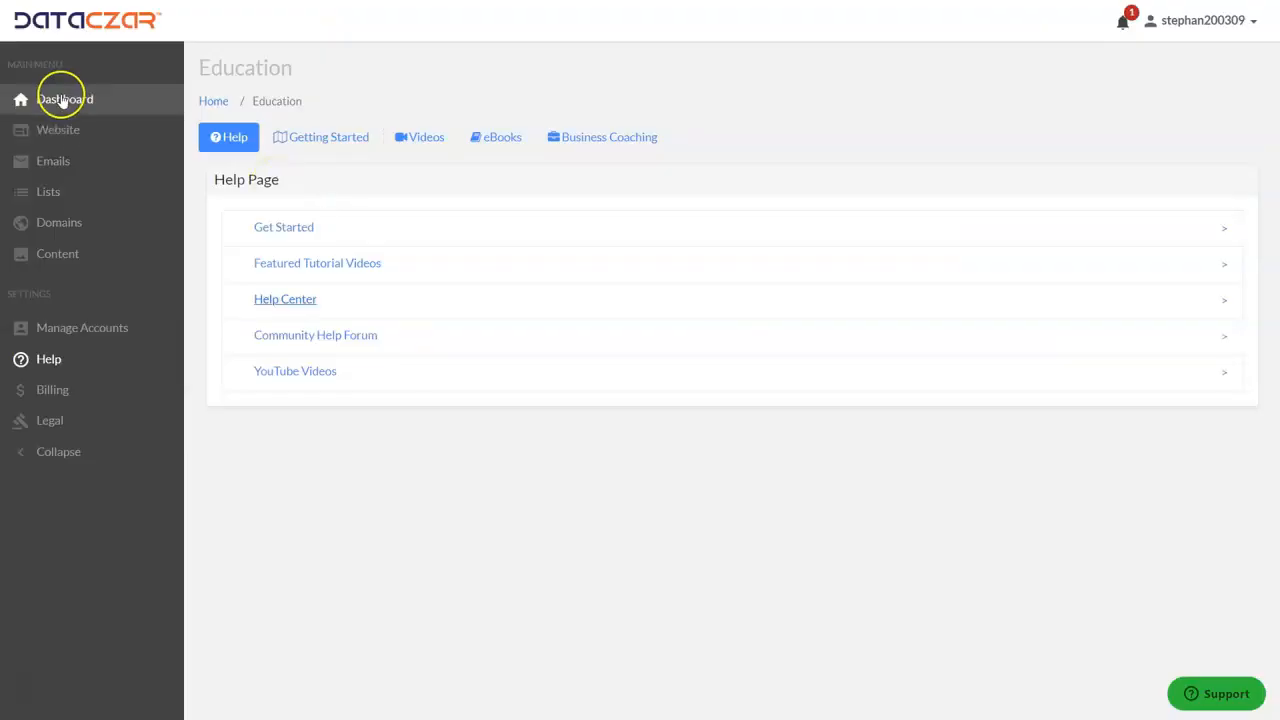